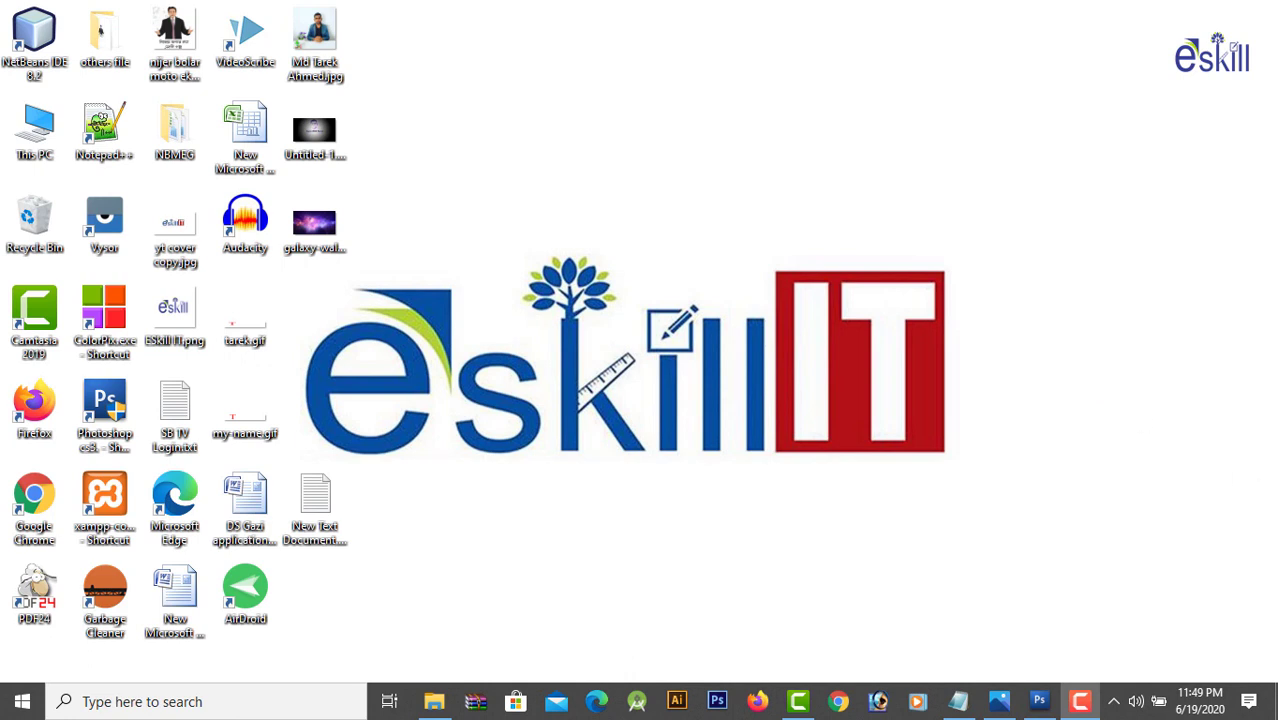
Bring Photoshop to the front and browse to the Desktop in the Open dialog
click(999, 701)
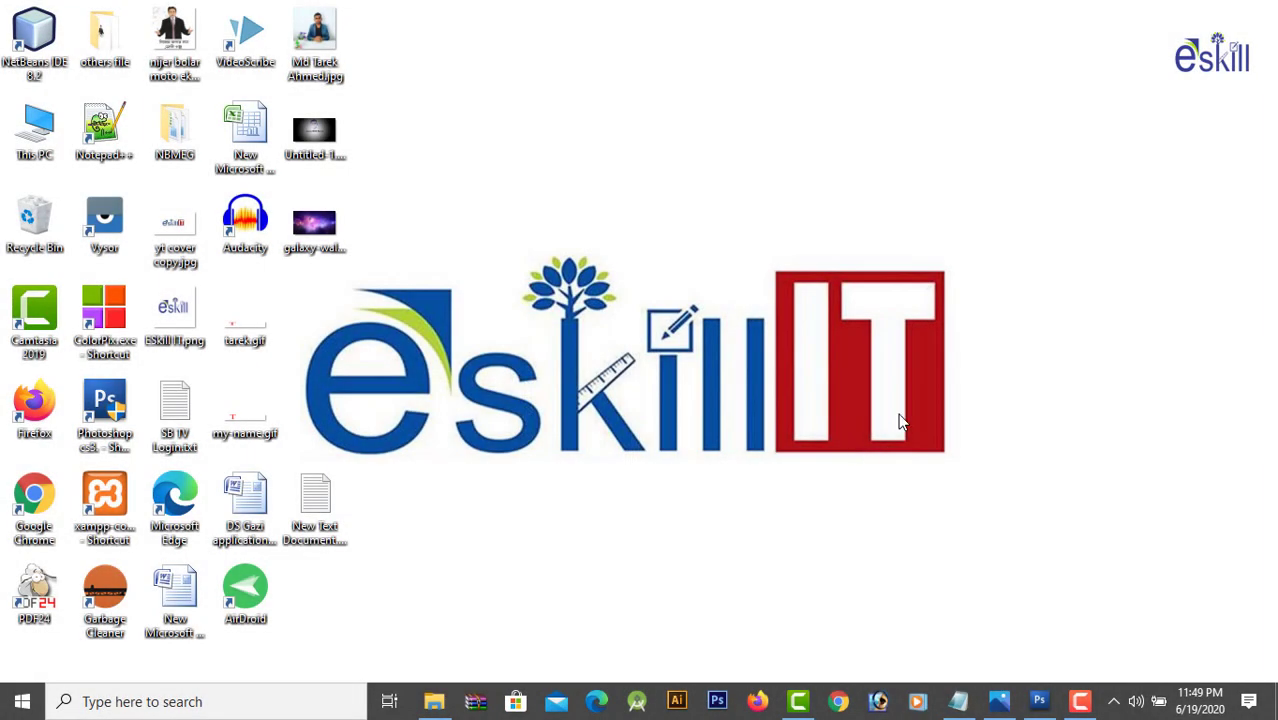
click(1039, 701)
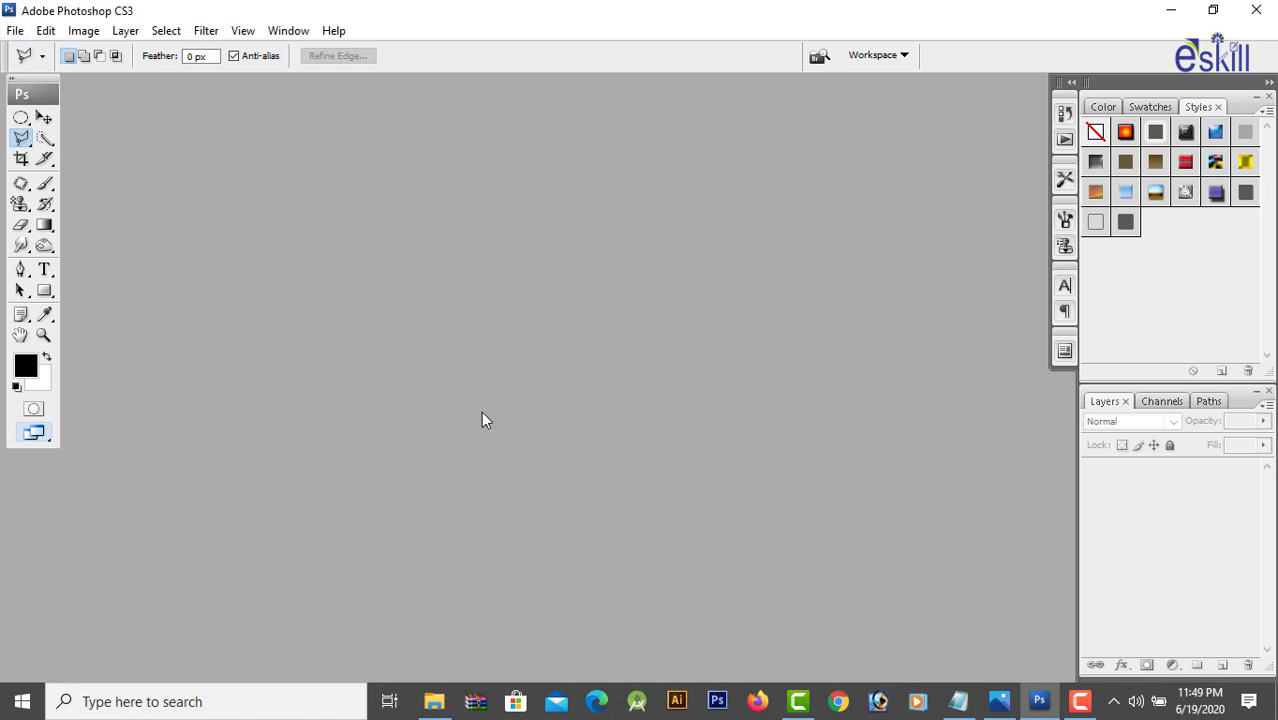
click(15, 30)
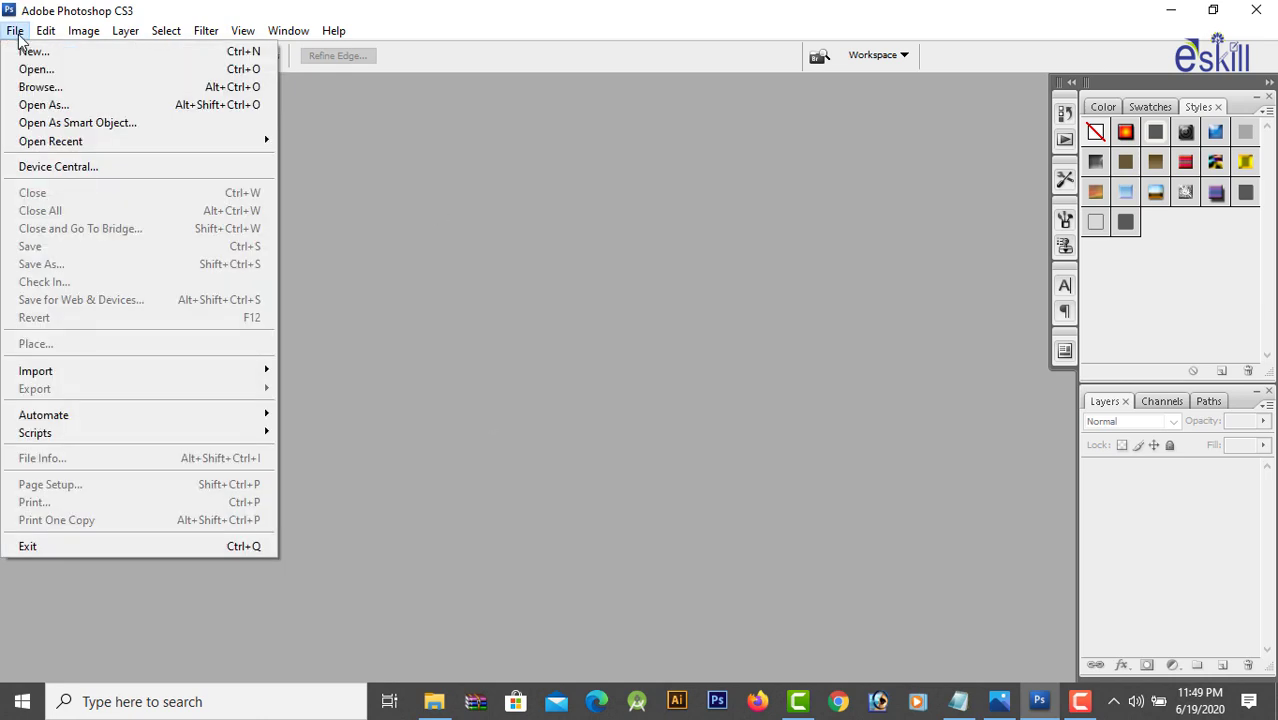
click(35, 68)
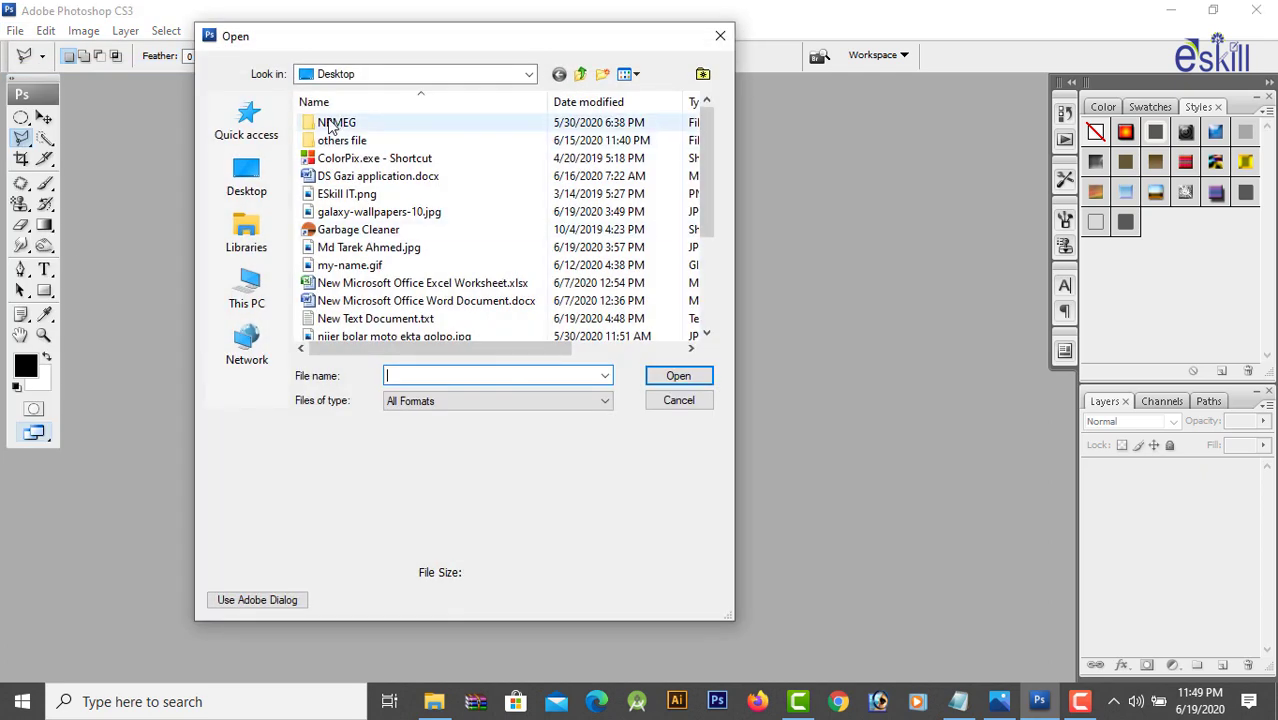
click(250, 185)
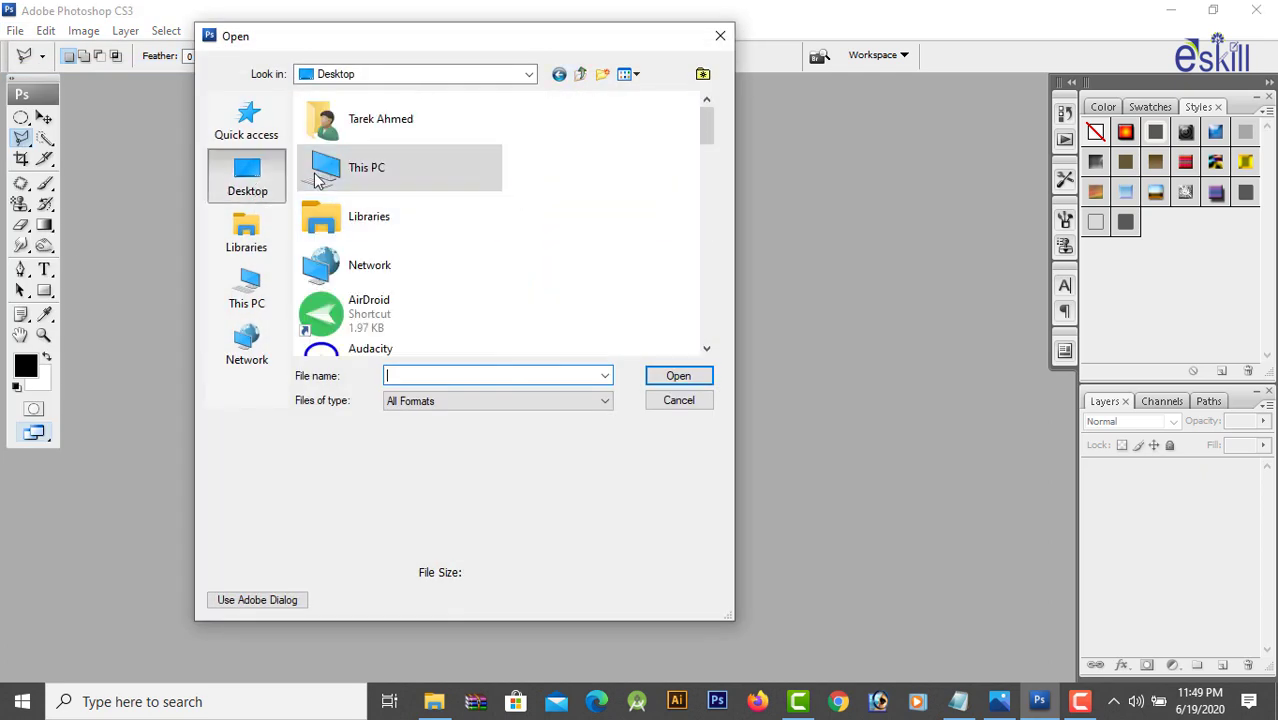
Find the portrait JPG of the man at the desk and open it
scroll(490, 207, down, 10)
scroll(505, 208, down, 10)
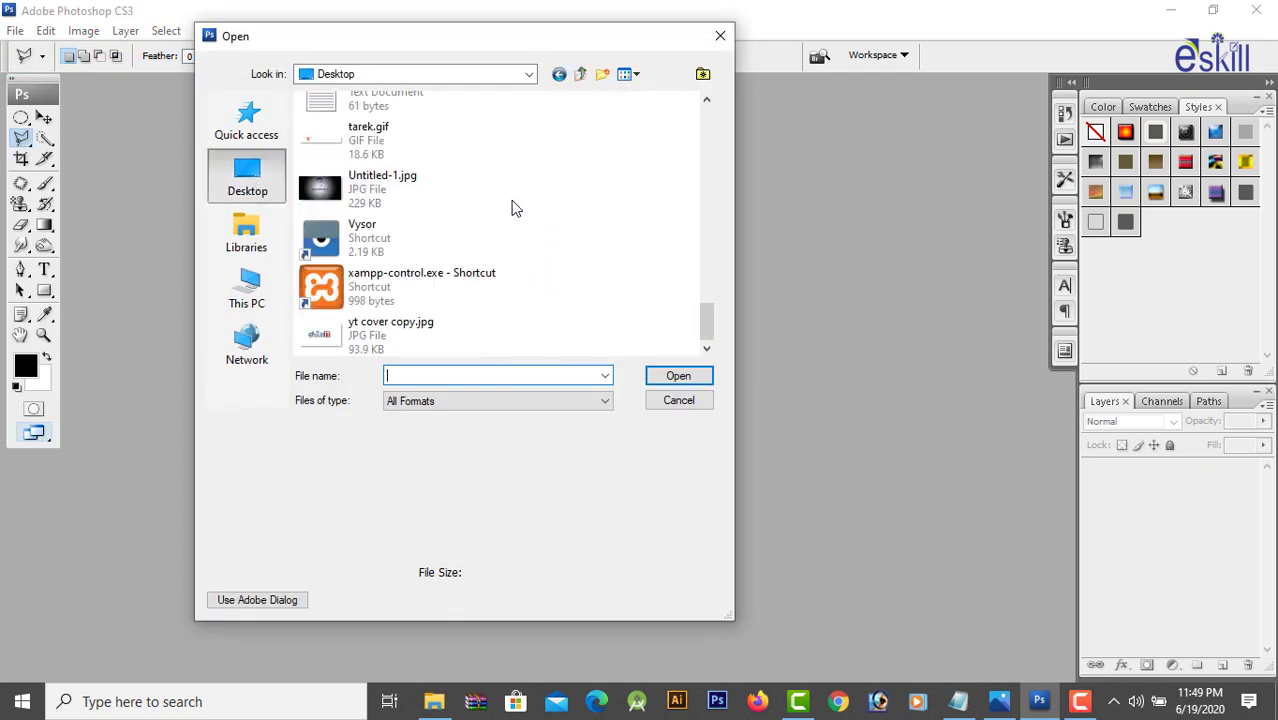
scroll(505, 235, up, 3)
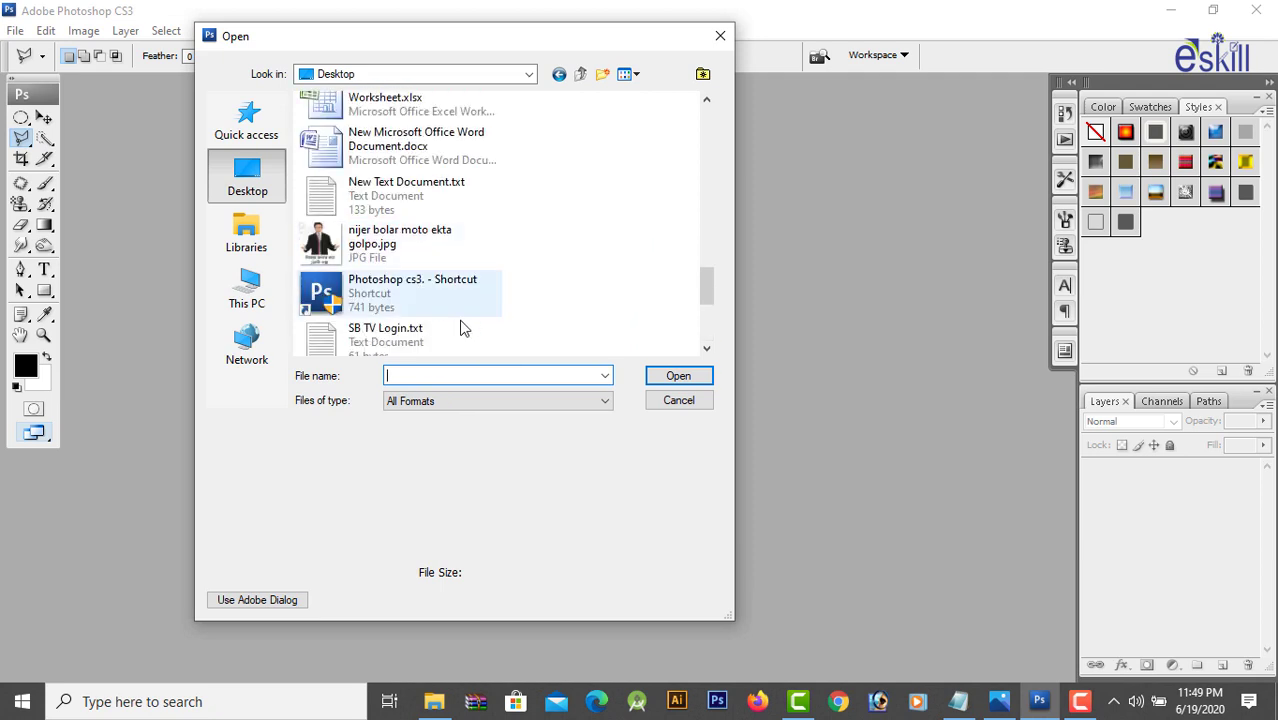
scroll(503, 275, down, 3)
scroll(493, 307, up, 3)
scroll(491, 302, up, 1)
scroll(491, 302, up, 3)
click(420, 250)
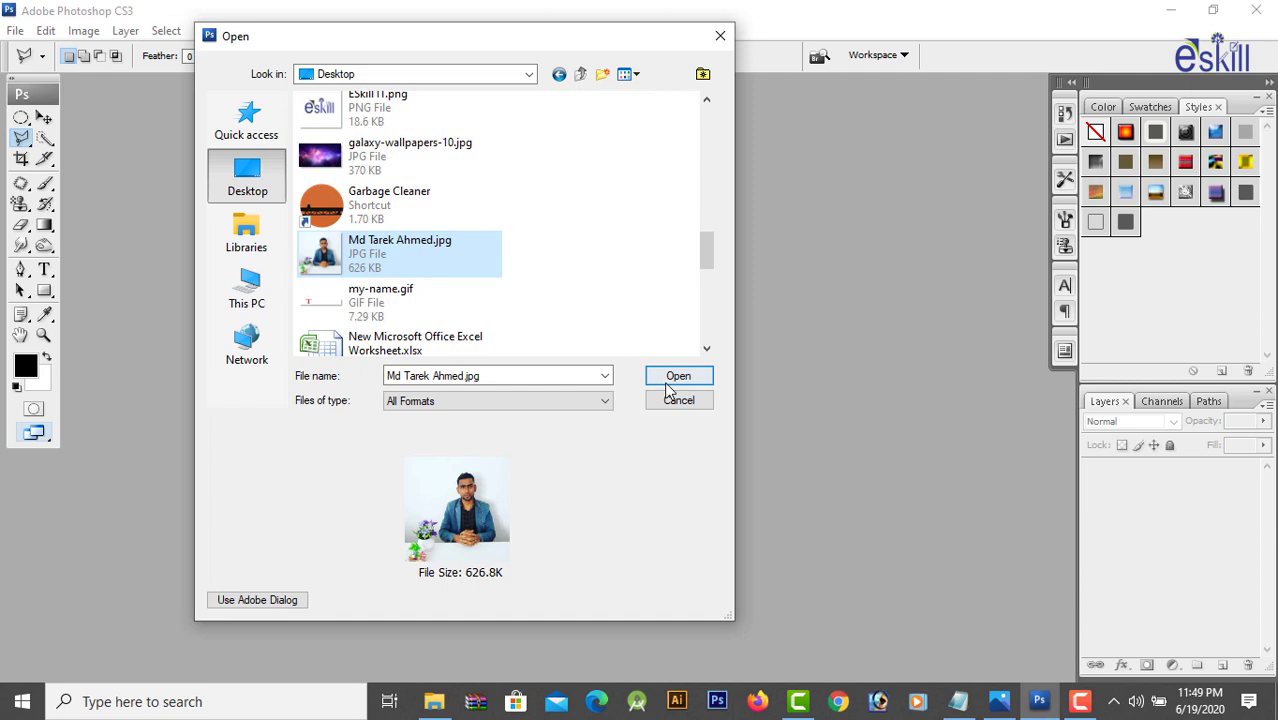
click(668, 385)
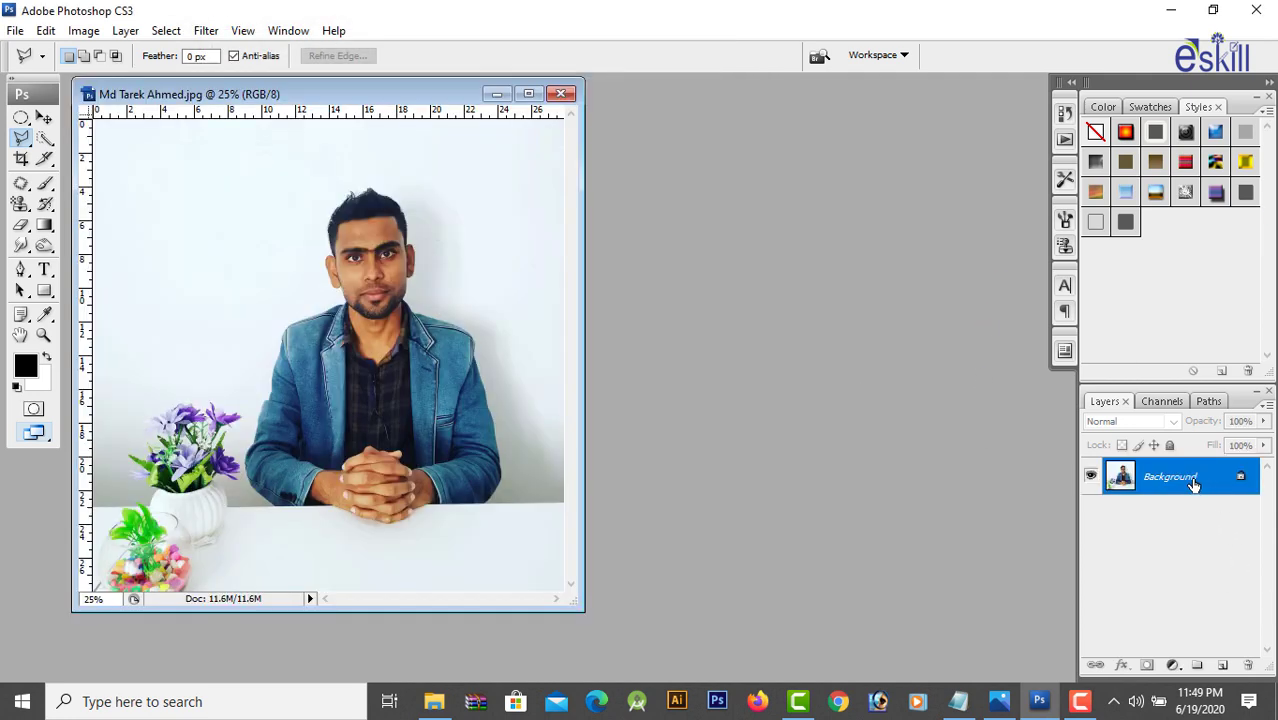
Convert the Background into an editable Layer 0, then maximize the document at 50% zoom
double_click(1193, 478)
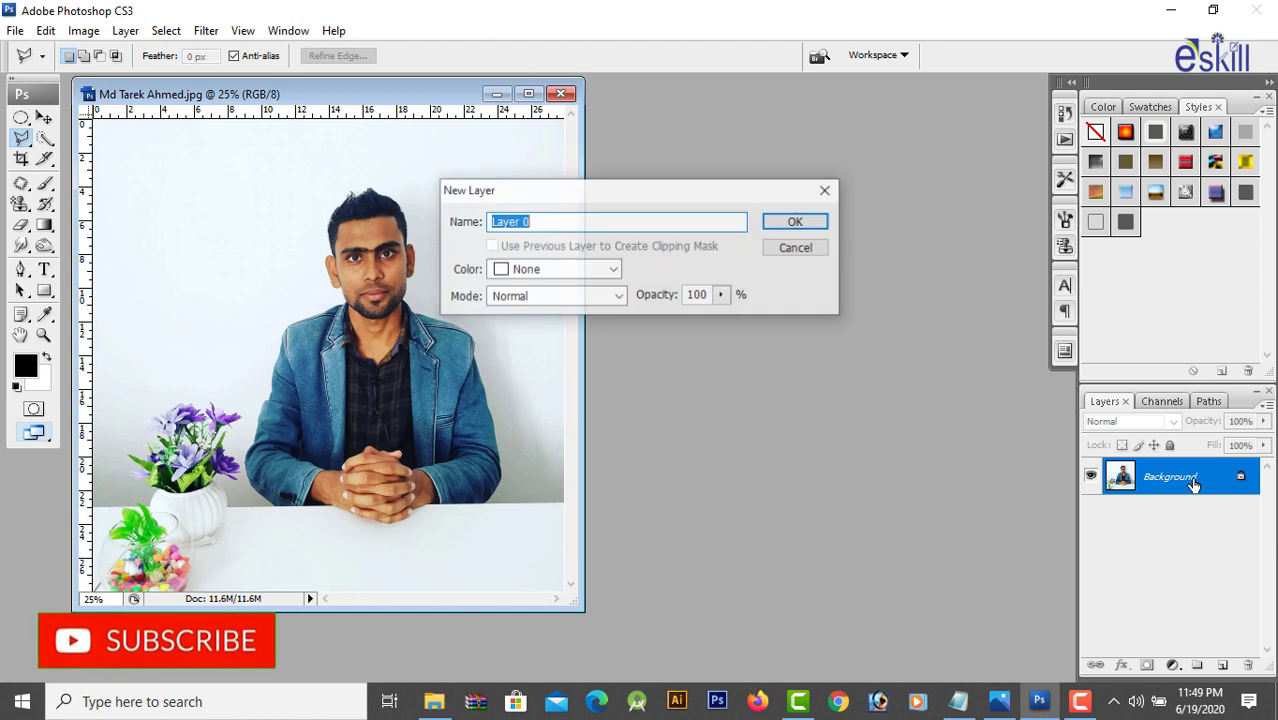
click(797, 222)
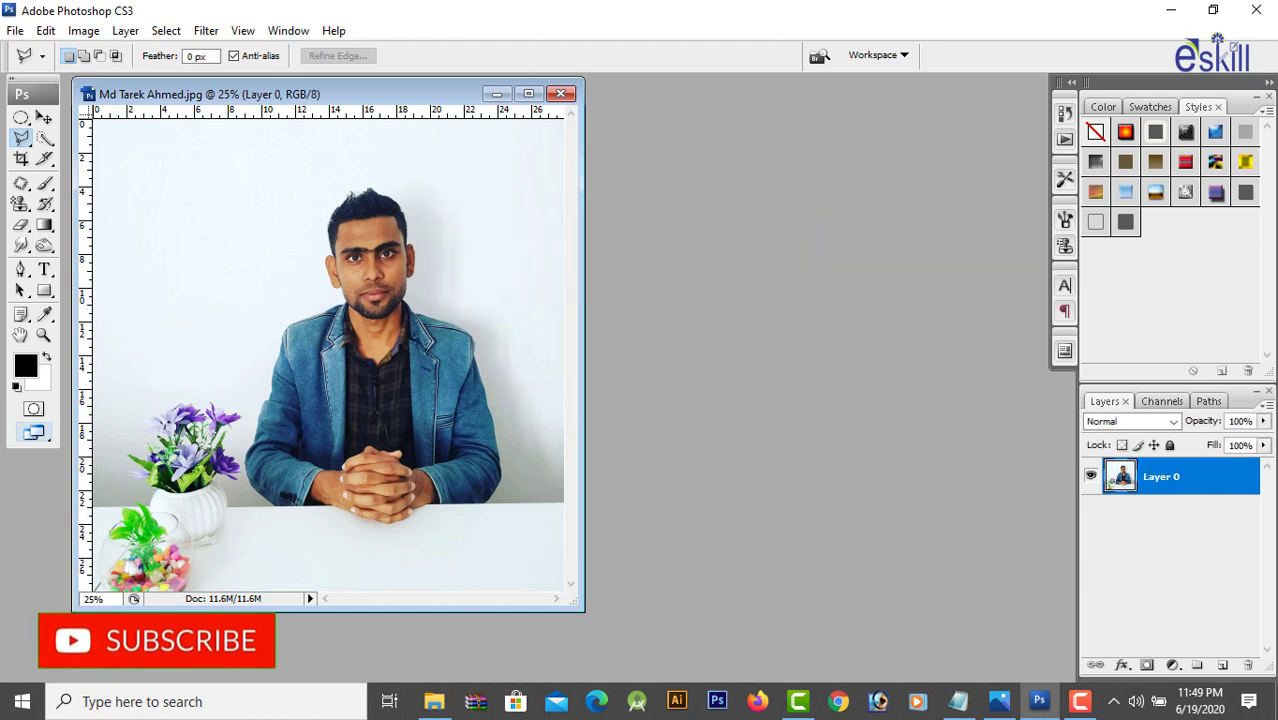
click(528, 93)
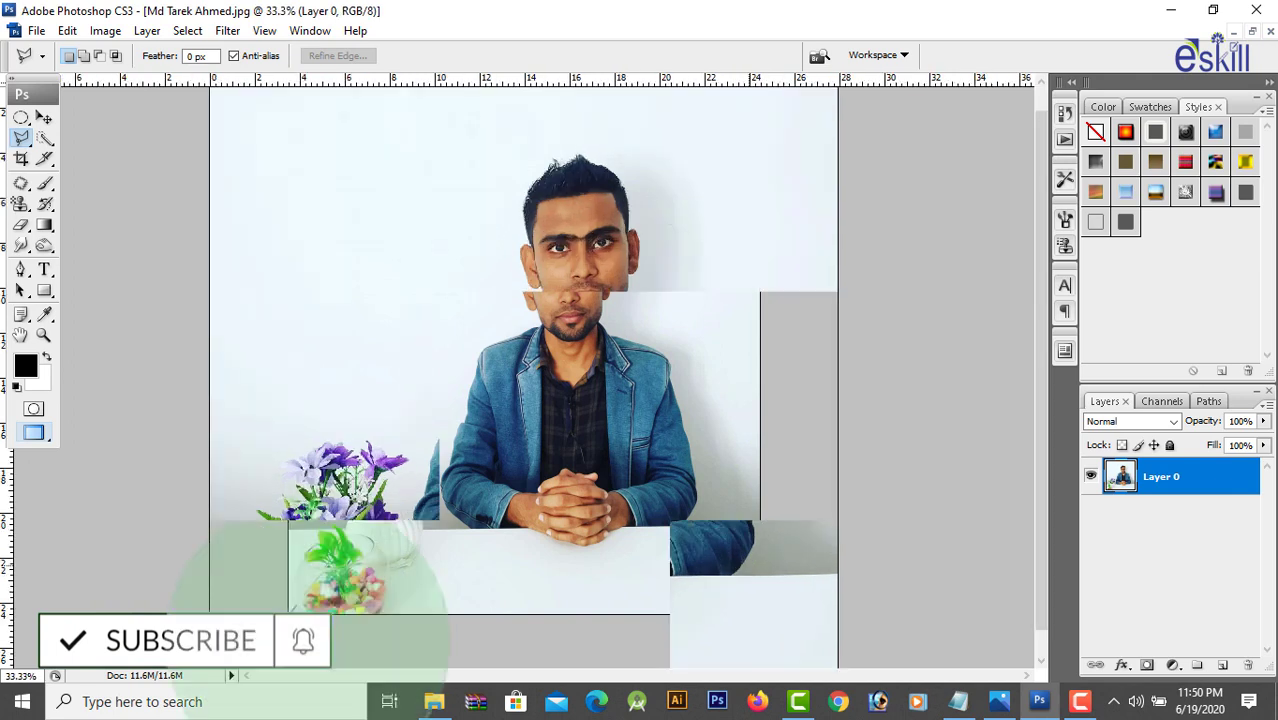
key(ctrl+plus)
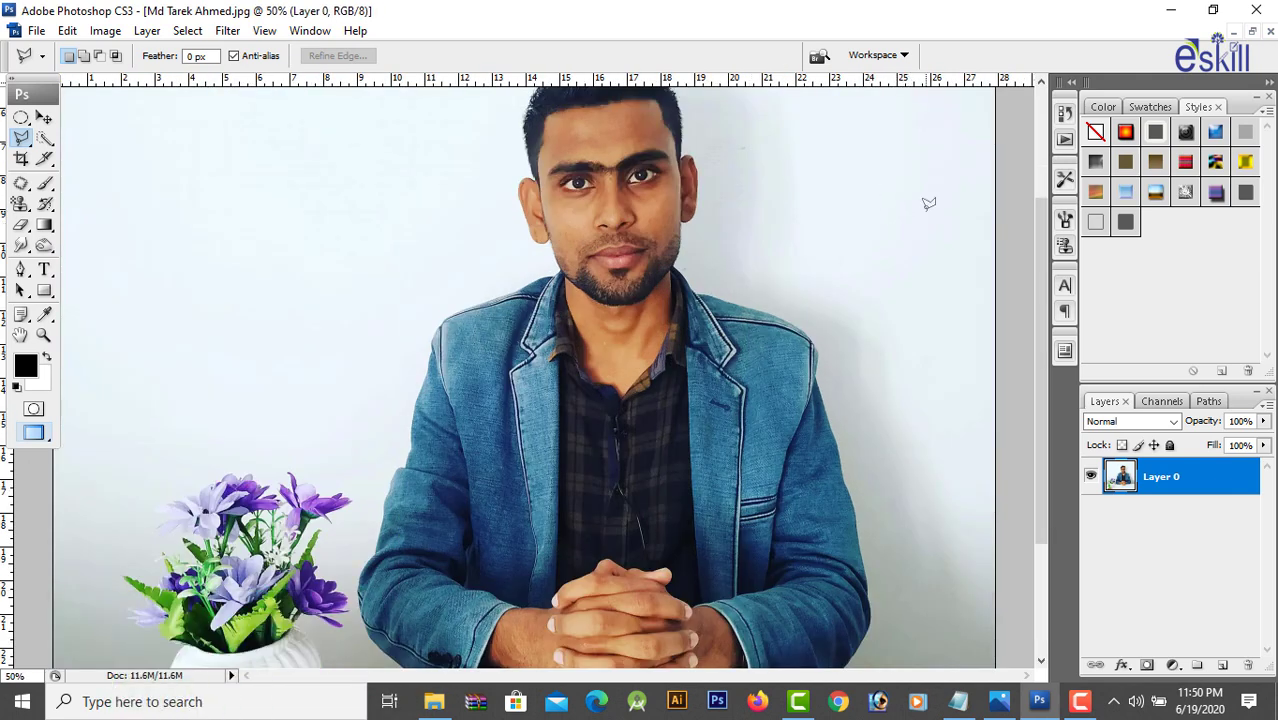
Pan up to the head, choose the Polygonal Lasso Tool, and zoom to 100%
click(43, 117)
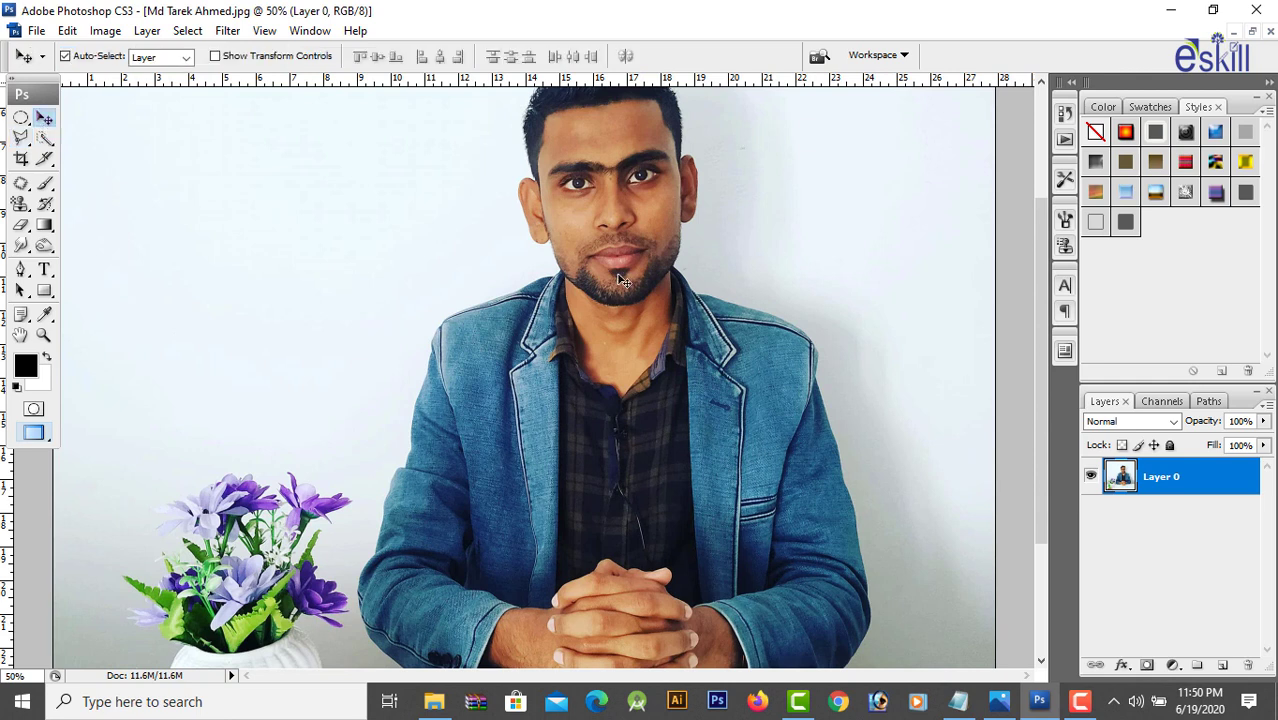
mouse_move(830, 234)
mouse_down()
mouse_move(798, 427)
mouse_move(810, 365)
mouse_up()
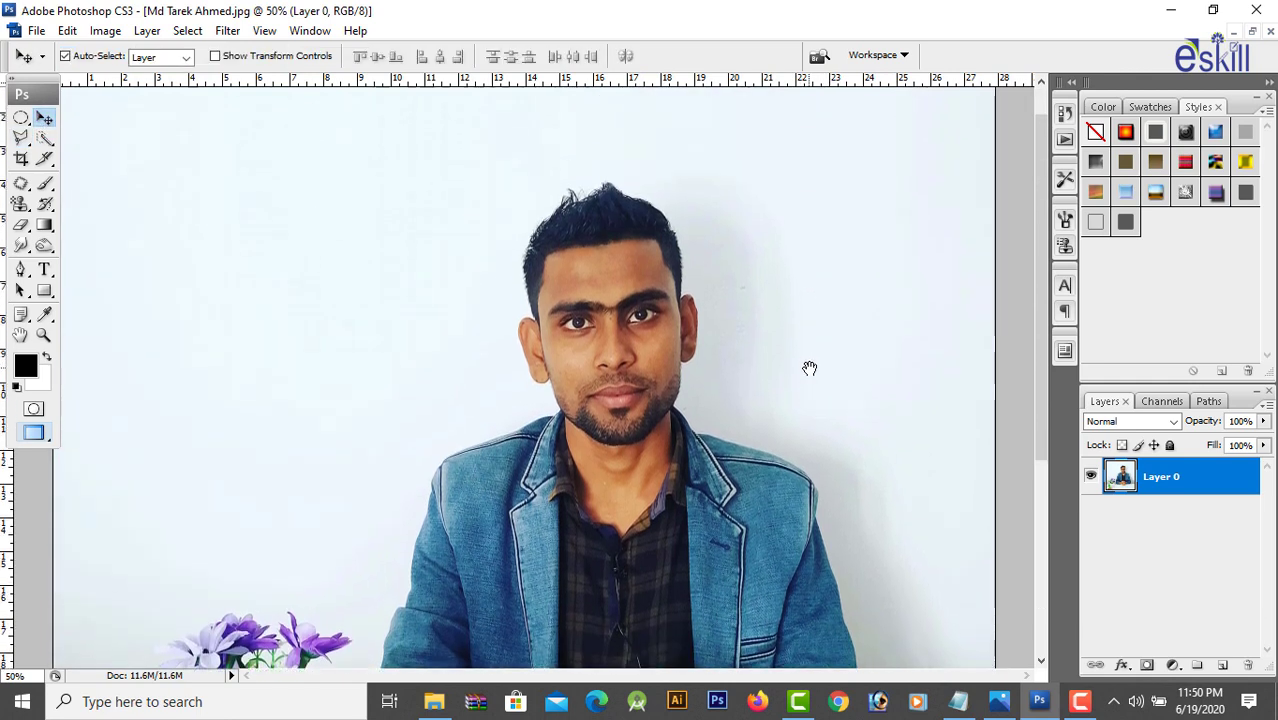
click(22, 138)
click(70, 157)
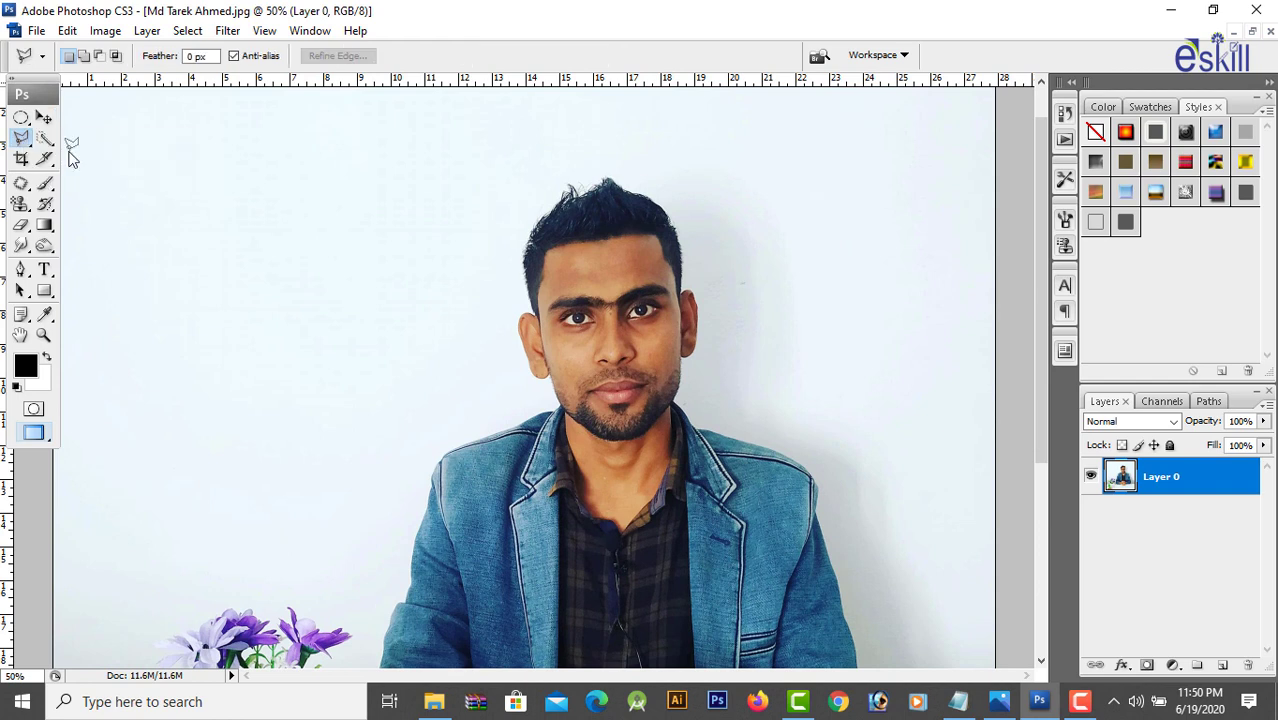
key(ctrl+plus)
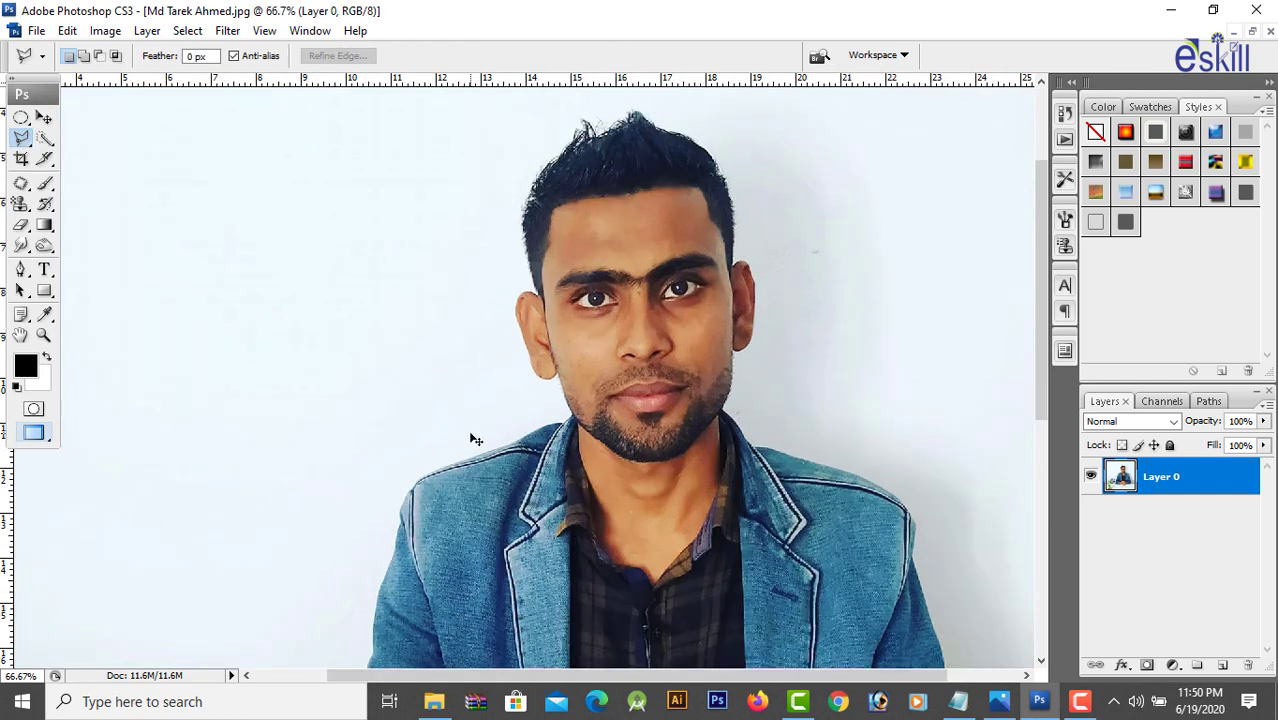
key(ctrl+plus)
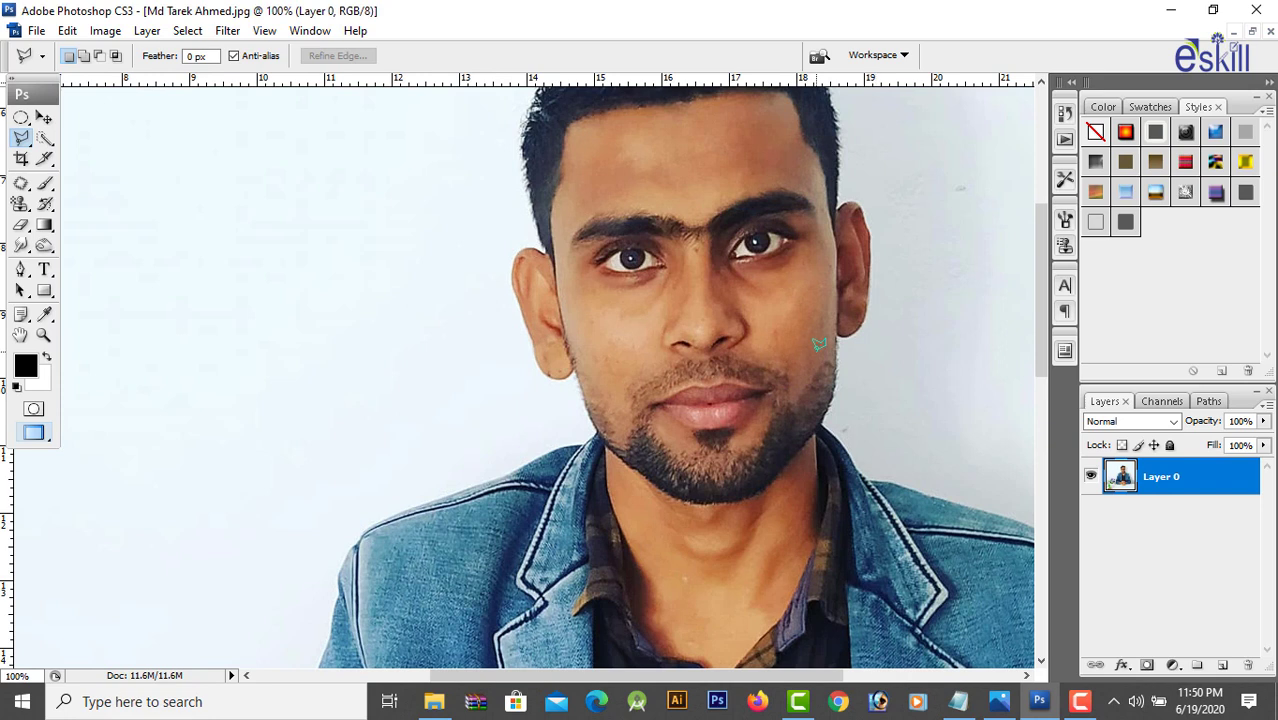
Trace a polygonal outline along the jaw, ear and hair, closing it at the chin
click(606, 436)
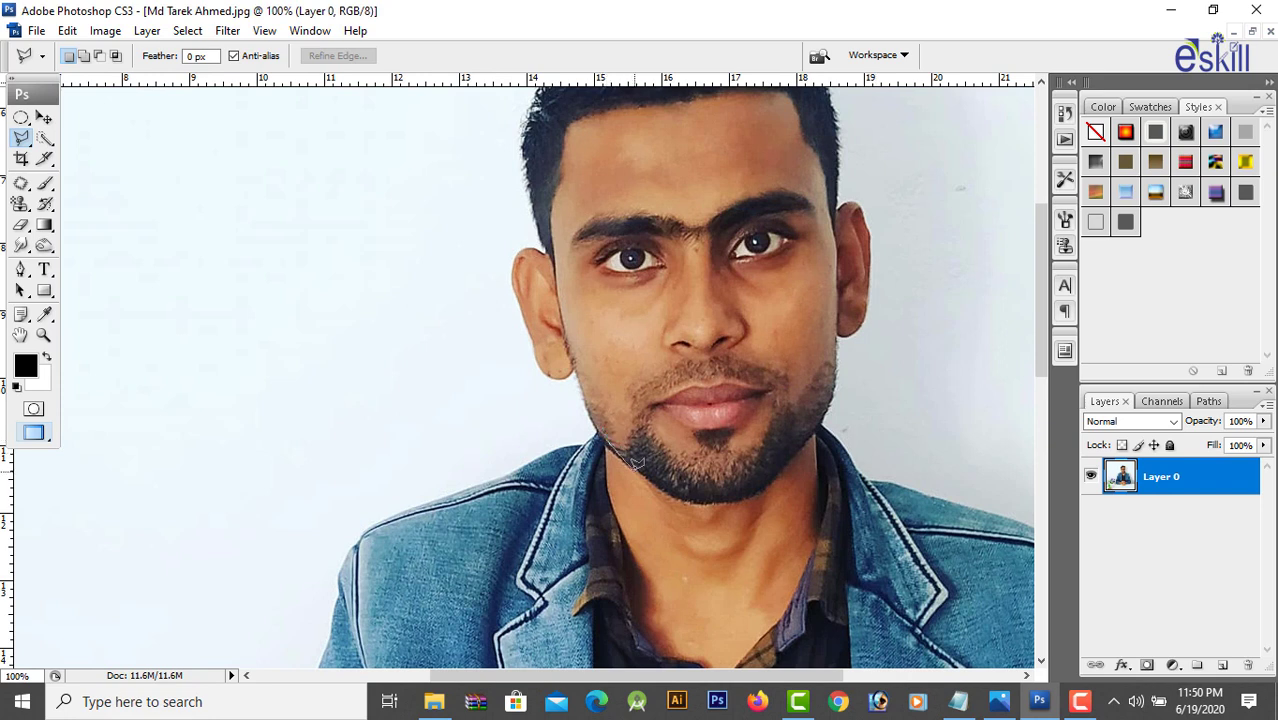
click(692, 498)
click(756, 494)
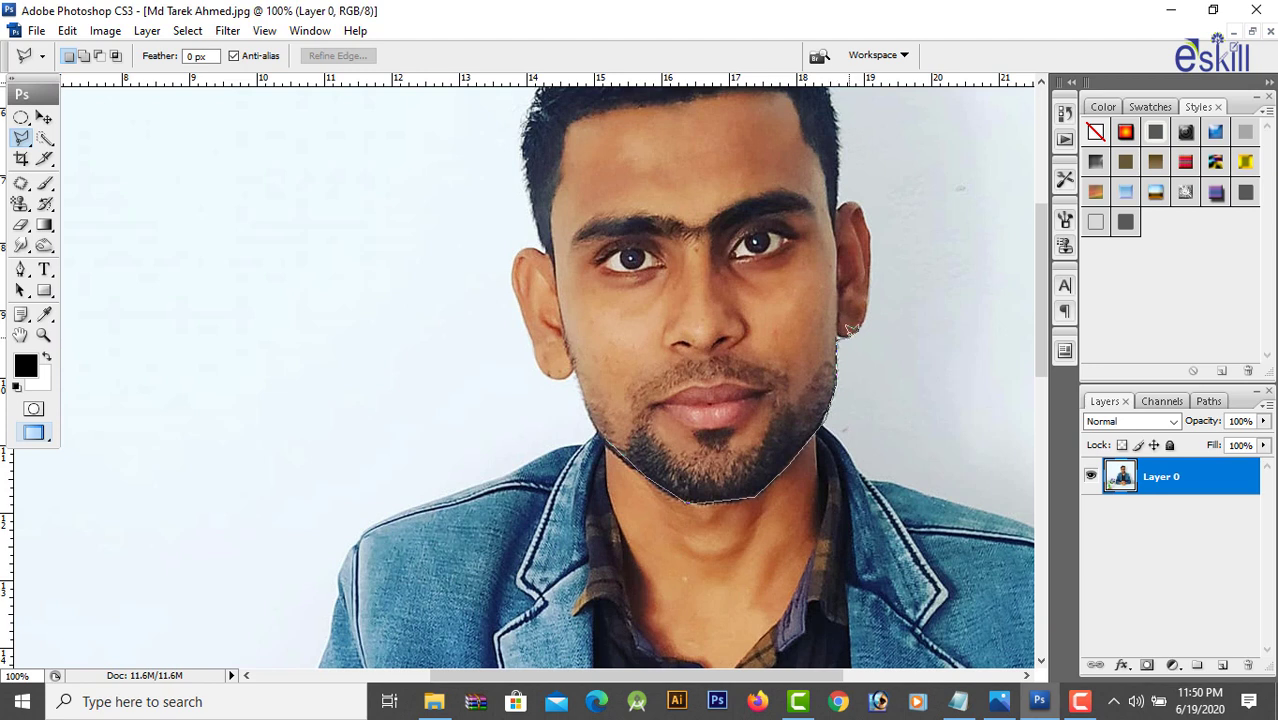
click(848, 333)
click(867, 288)
click(862, 221)
drag(840, 147, 799, 408)
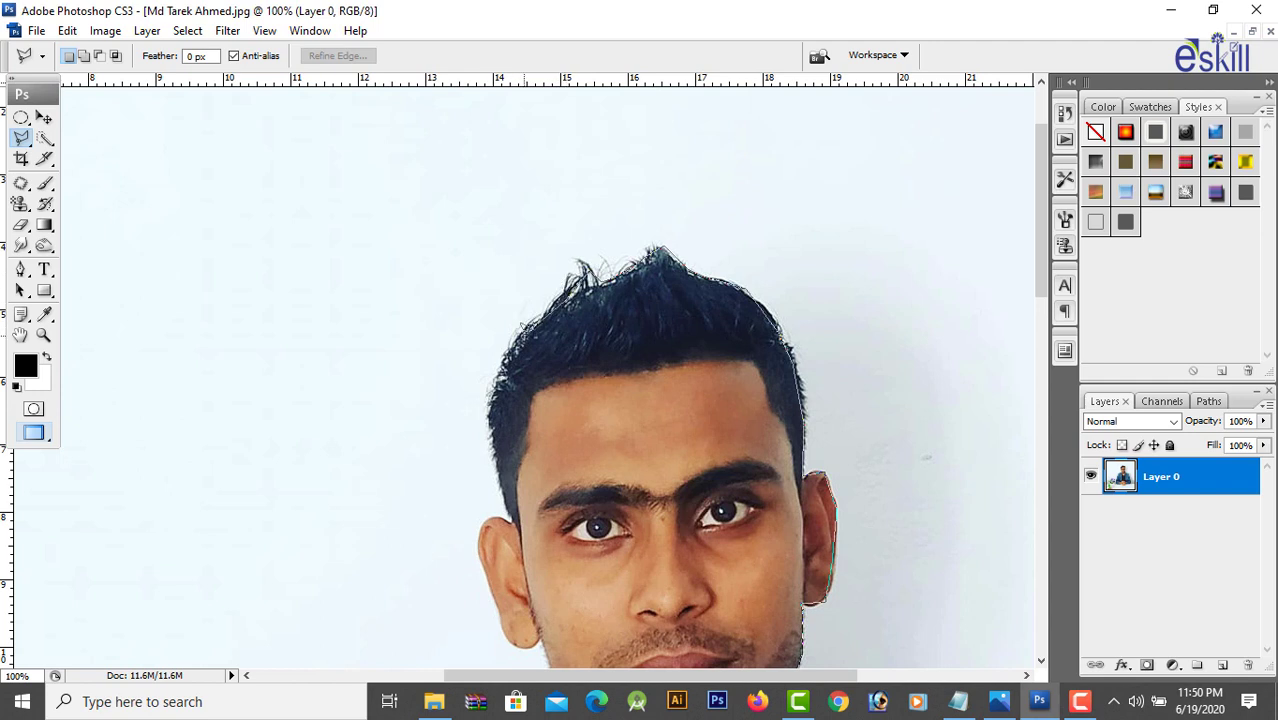
drag(531, 366, 568, 210)
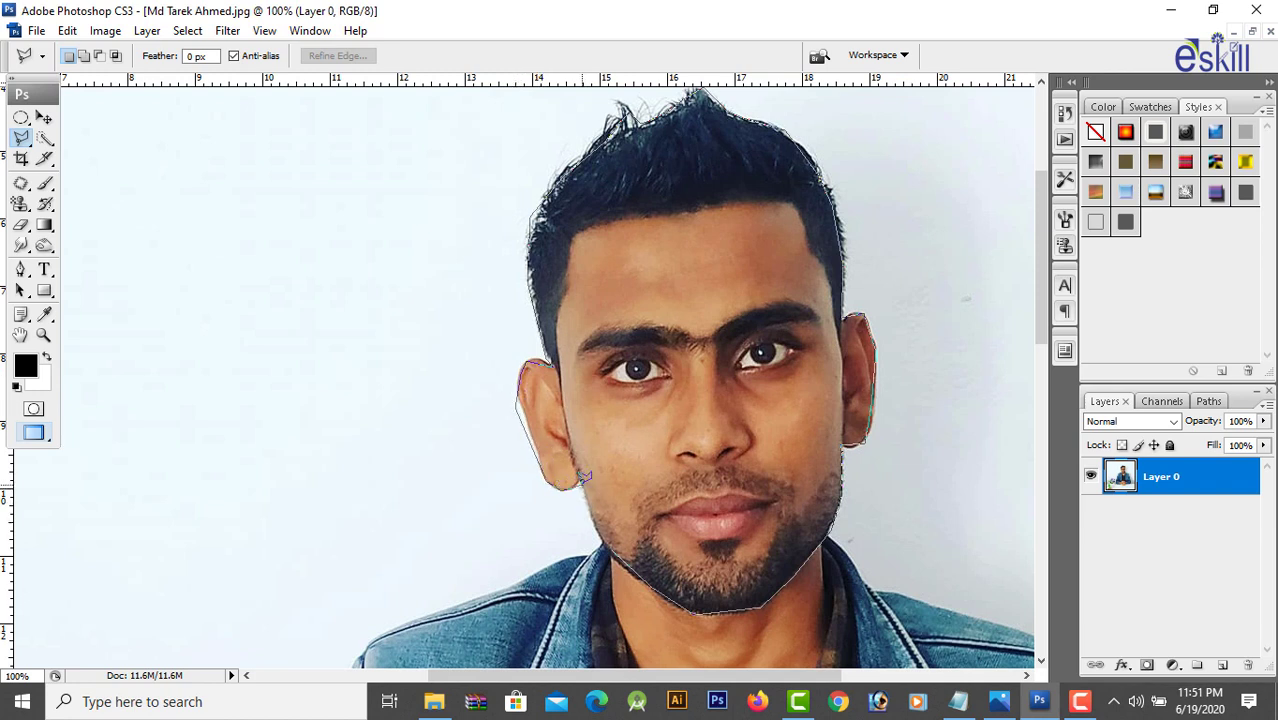
click(620, 548)
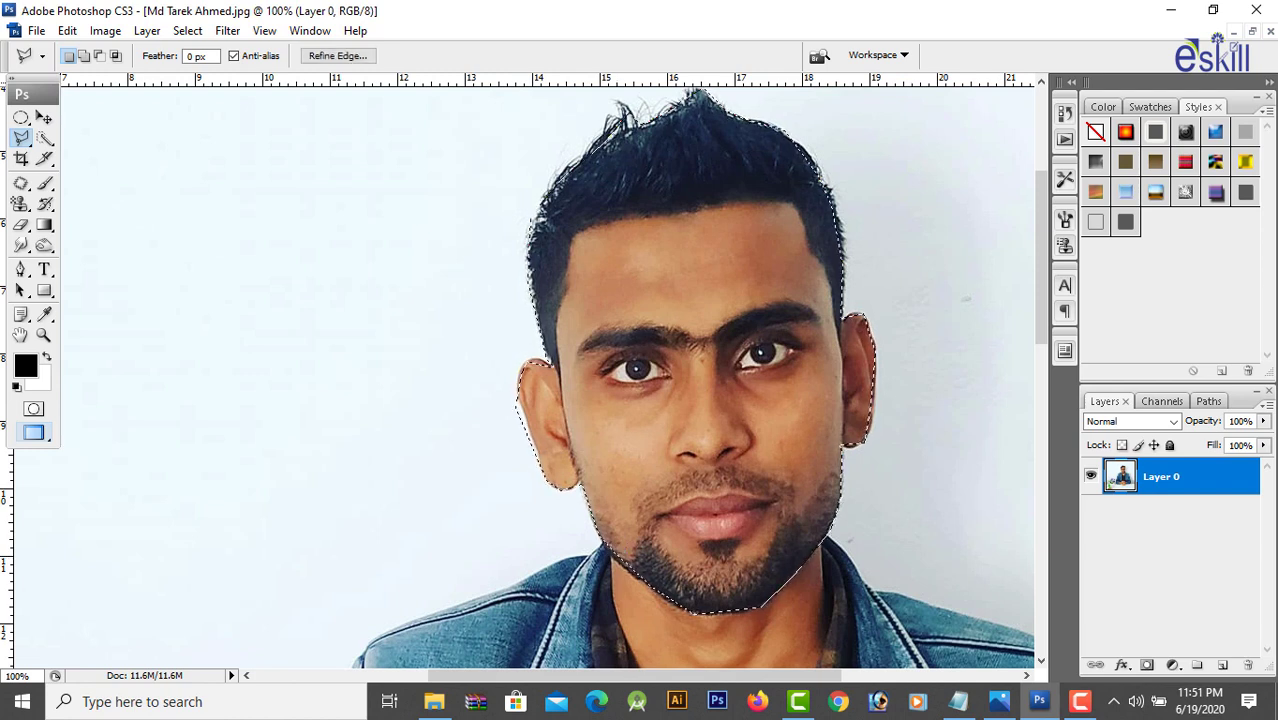
Apply a Threshold adjustment at level 100 to the selected head
click(107, 31)
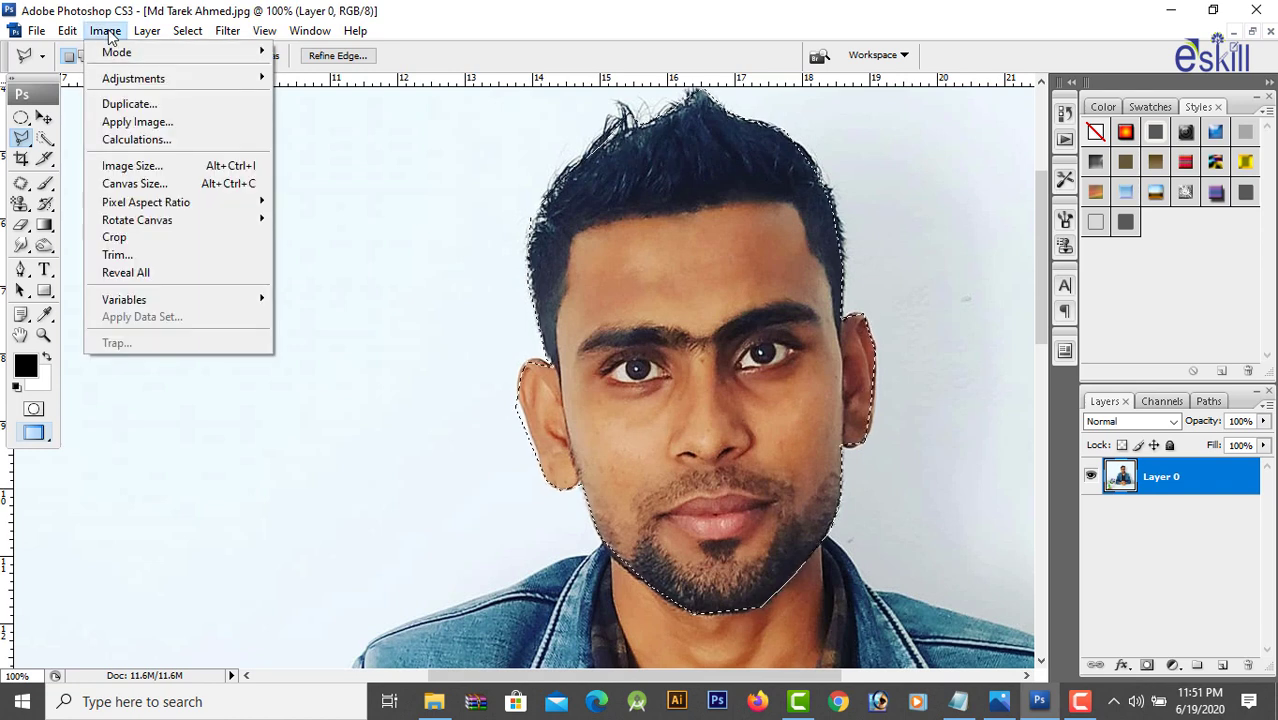
mouse_move(133, 78)
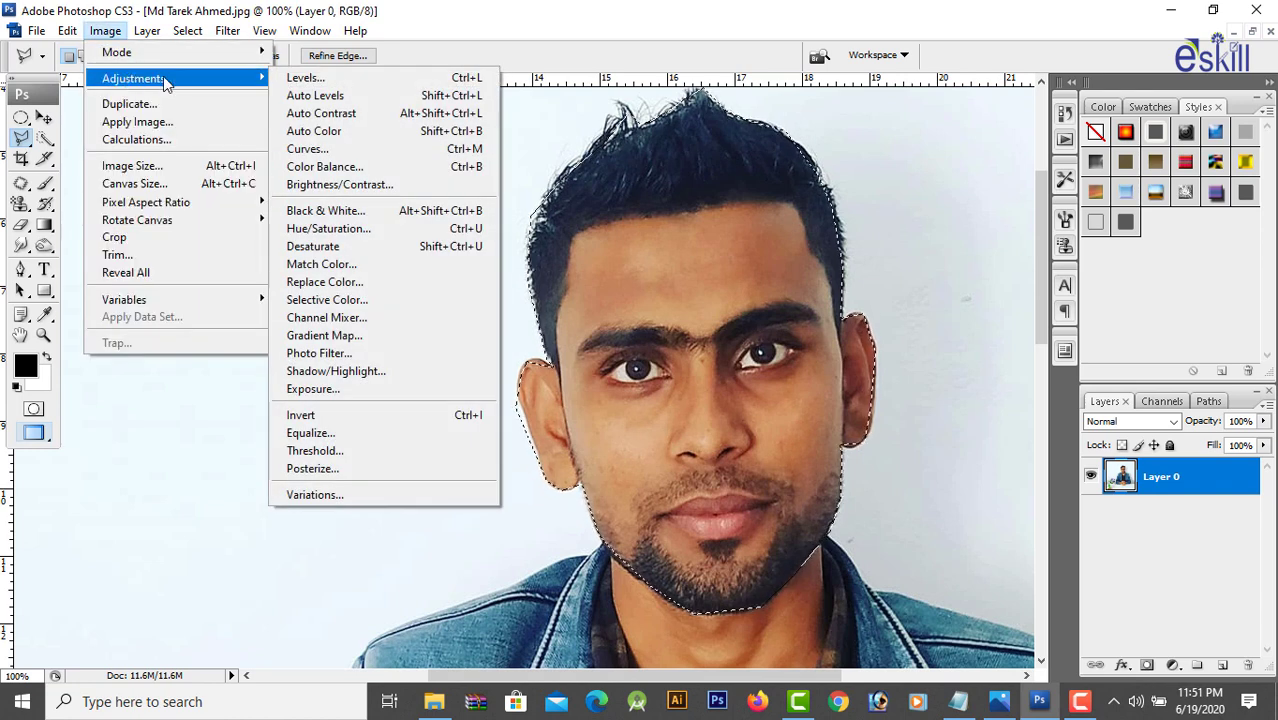
click(303, 452)
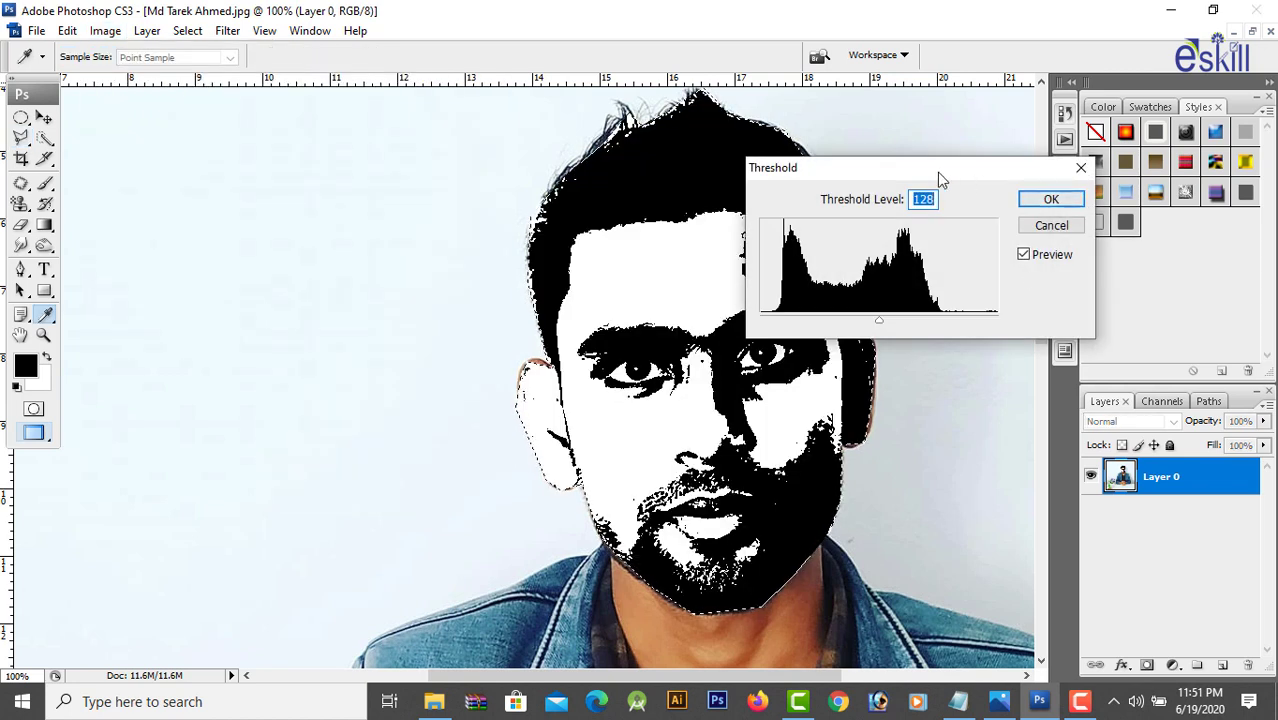
mouse_move(939, 172)
mouse_down()
mouse_move(1067, 82)
mouse_move(1029, 114)
mouse_up()
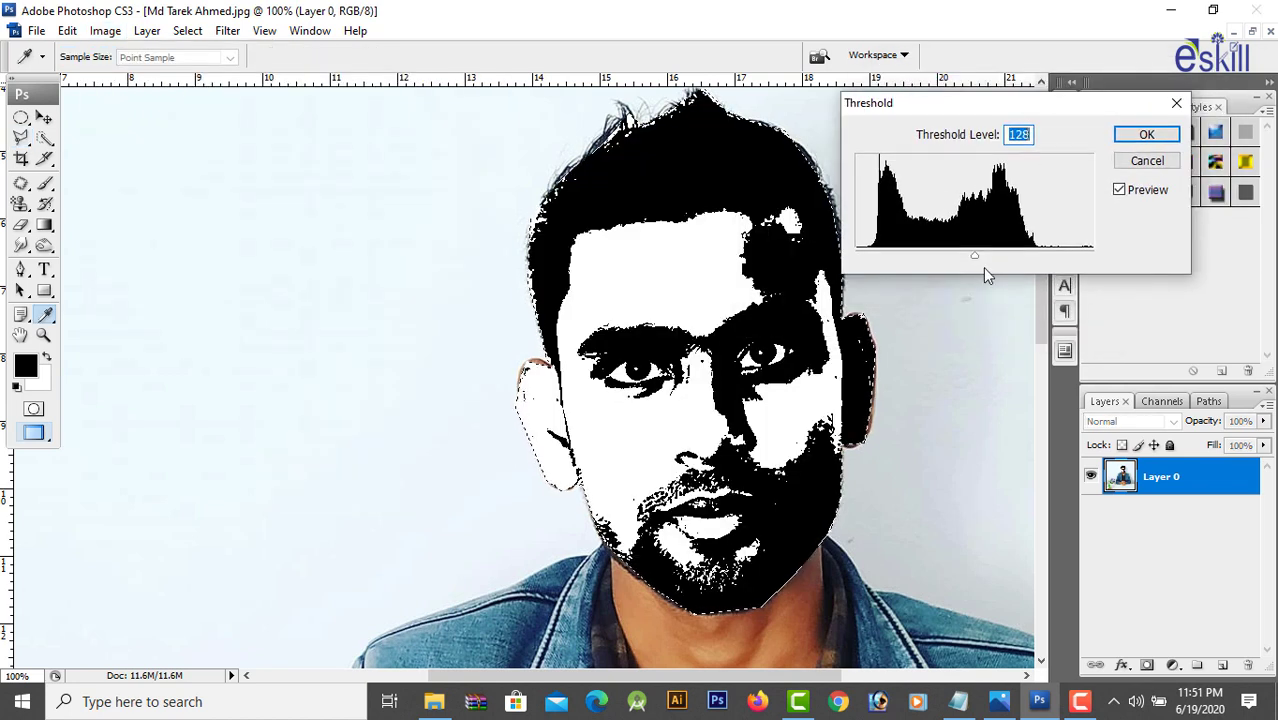
drag(976, 256, 947, 256)
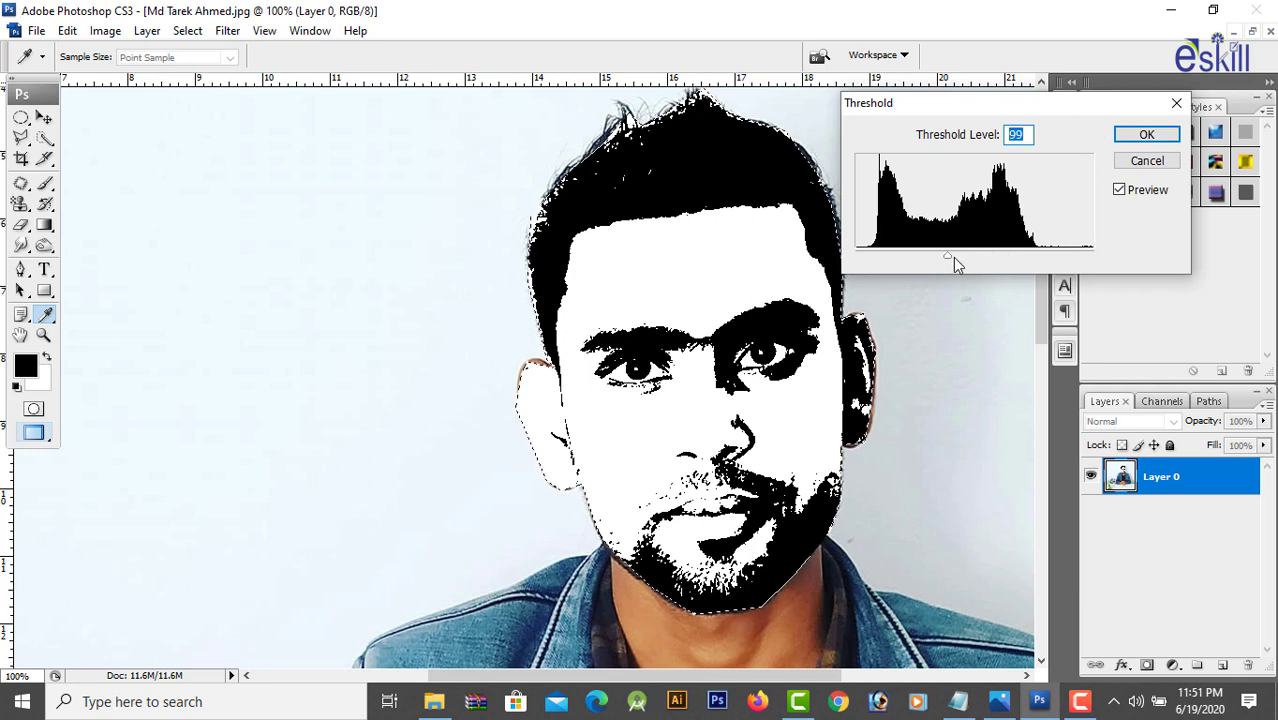
mouse_move(947, 257)
mouse_down()
mouse_move(1006, 257)
mouse_move(892, 257)
mouse_move(948, 268)
mouse_up()
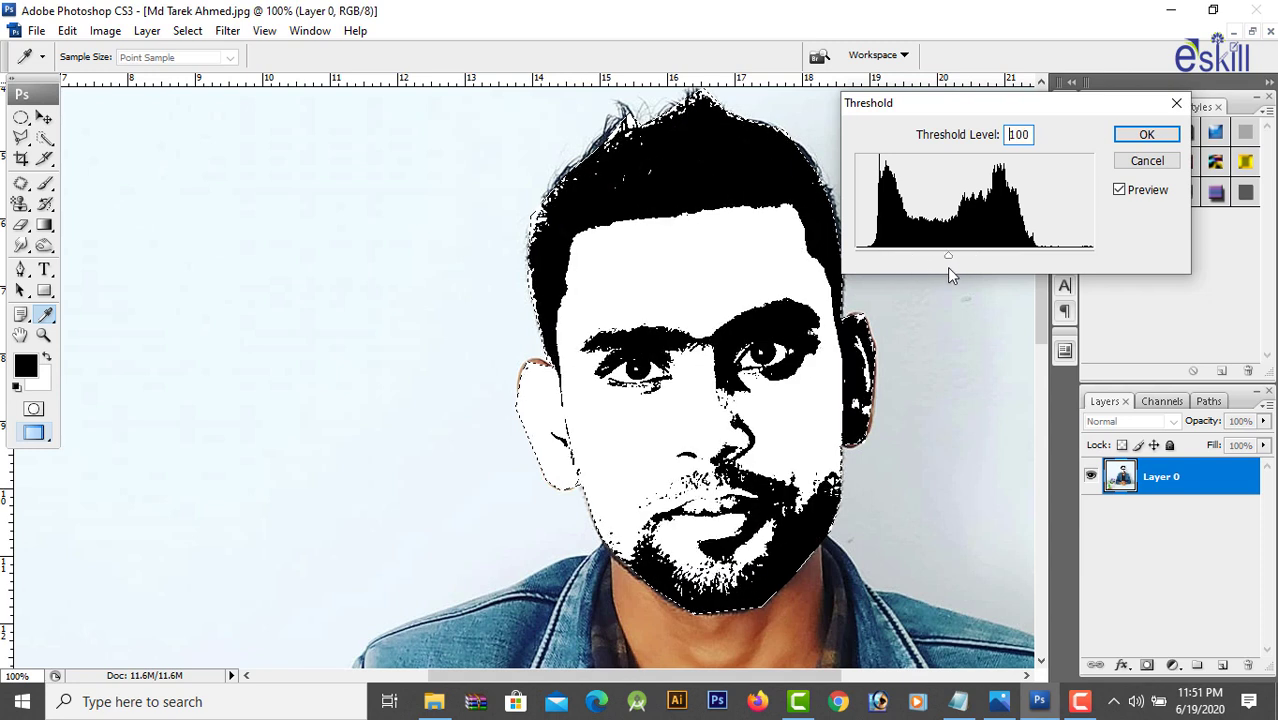
click(1148, 135)
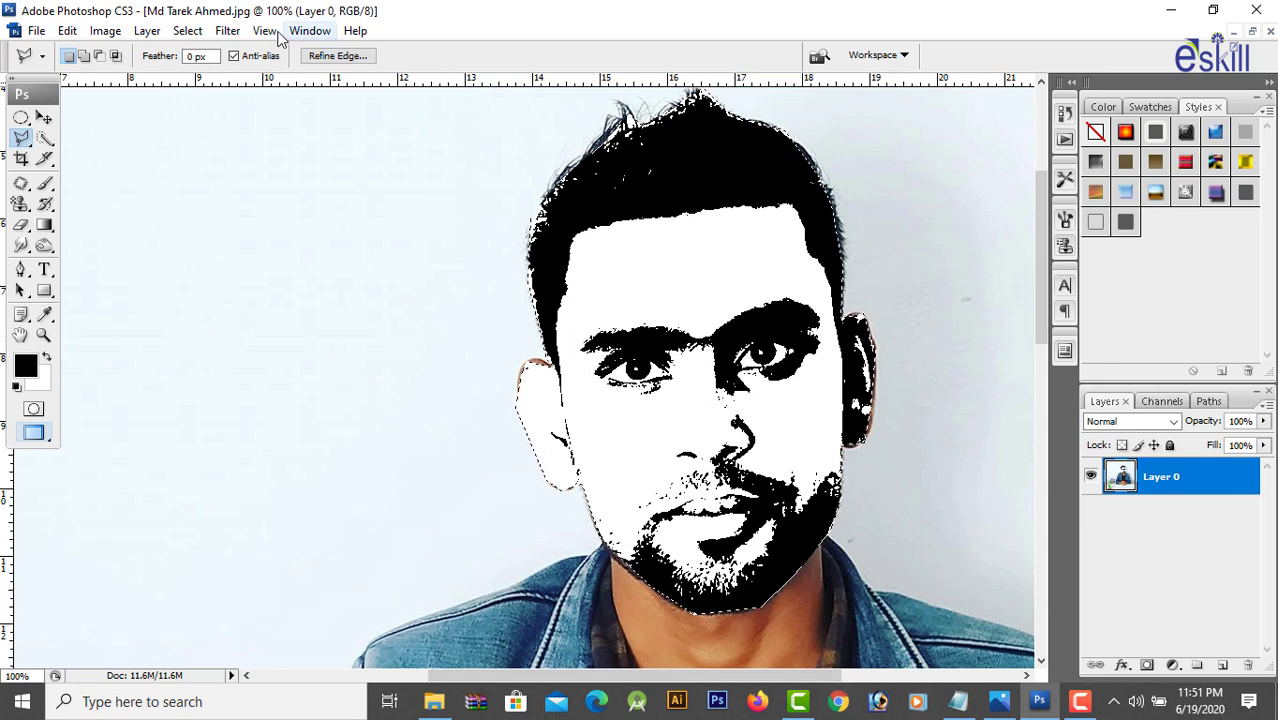
Select the black areas with Color Range, Sampled Colors, fuzziness 166
click(187, 31)
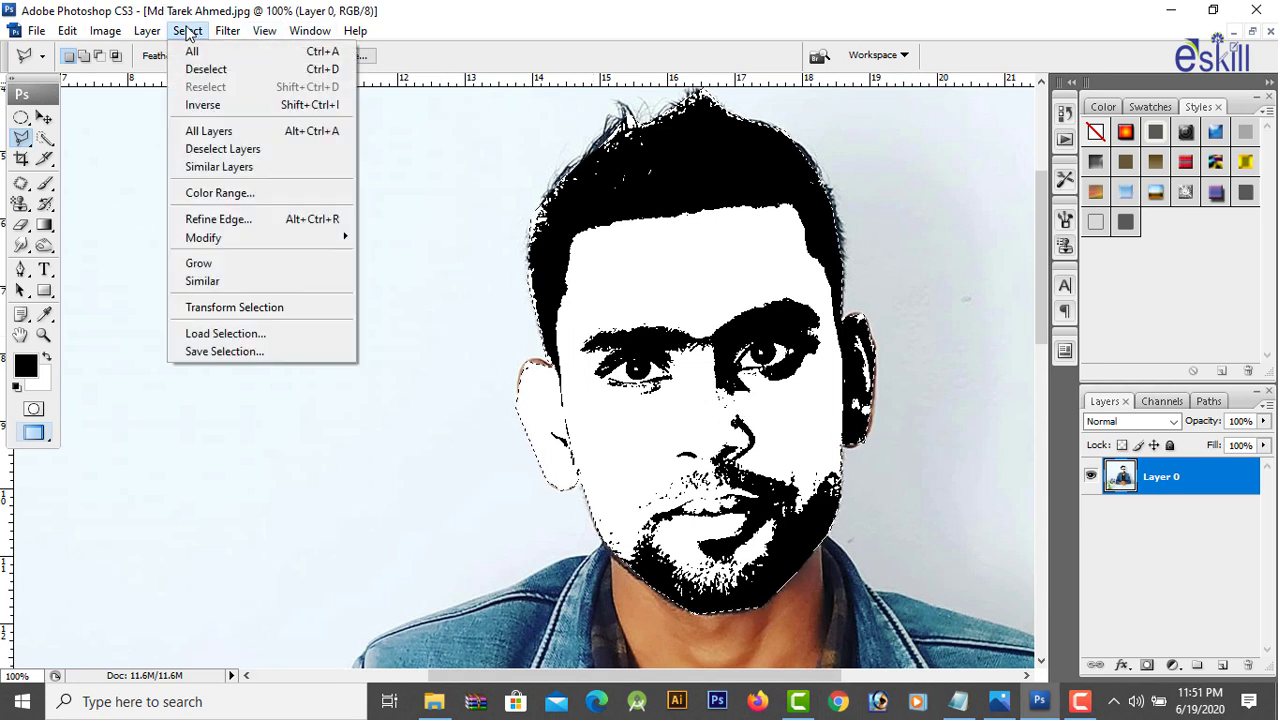
click(205, 194)
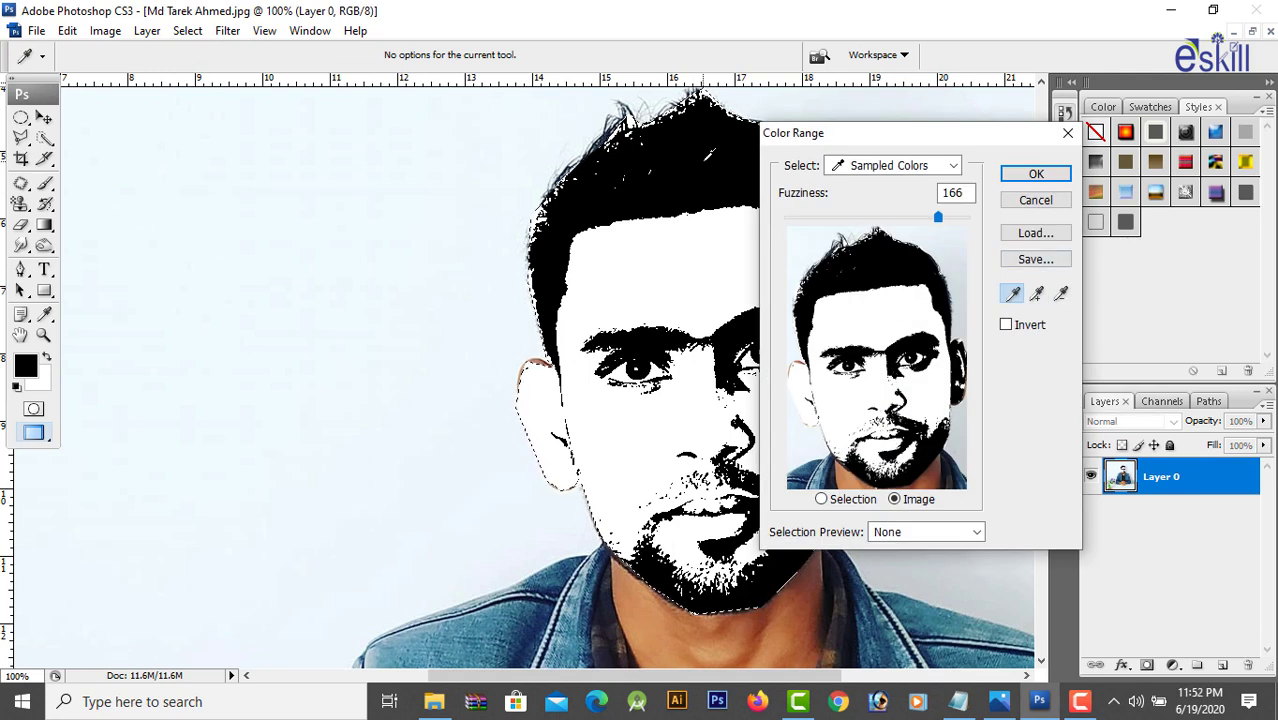
click(1036, 173)
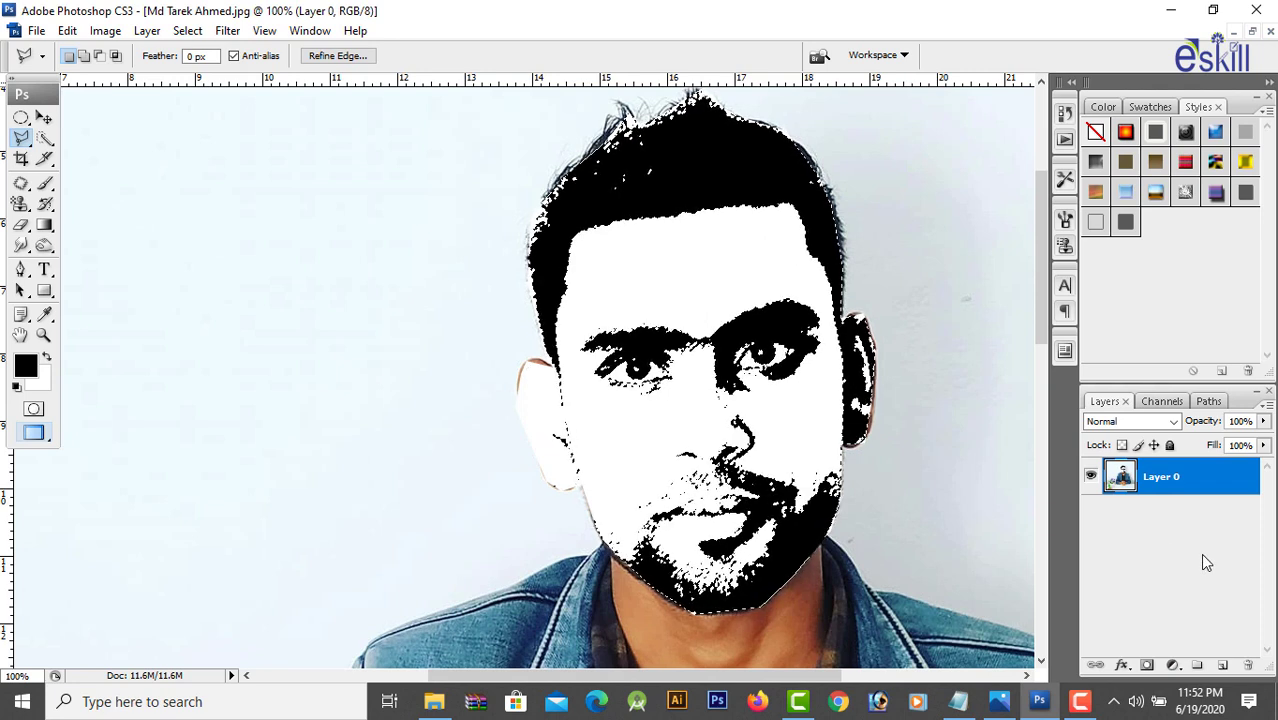
Copy the stencil selection to Layer 1 and toggle Layer 0's visibility to check it
key(ctrl+j)
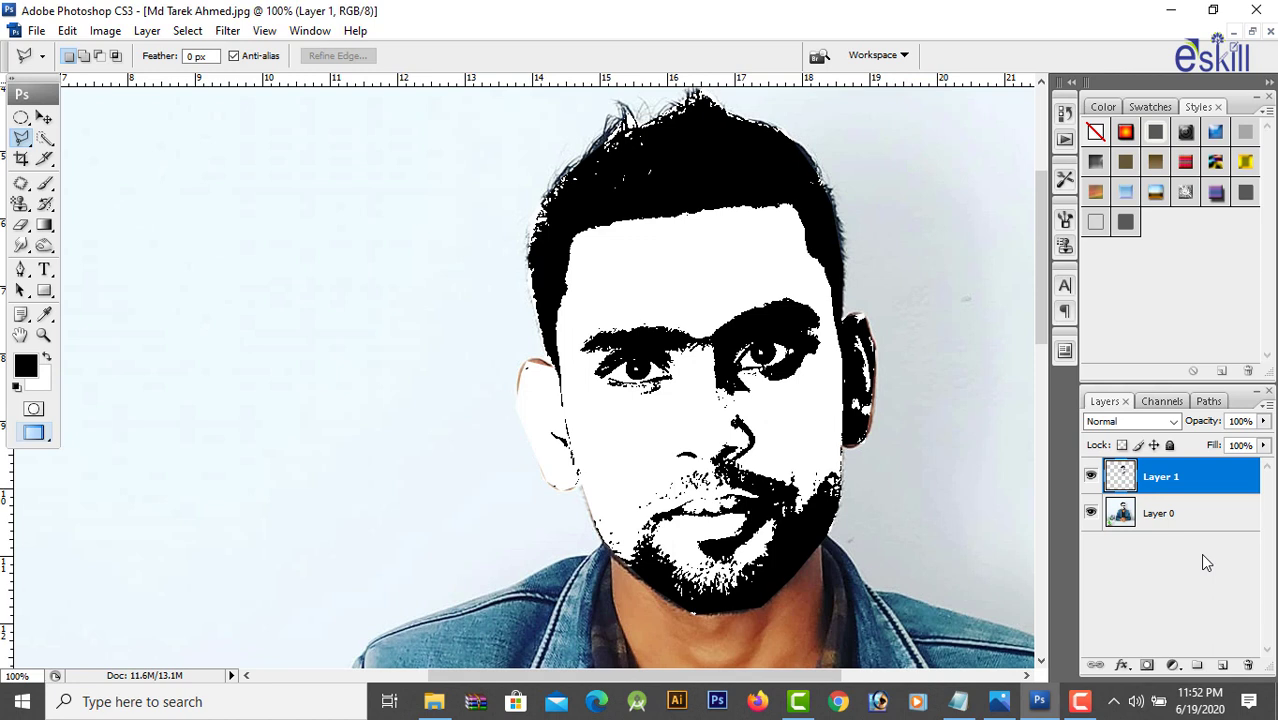
click(1091, 513)
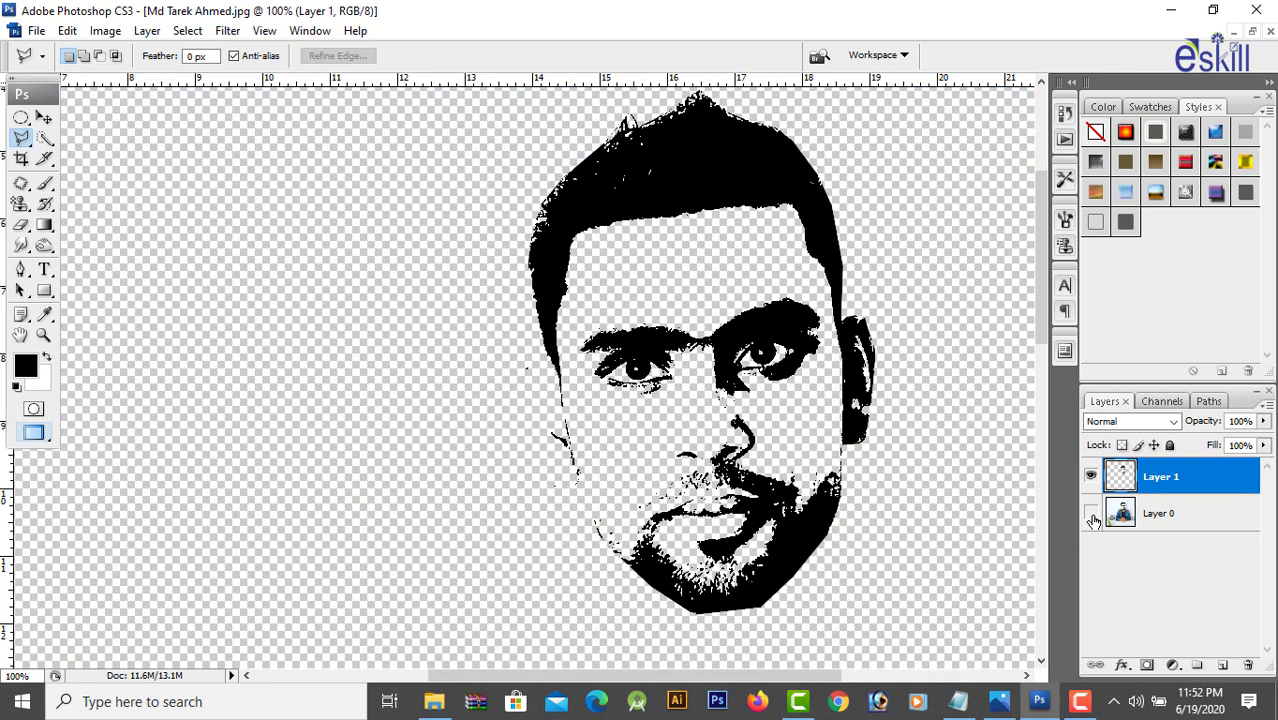
click(1091, 513)
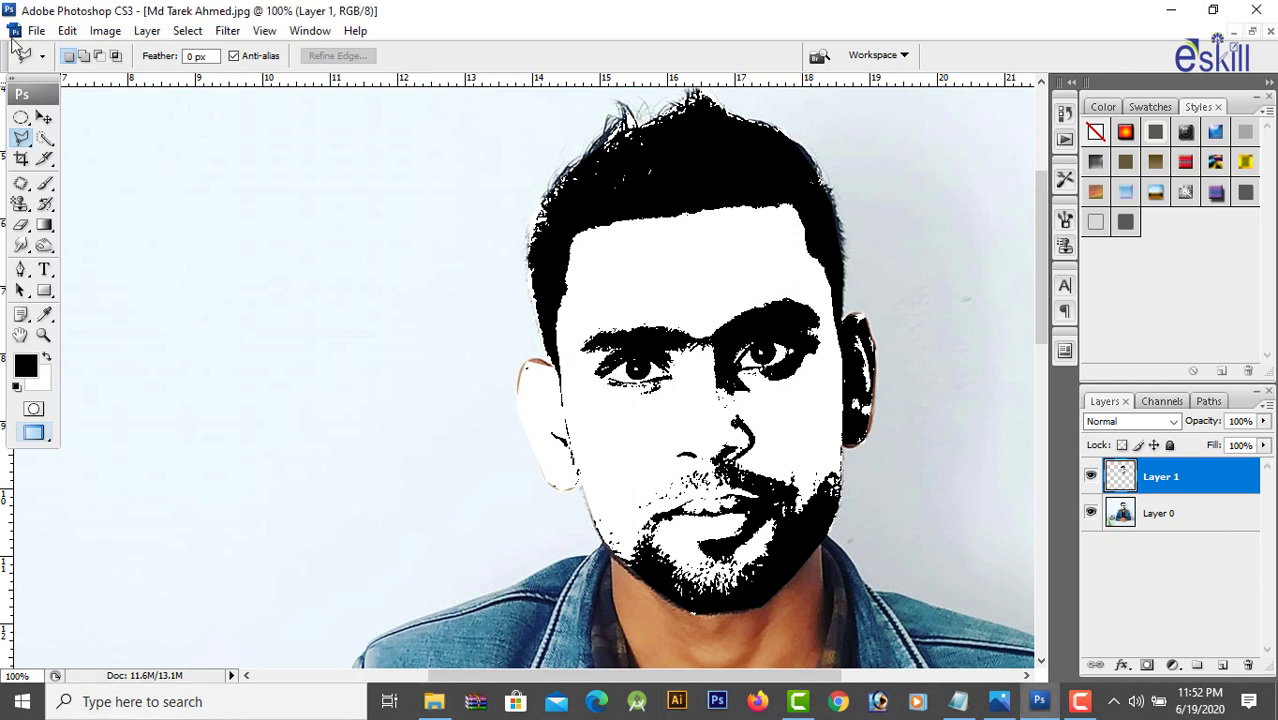
click(36, 30)
Create a 1280 × 720 px, 150 pixels/inch document with a white background
click(45, 47)
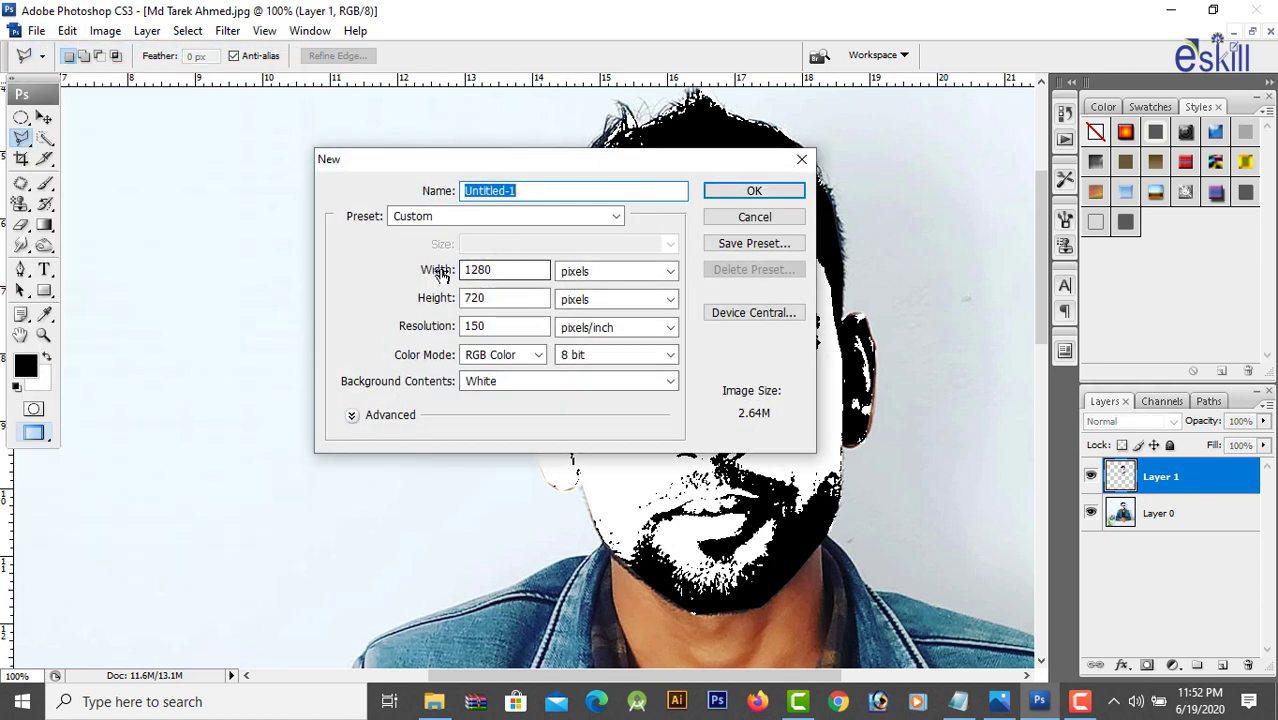
drag(469, 270, 505, 274)
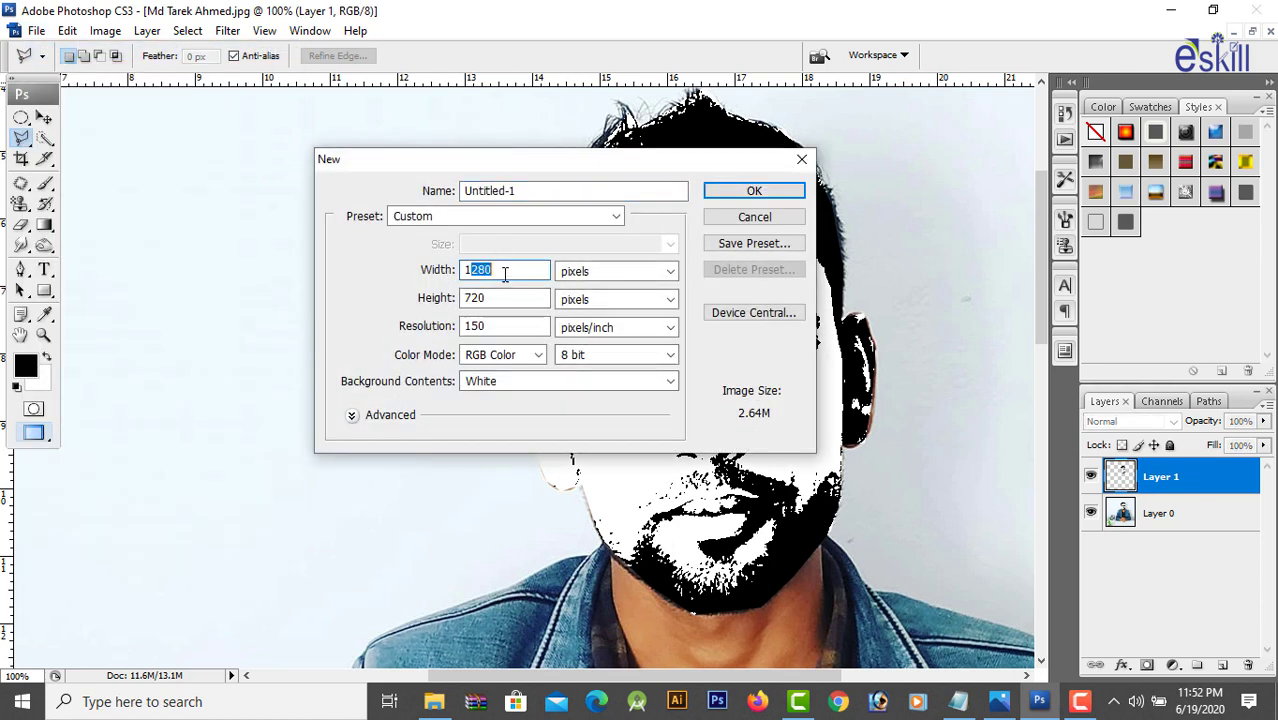
click(505, 298)
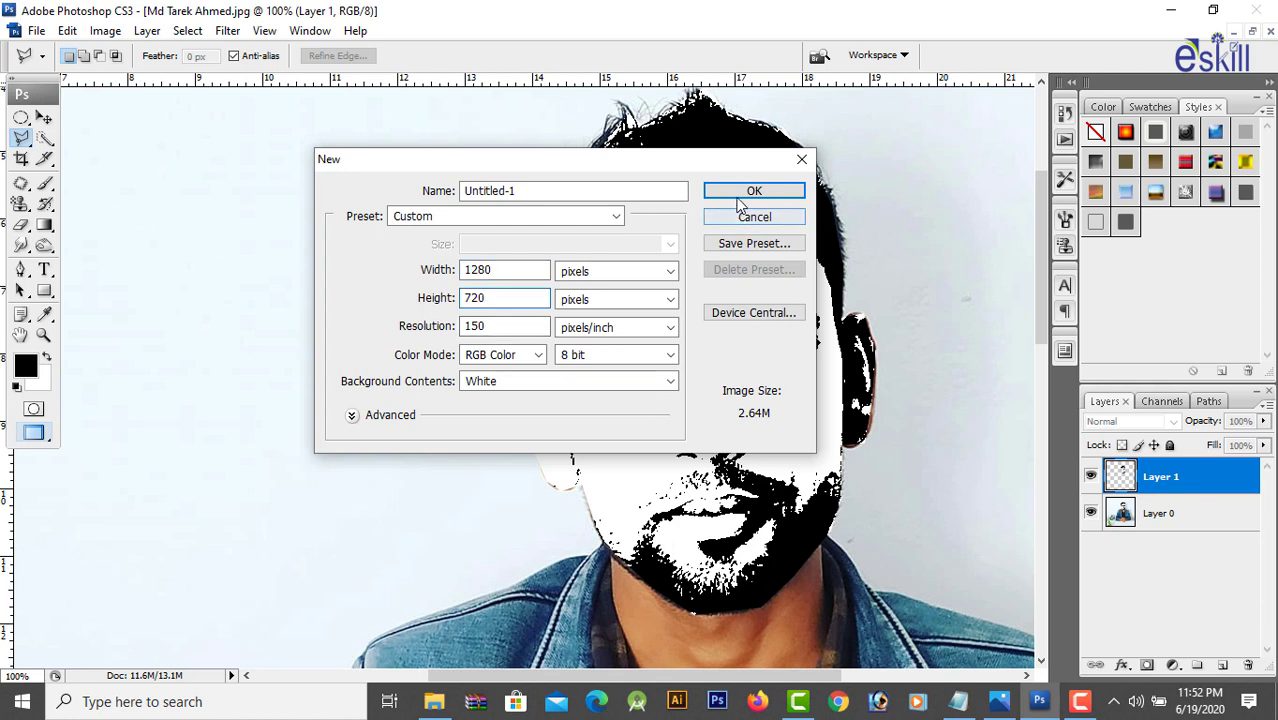
click(568, 381)
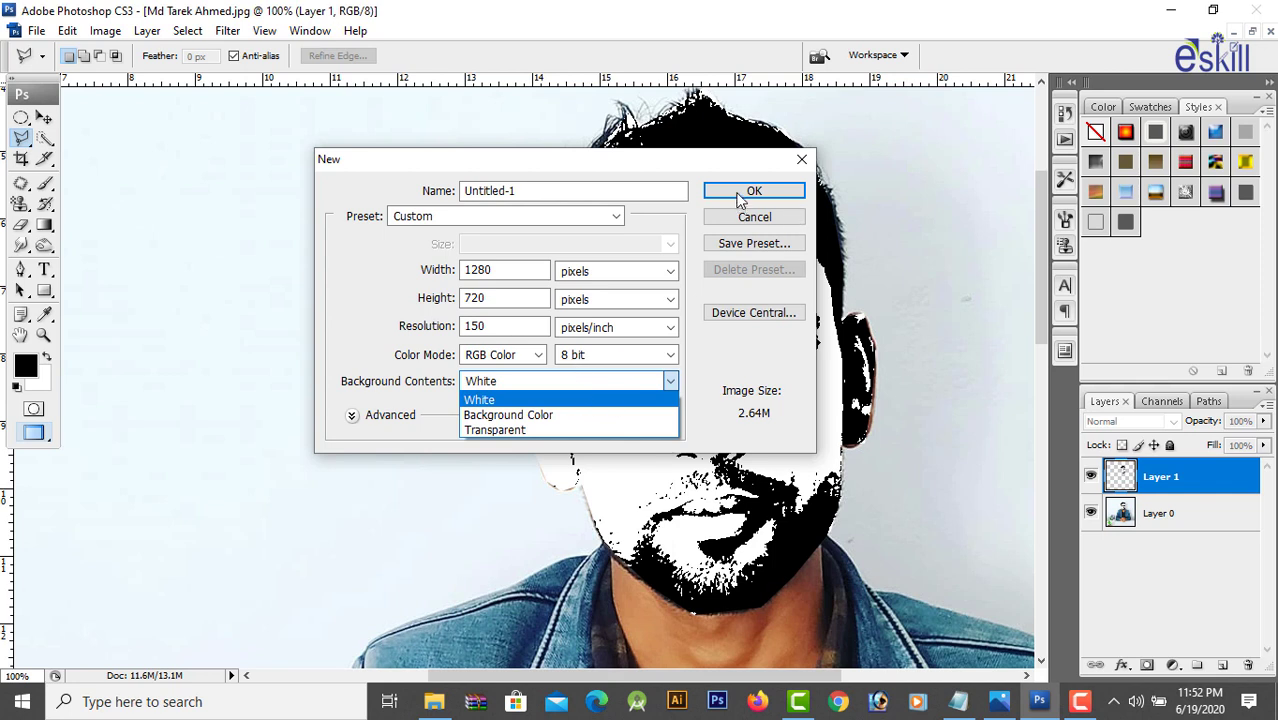
click(521, 399)
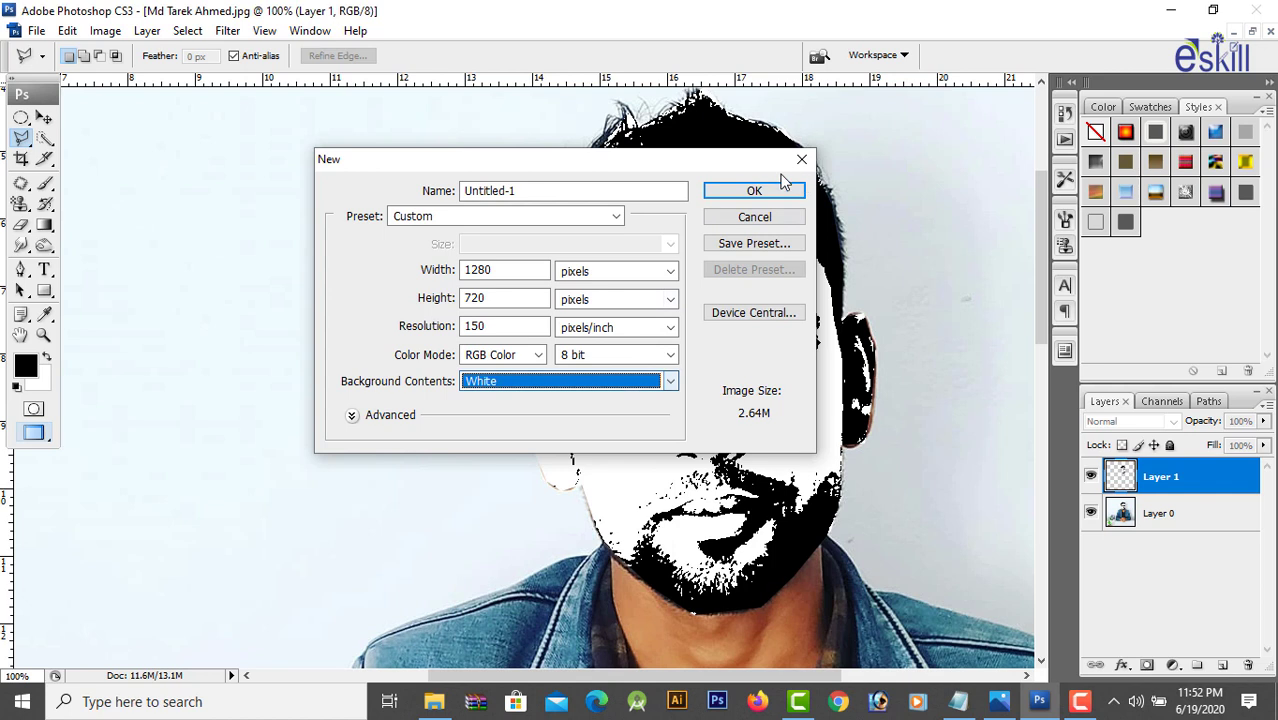
click(740, 191)
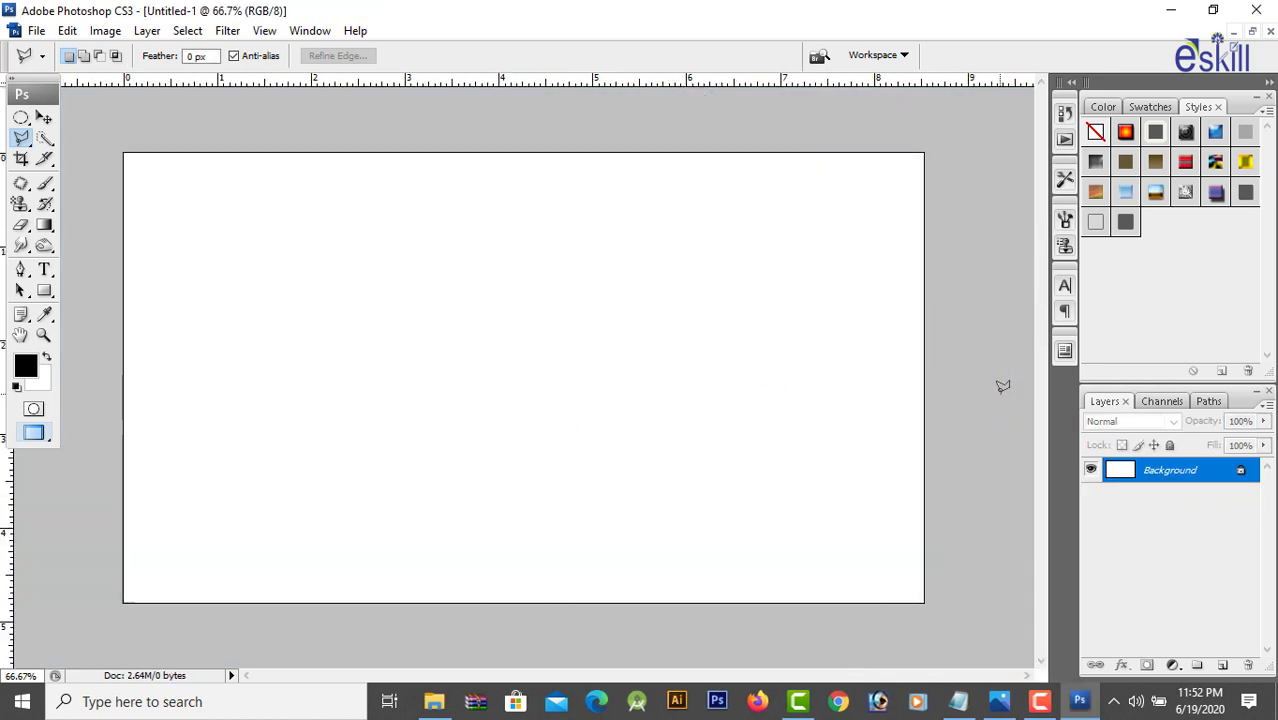
Turn the new document's Background into Layer 0 and show the fill/adjustment layer list
double_click(1201, 480)
click(781, 218)
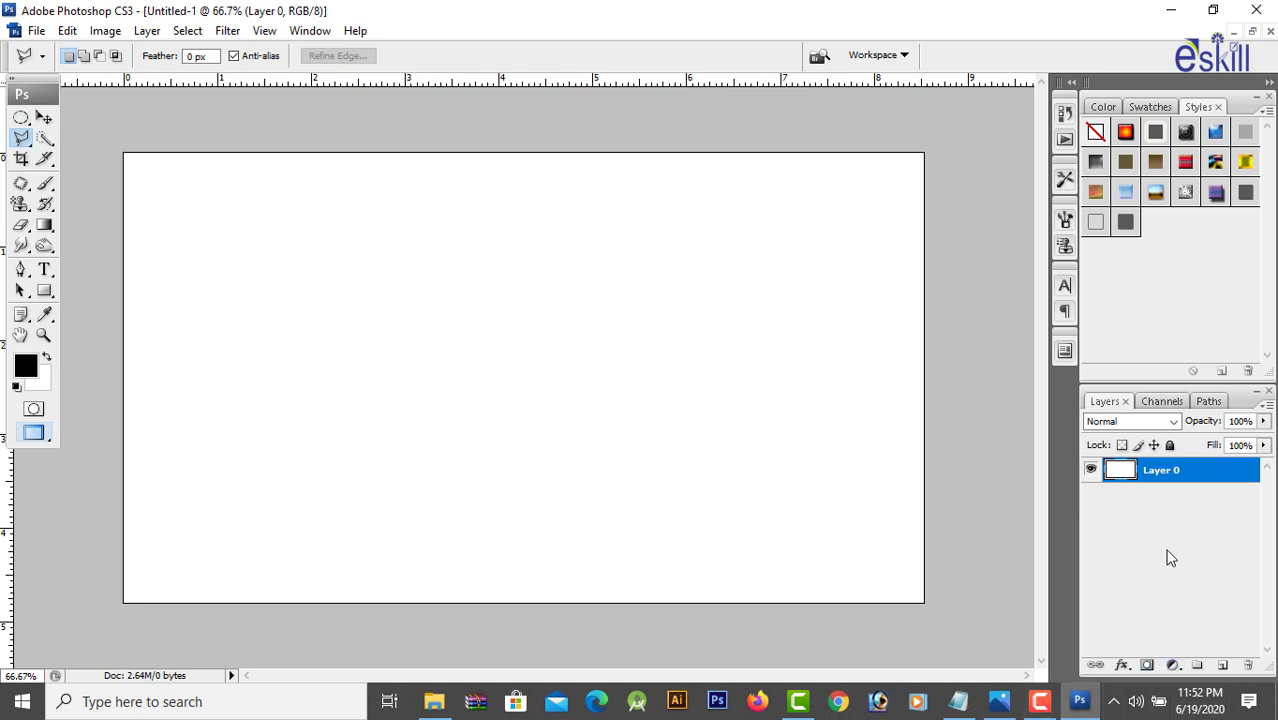
click(1174, 667)
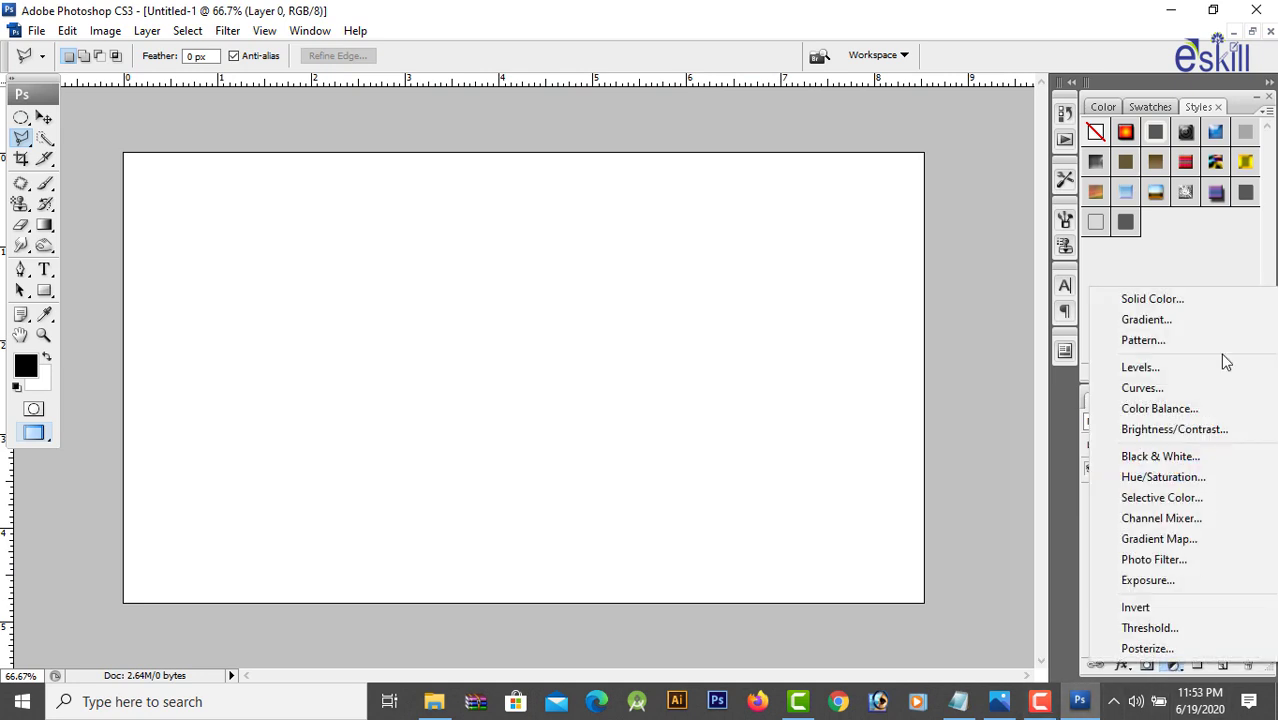
Add a reversed radial Gradient Fill layer at 150% scale, white centre fading to black
click(1146, 319)
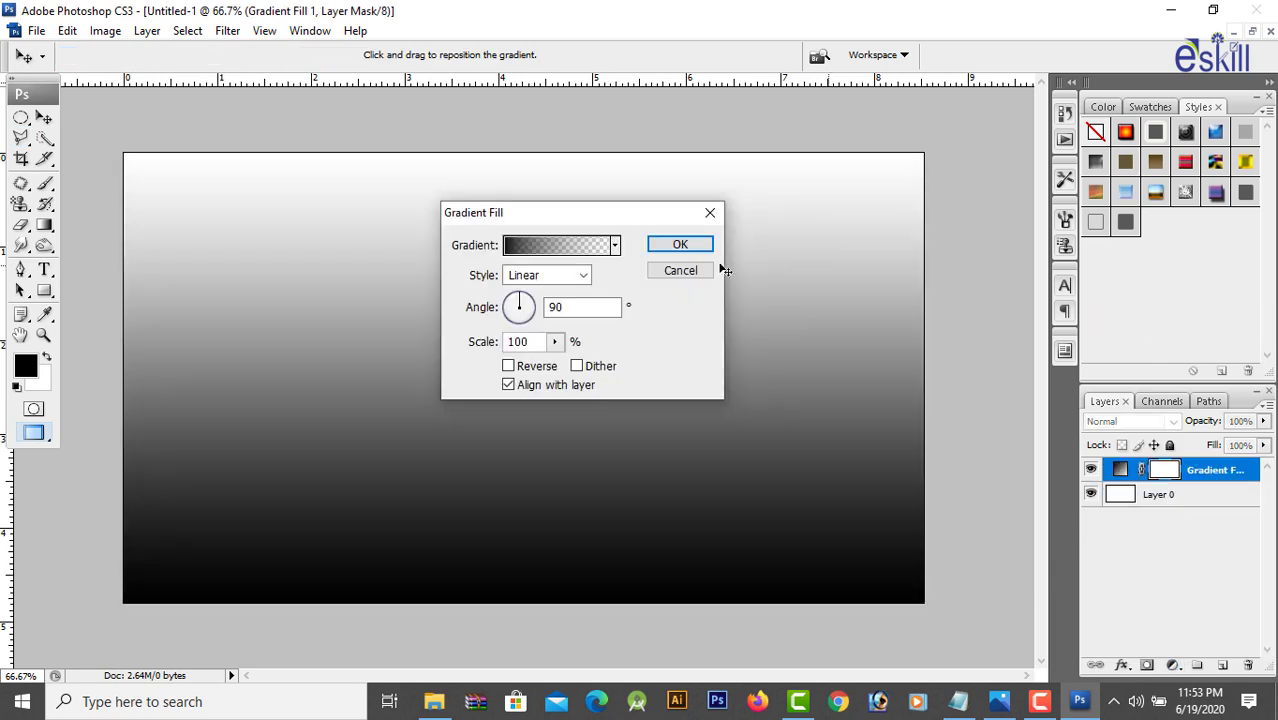
drag(560, 215, 746, 209)
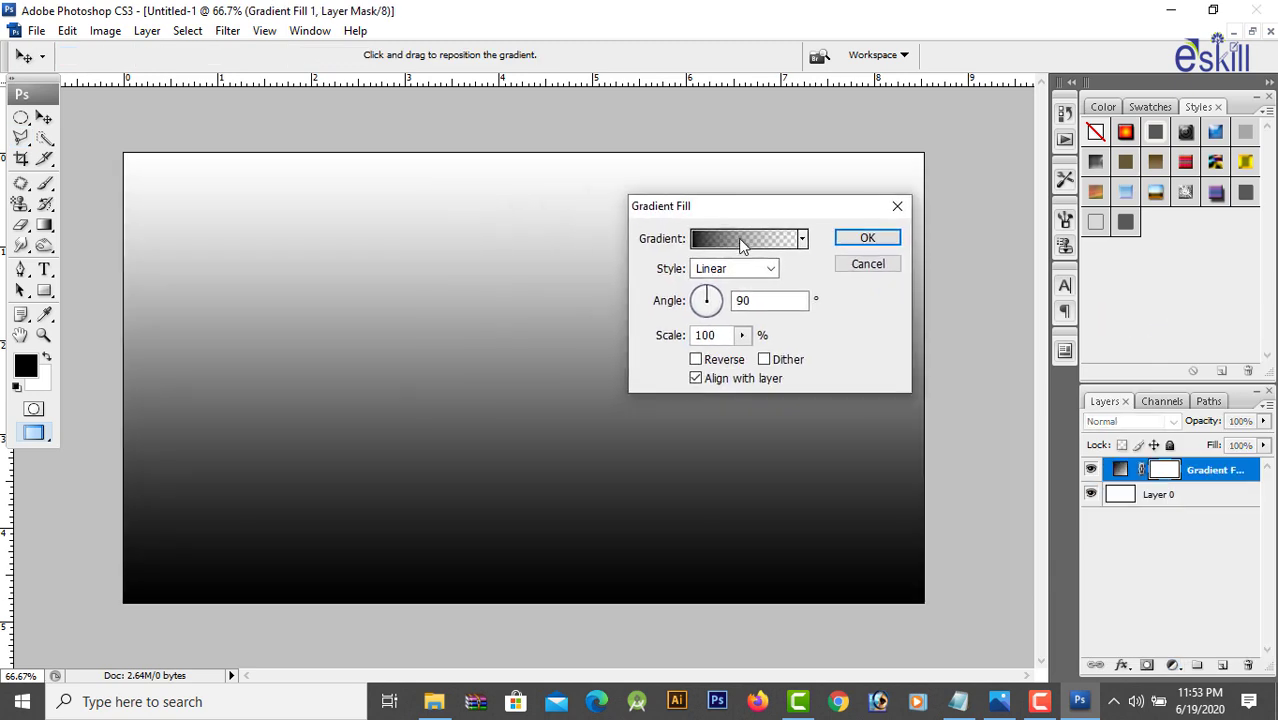
click(764, 268)
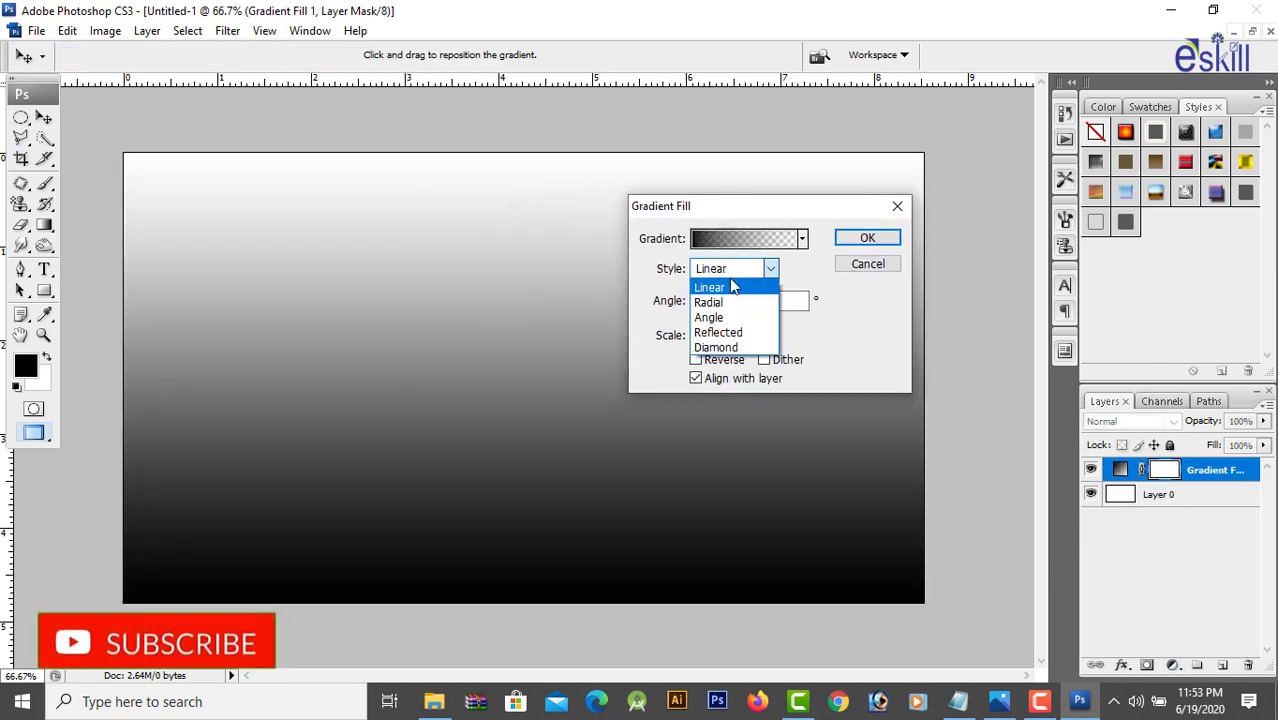
click(729, 303)
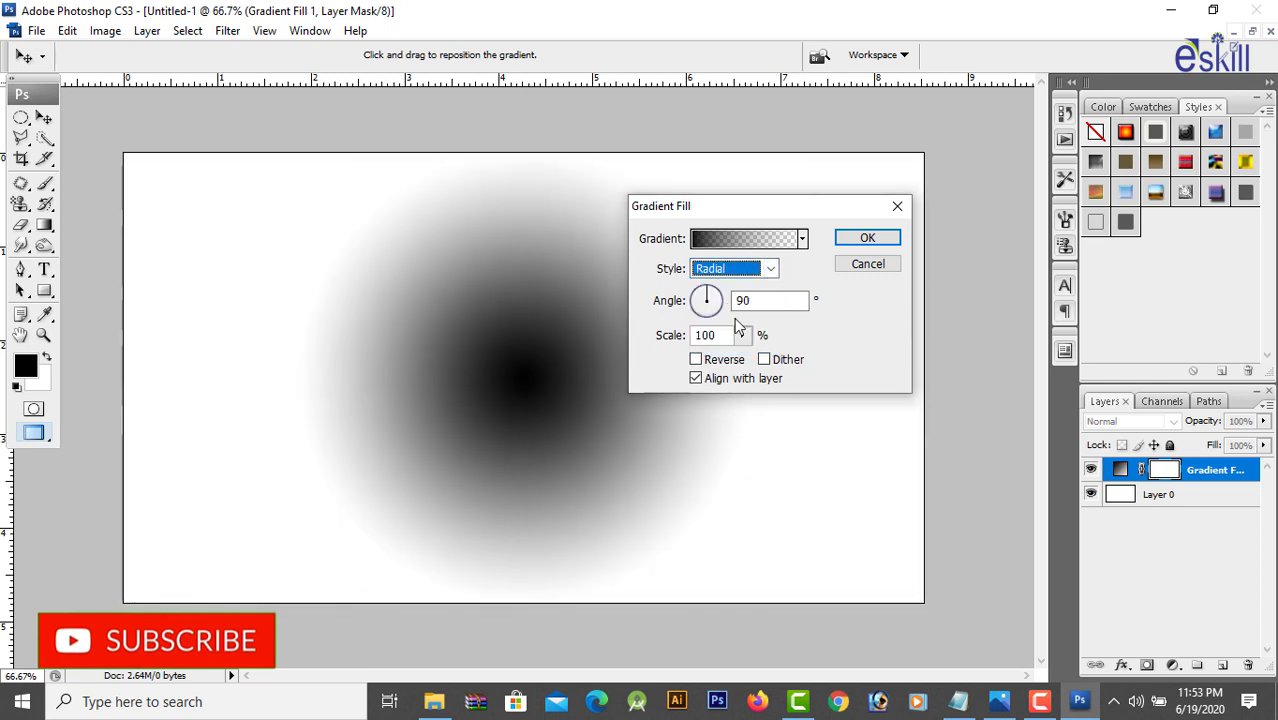
click(696, 360)
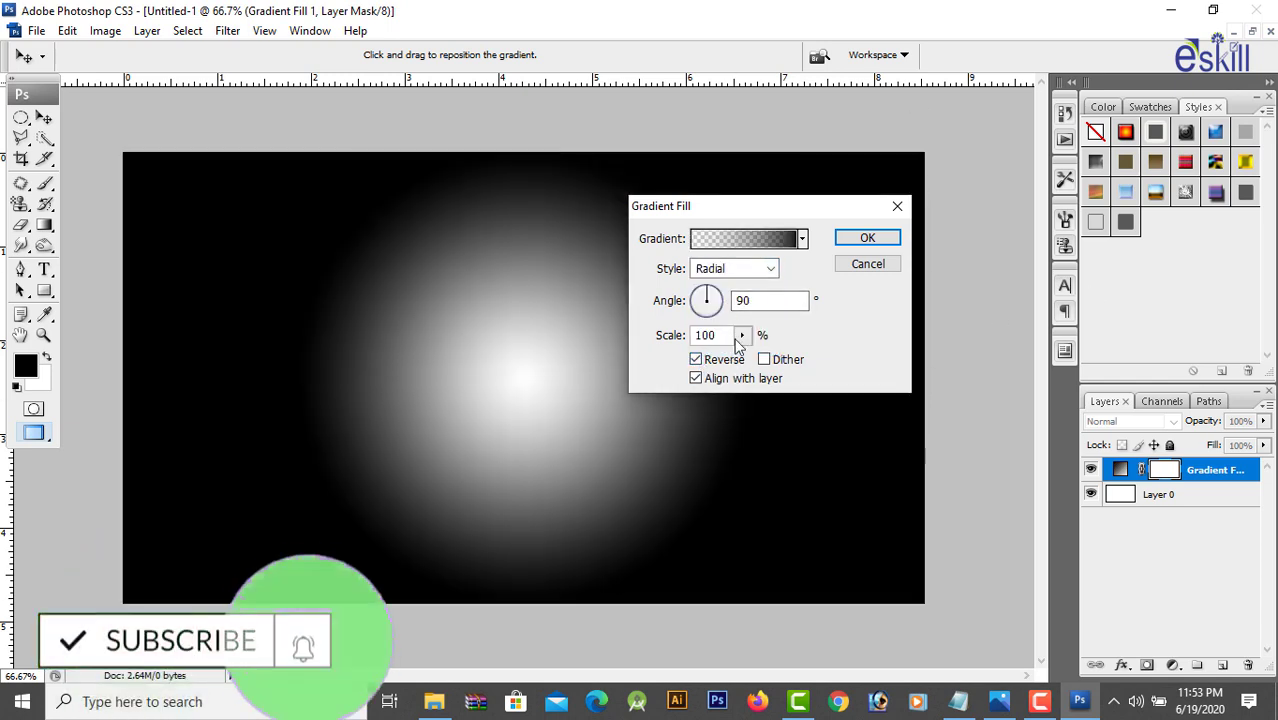
click(742, 335)
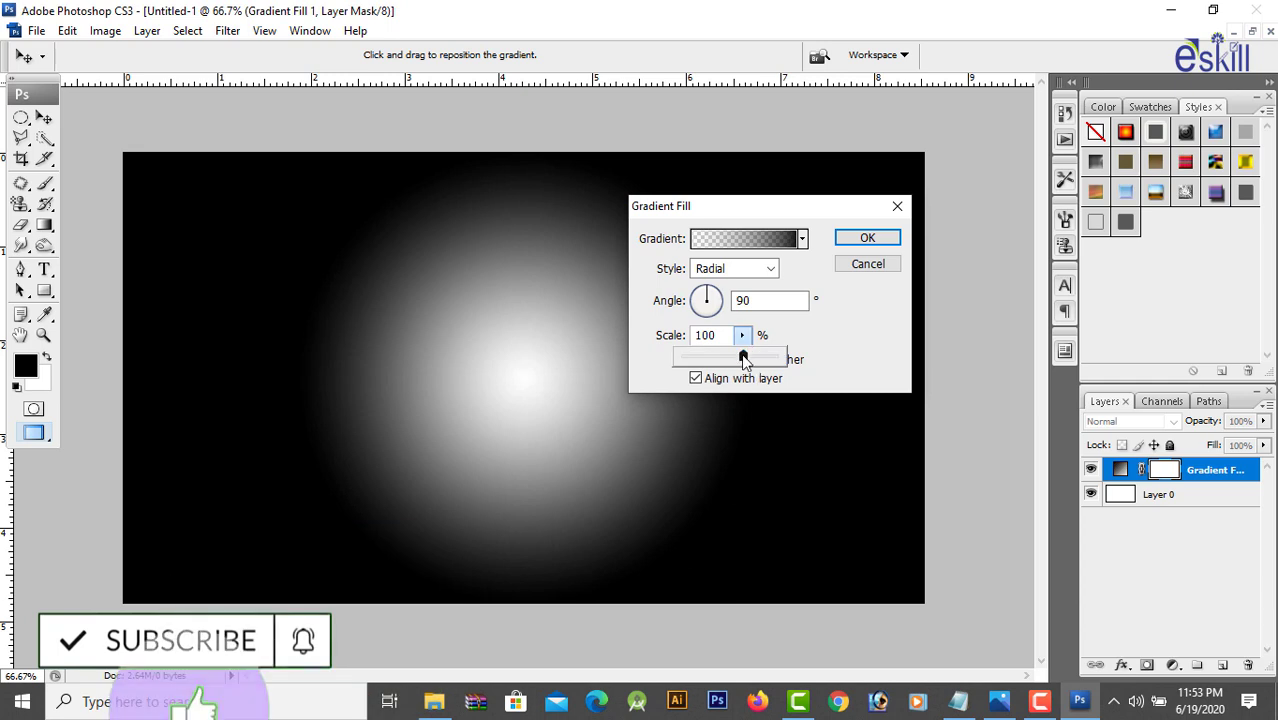
drag(745, 357, 778, 357)
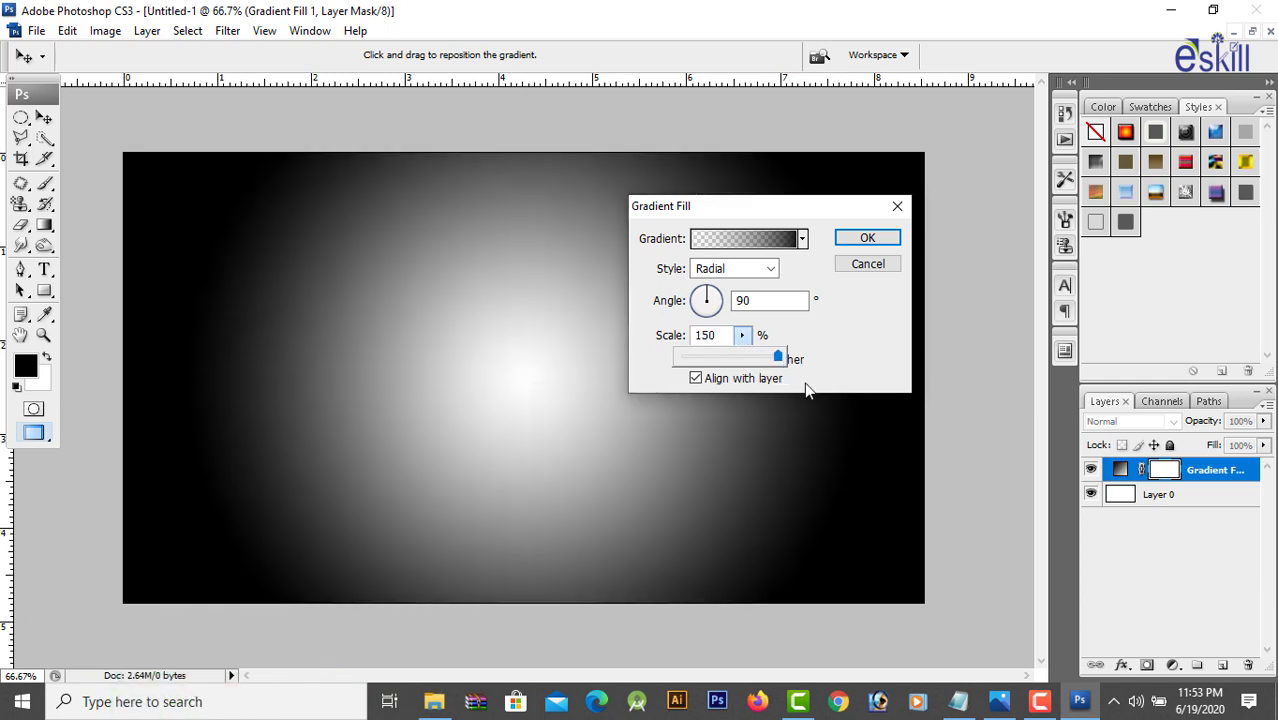
click(851, 239)
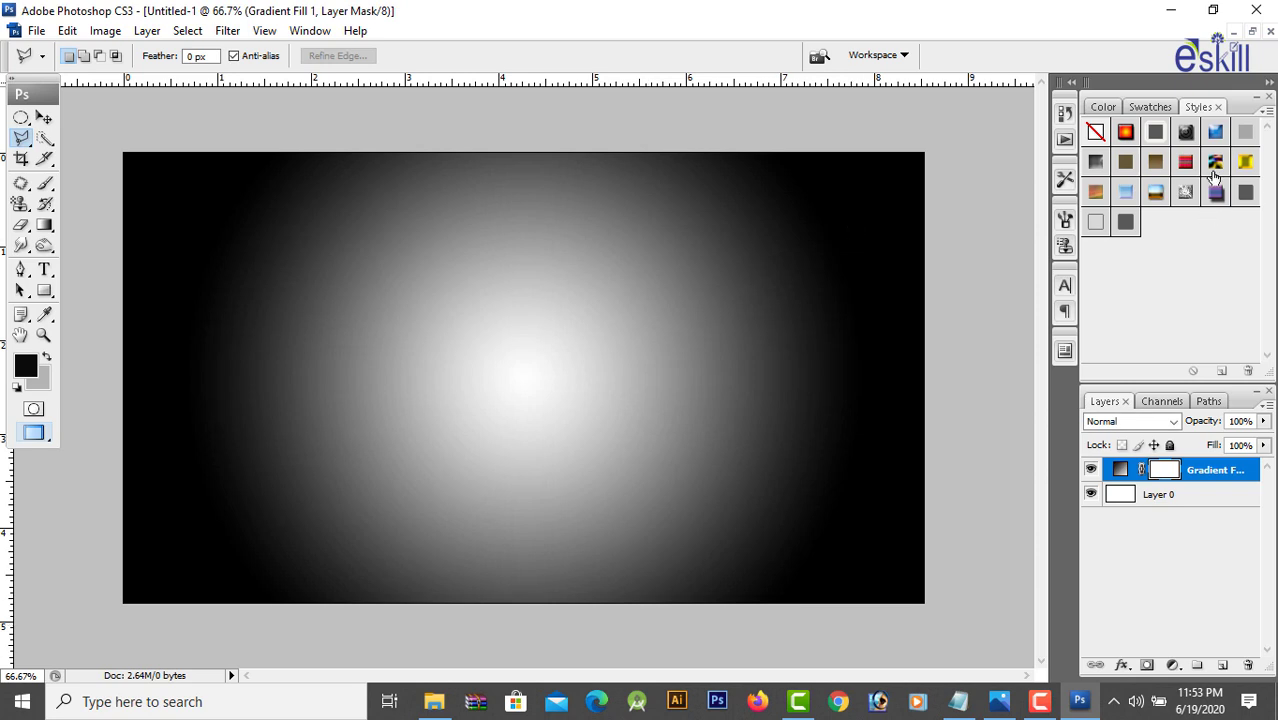
click(1252, 35)
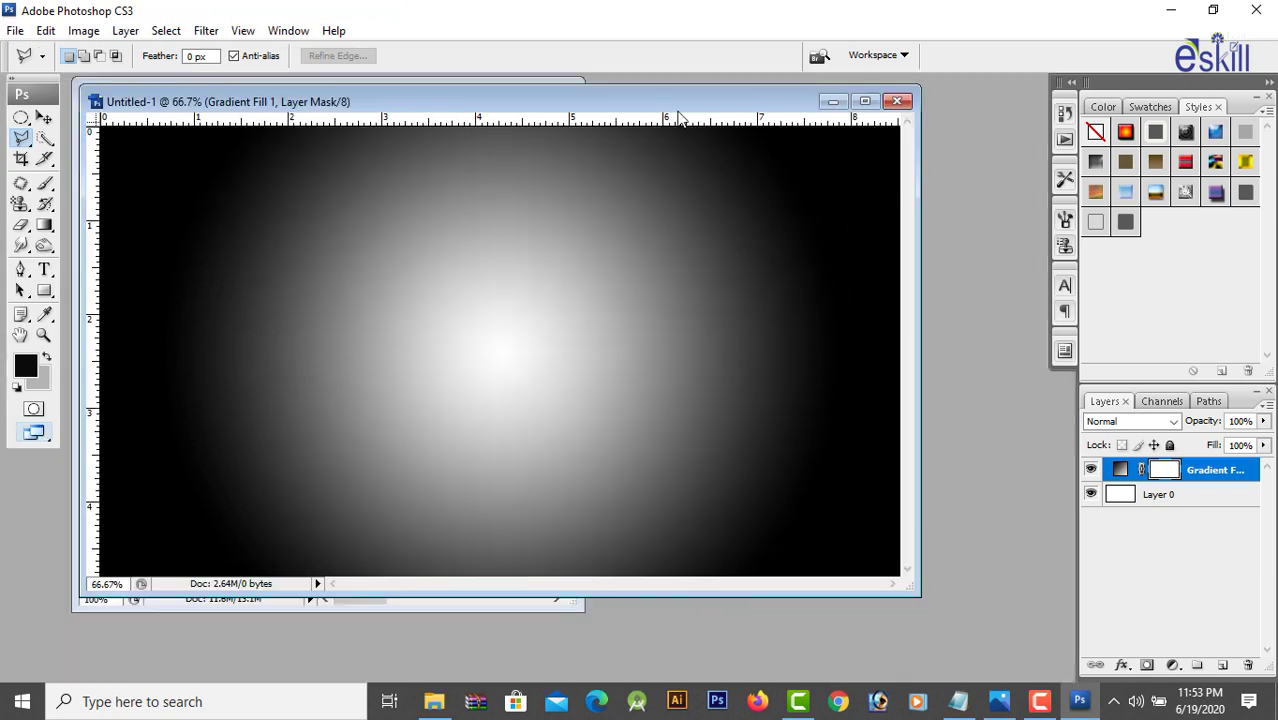
drag(656, 101, 986, 123)
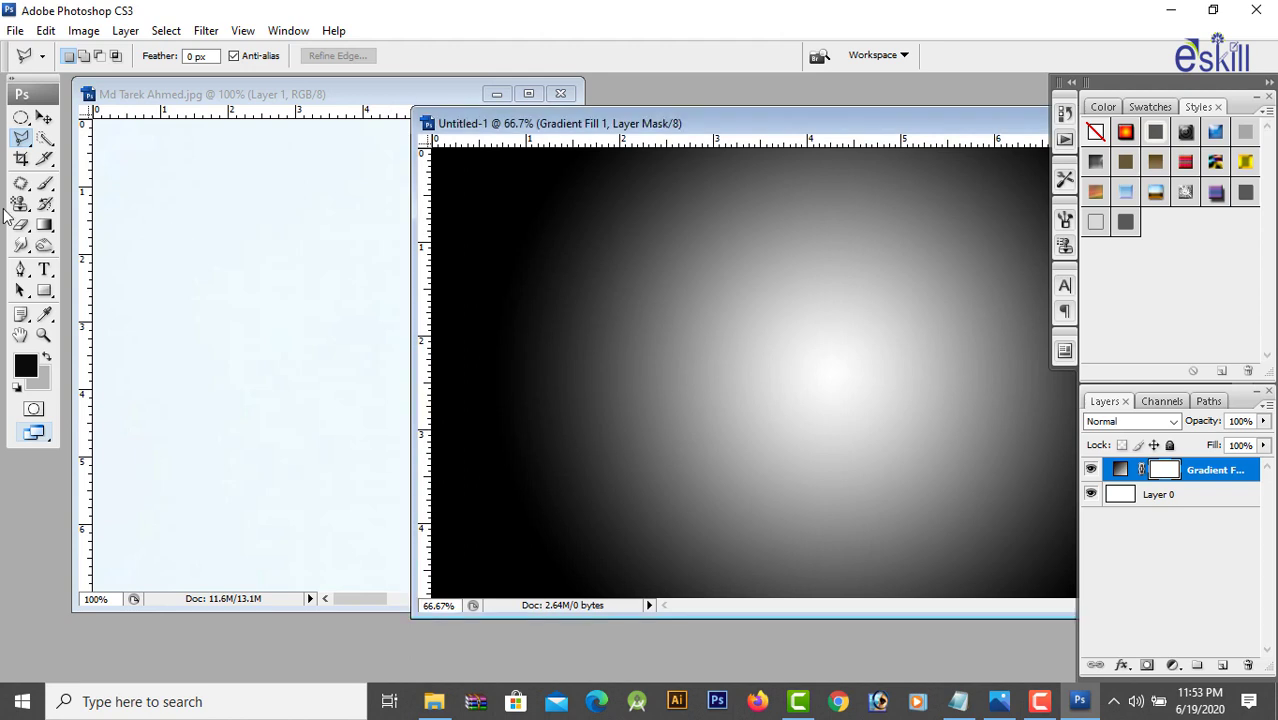
click(147, 91)
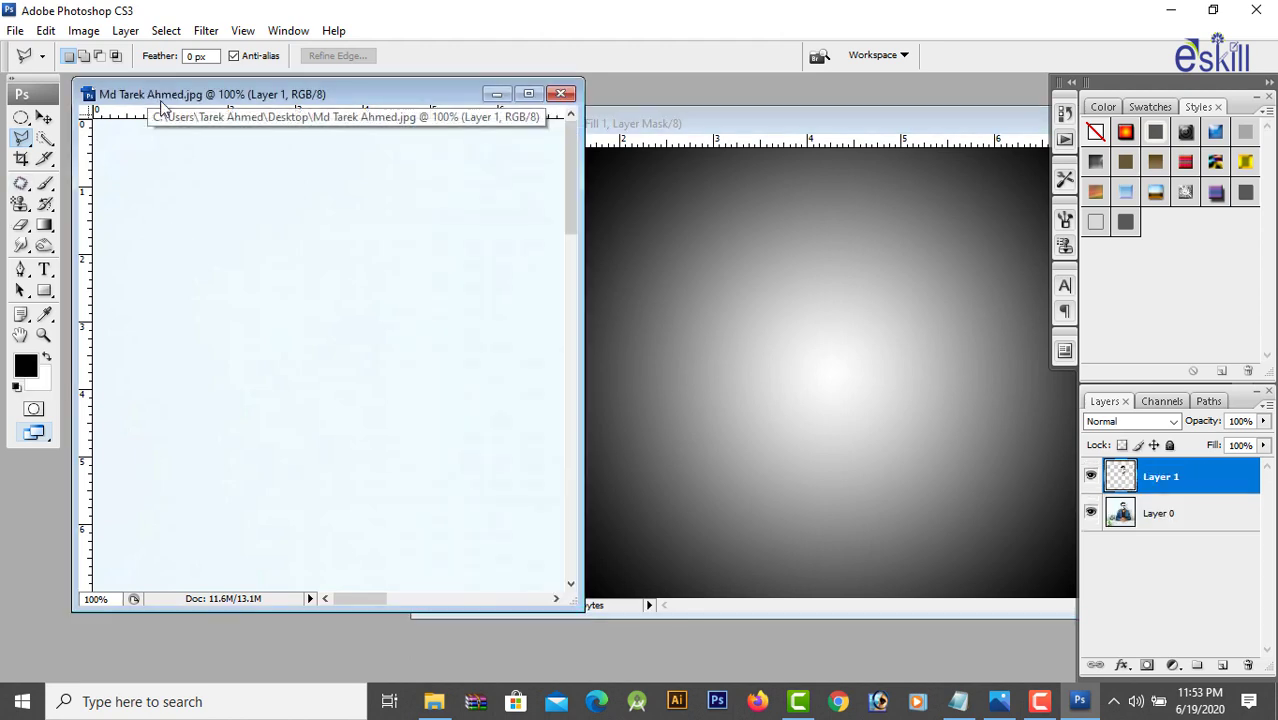
click(528, 93)
Zoom the portrait to 25%, float its window beside the gradient, and select the Move tool
key(ctrl+minus)
key(ctrl+minus)
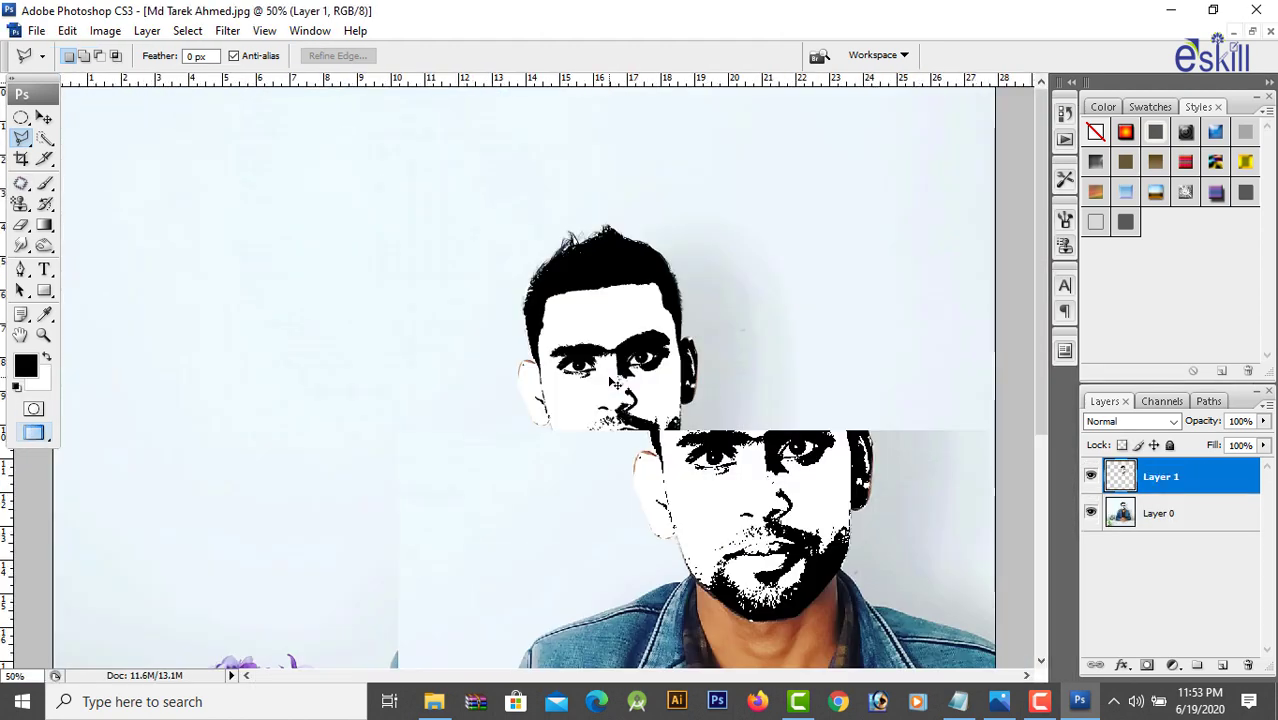
key(ctrl+minus)
key(ctrl+minus)
key(ctrl+minus)
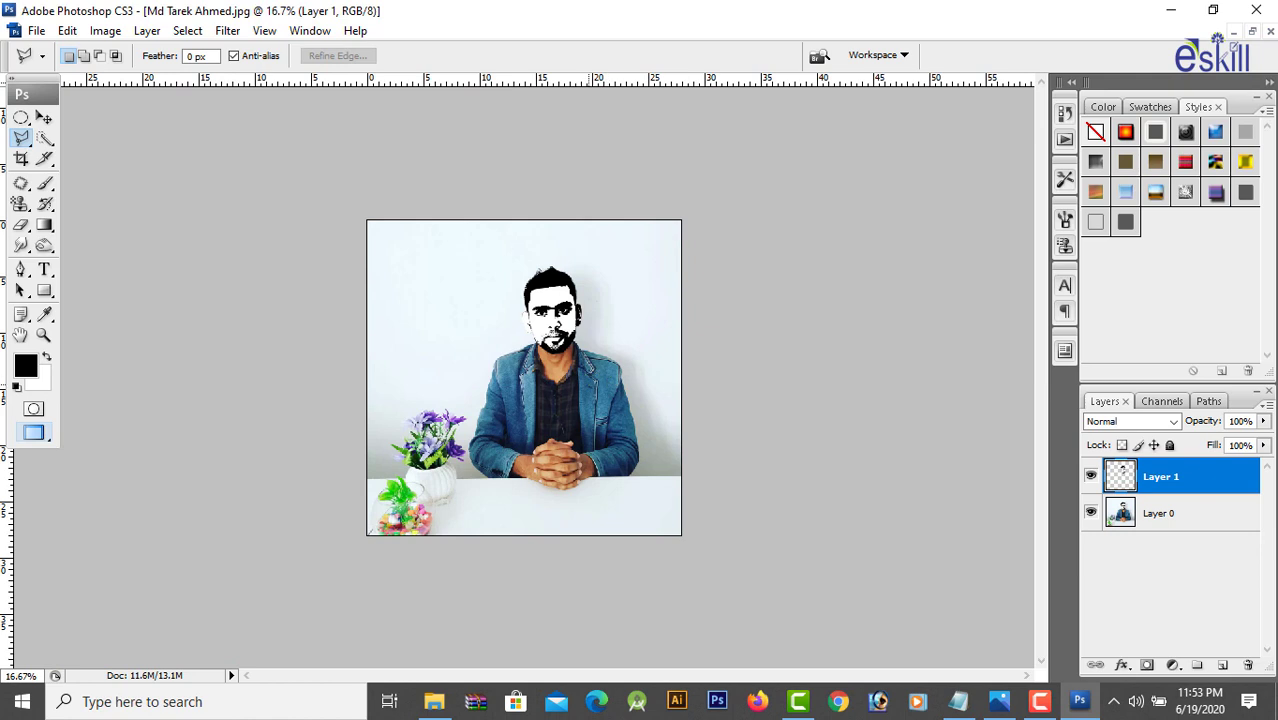
key(ctrl+plus)
right_click(587, 393)
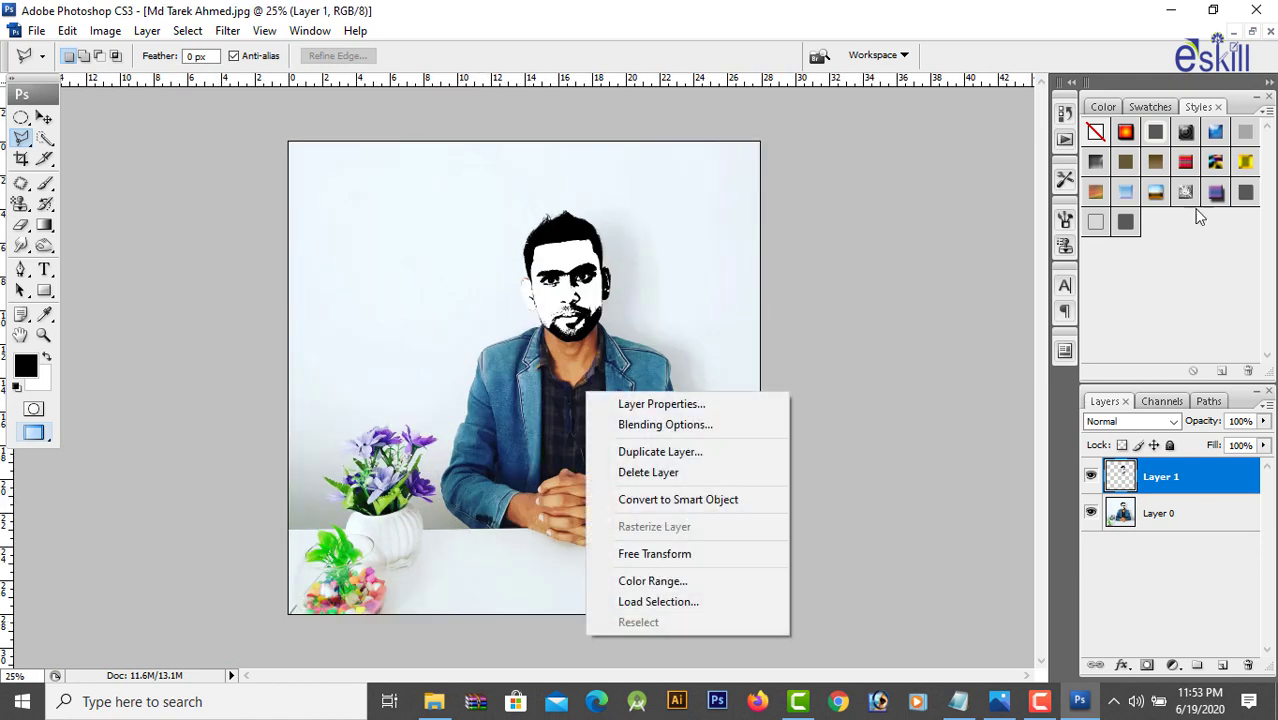
click(1193, 63)
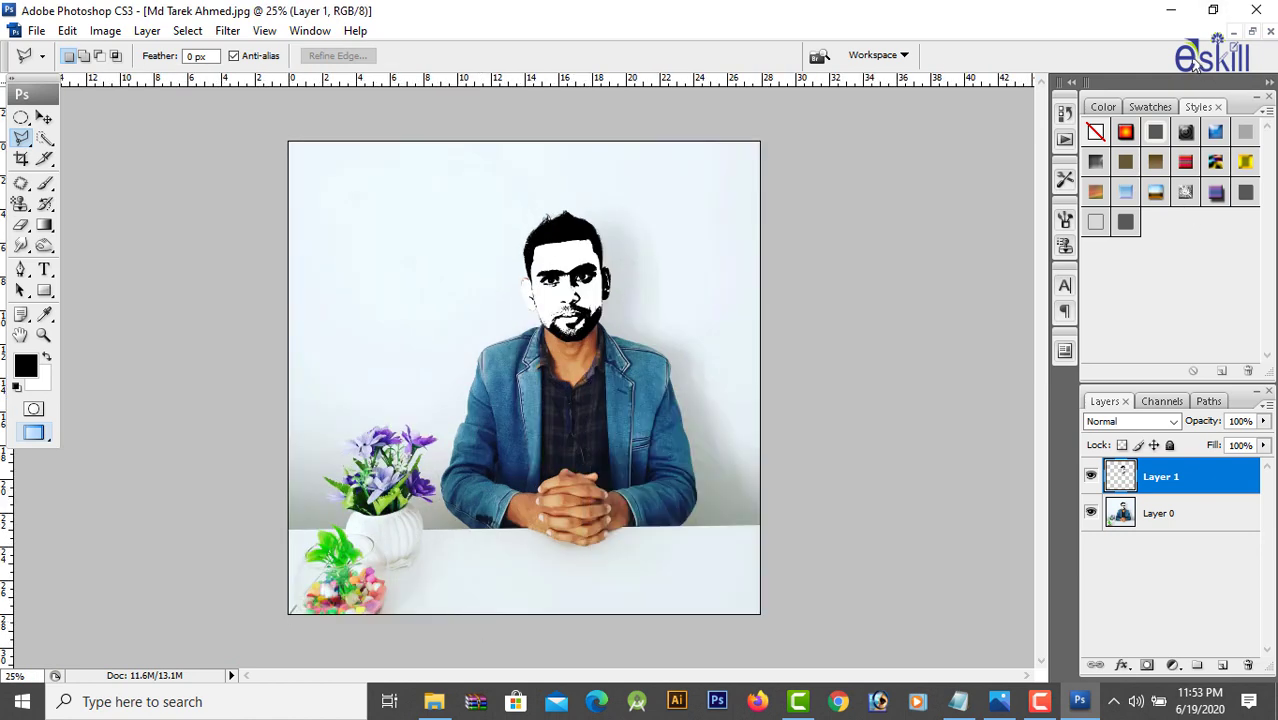
click(1252, 34)
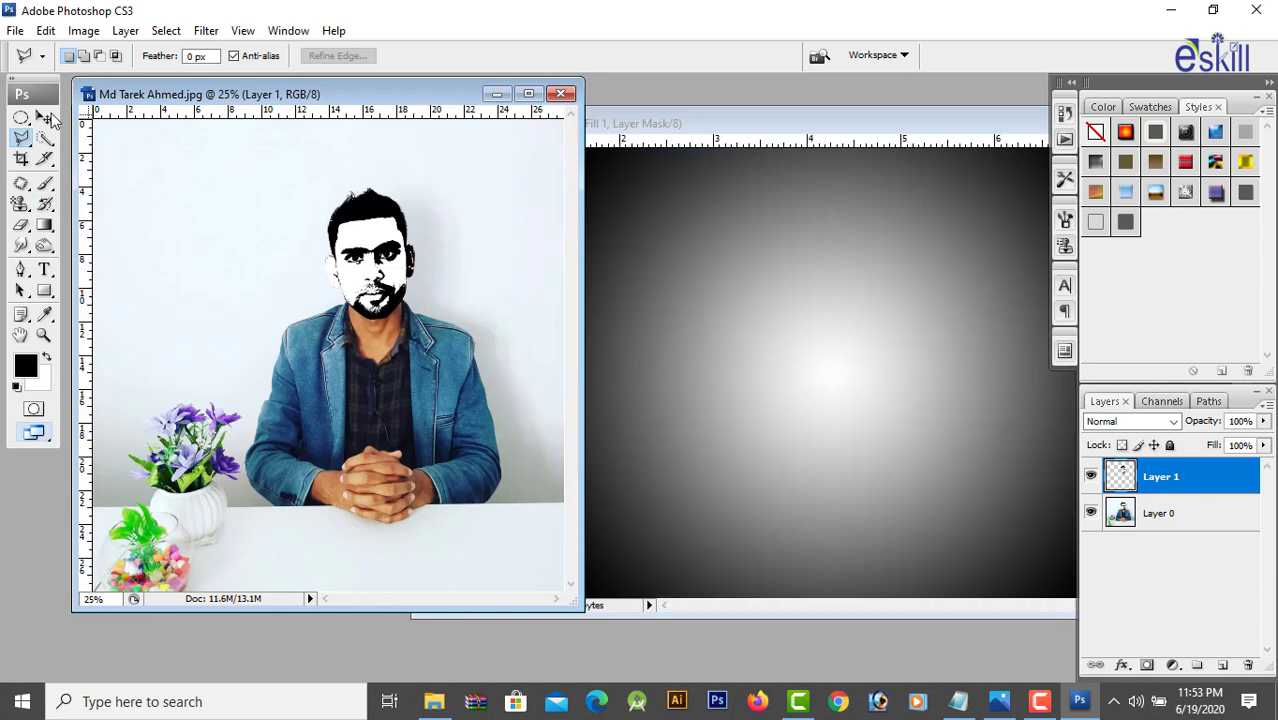
click(45, 118)
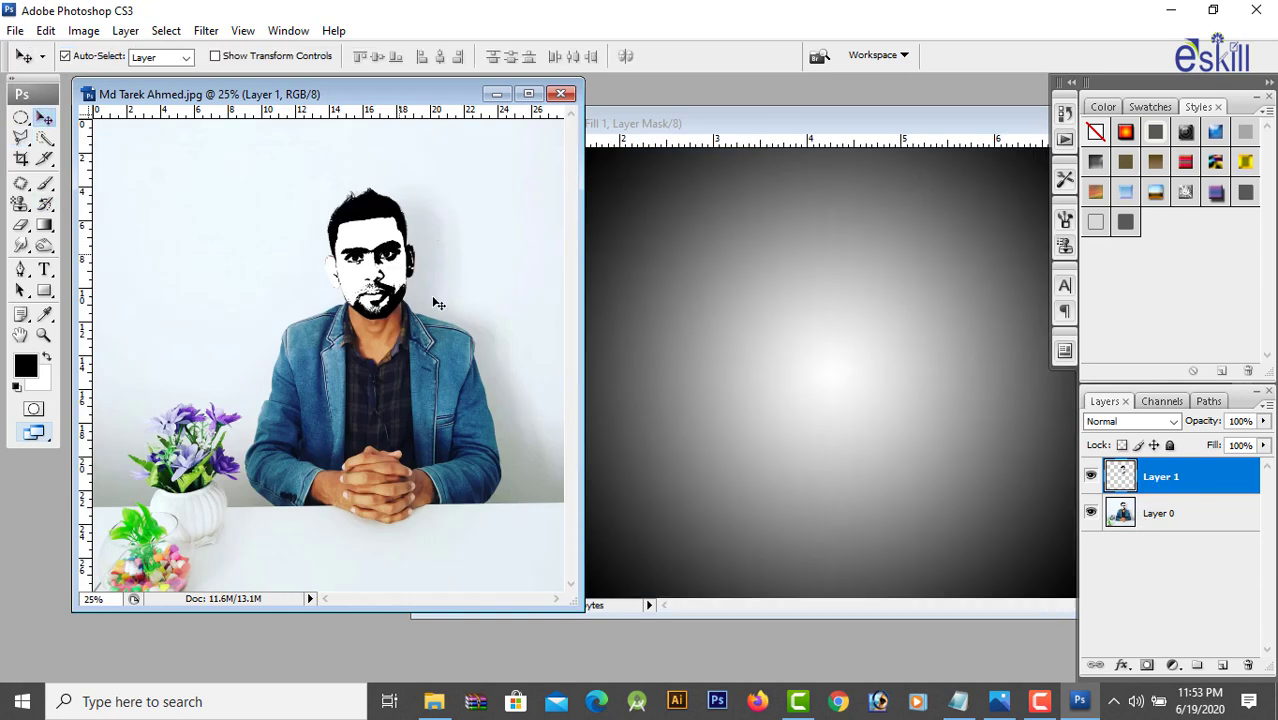
Hide Layer 0 and copy the stencil face into Untitled-1, centred on the bright glow
click(1091, 513)
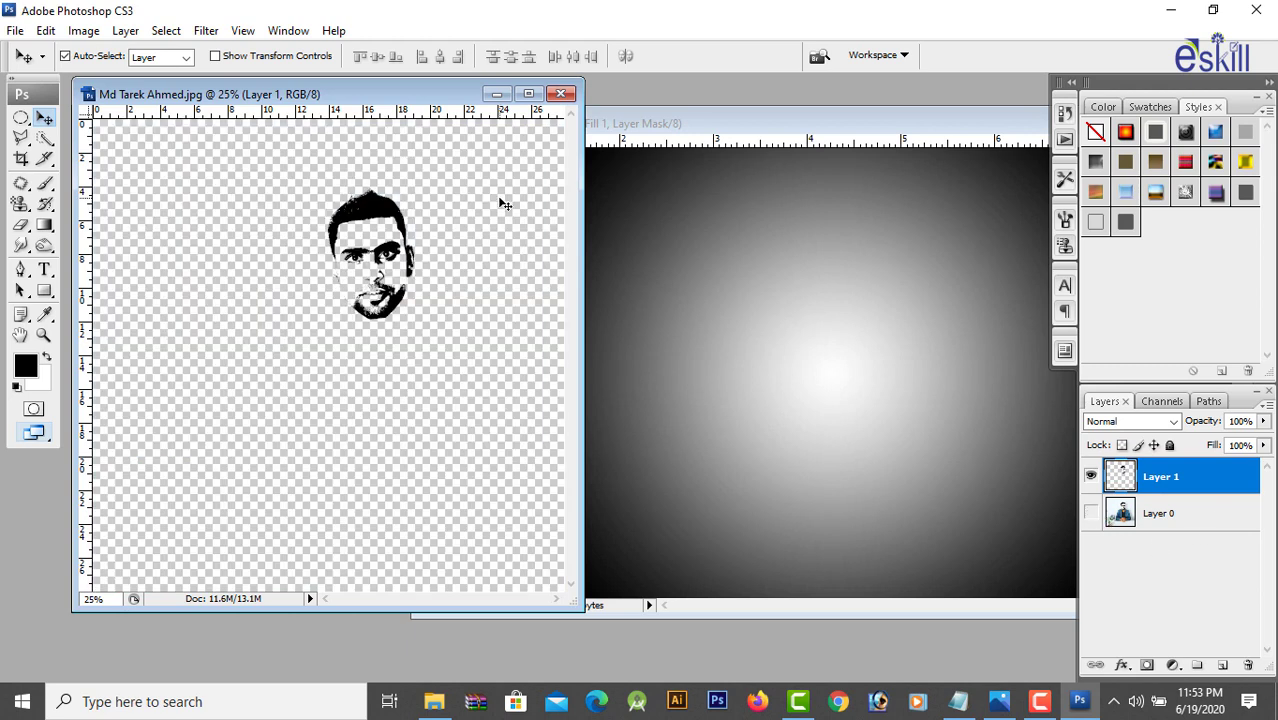
drag(378, 218, 862, 365)
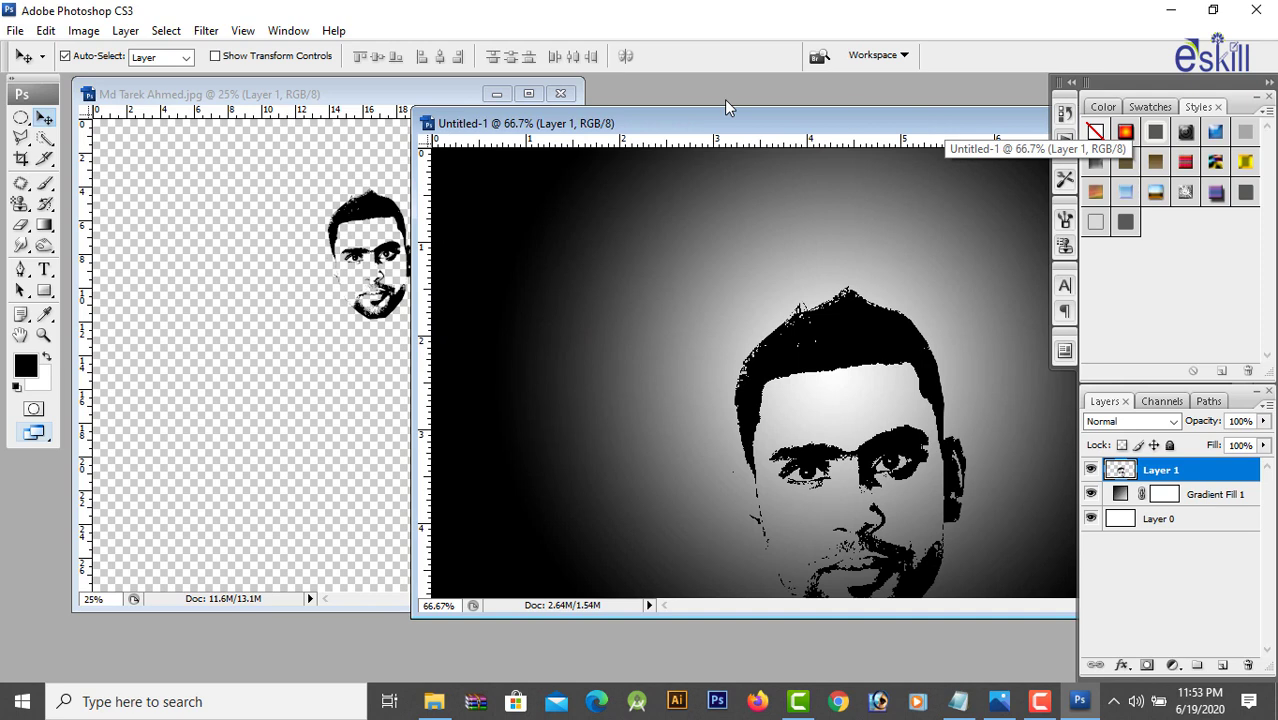
drag(724, 123, 408, 99)
click(879, 100)
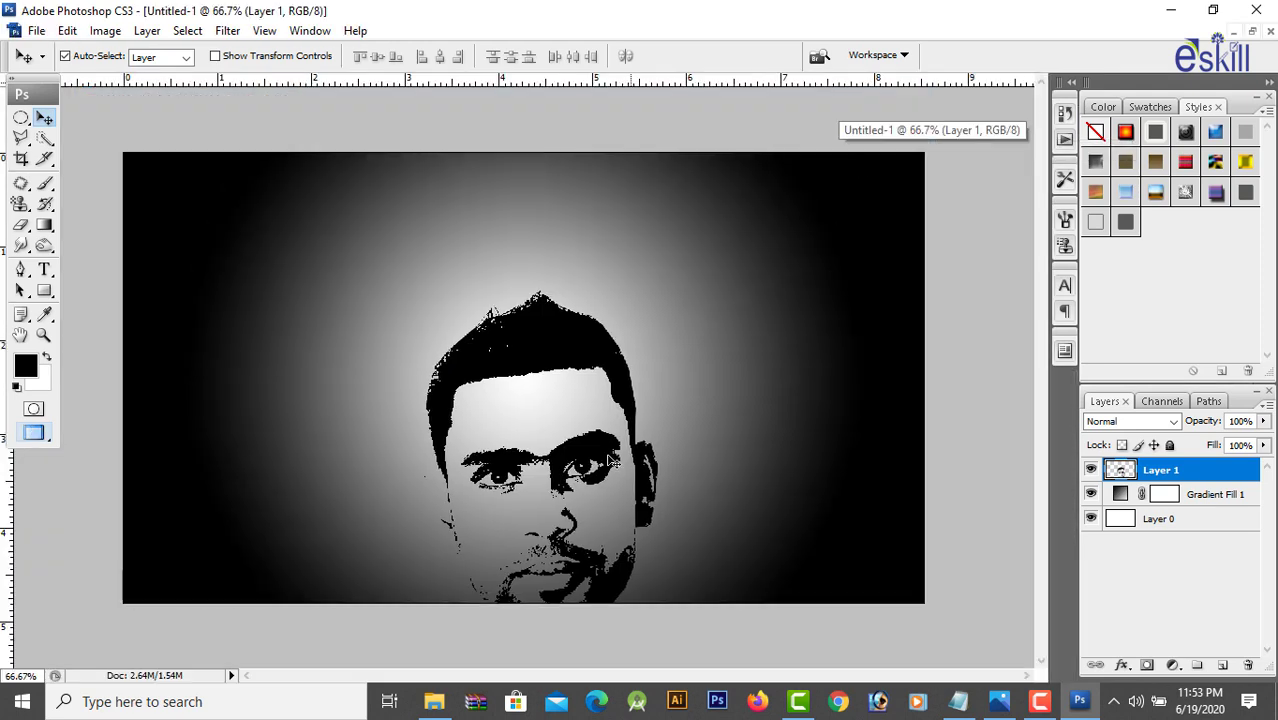
drag(527, 347, 507, 270)
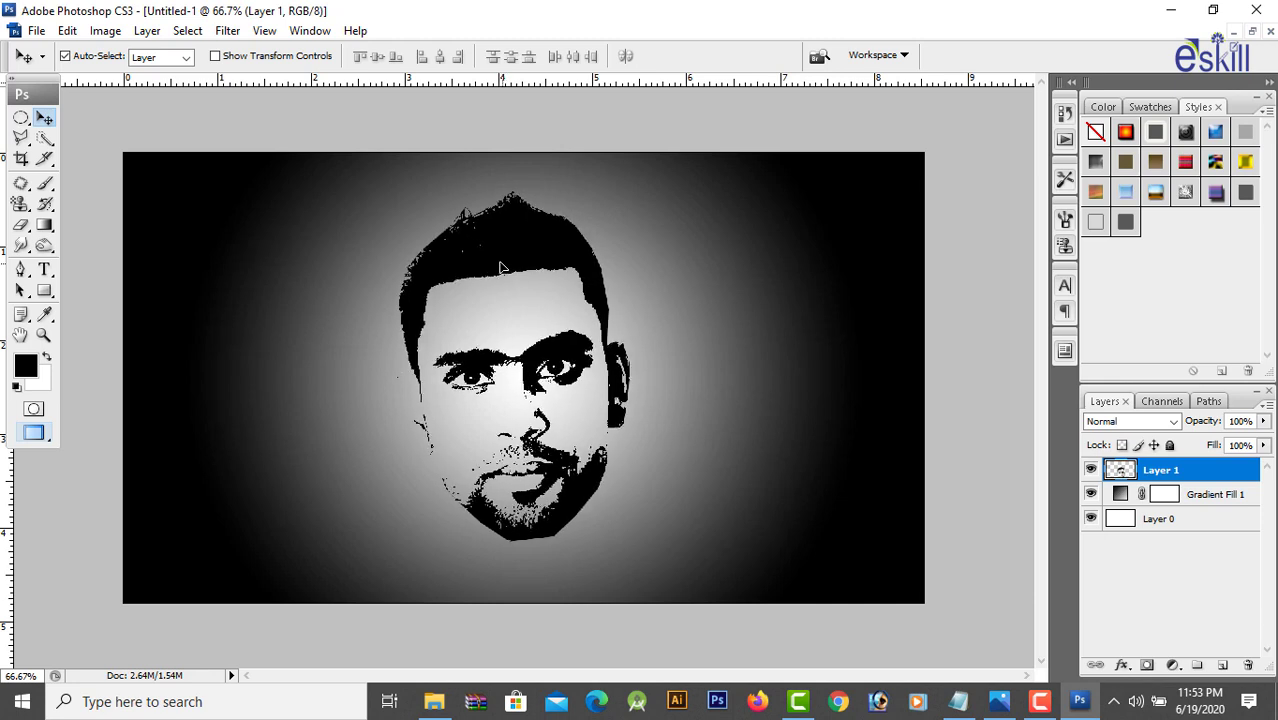
drag(507, 270, 501, 283)
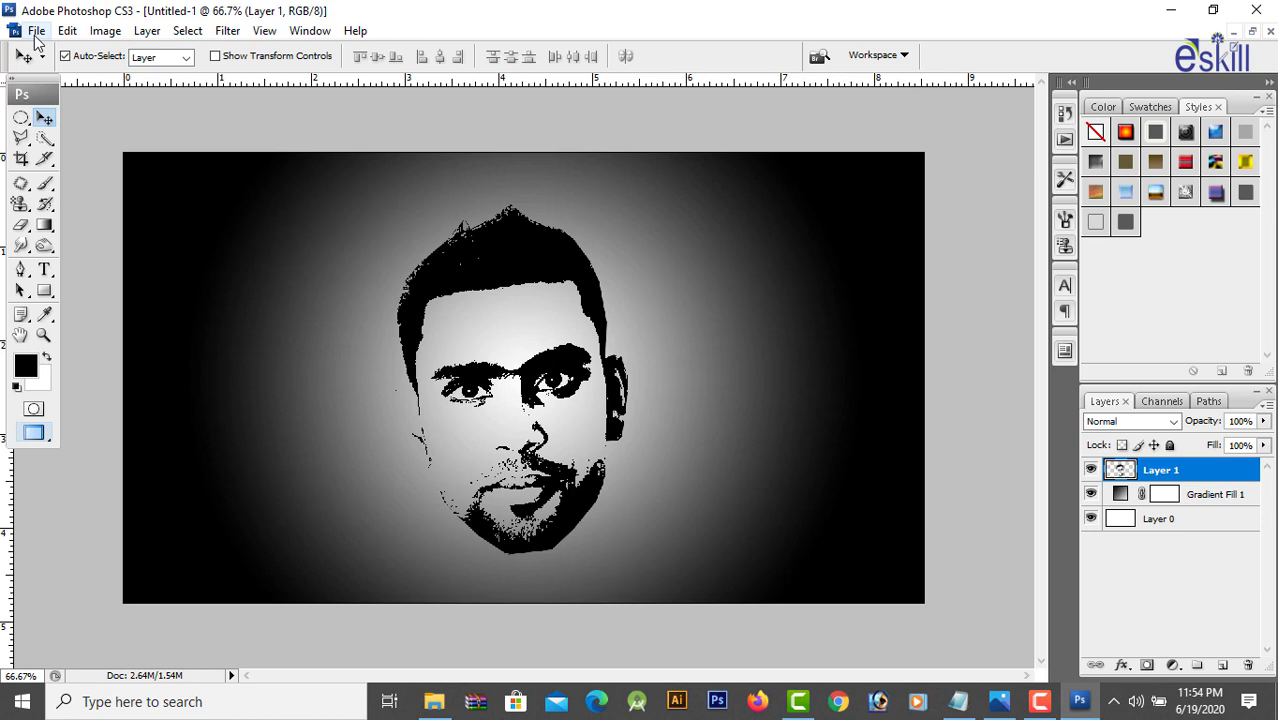
Open galaxy-wallpapers-10.jpg from the Desktop as a floating window beside Untitled-1
click(36, 31)
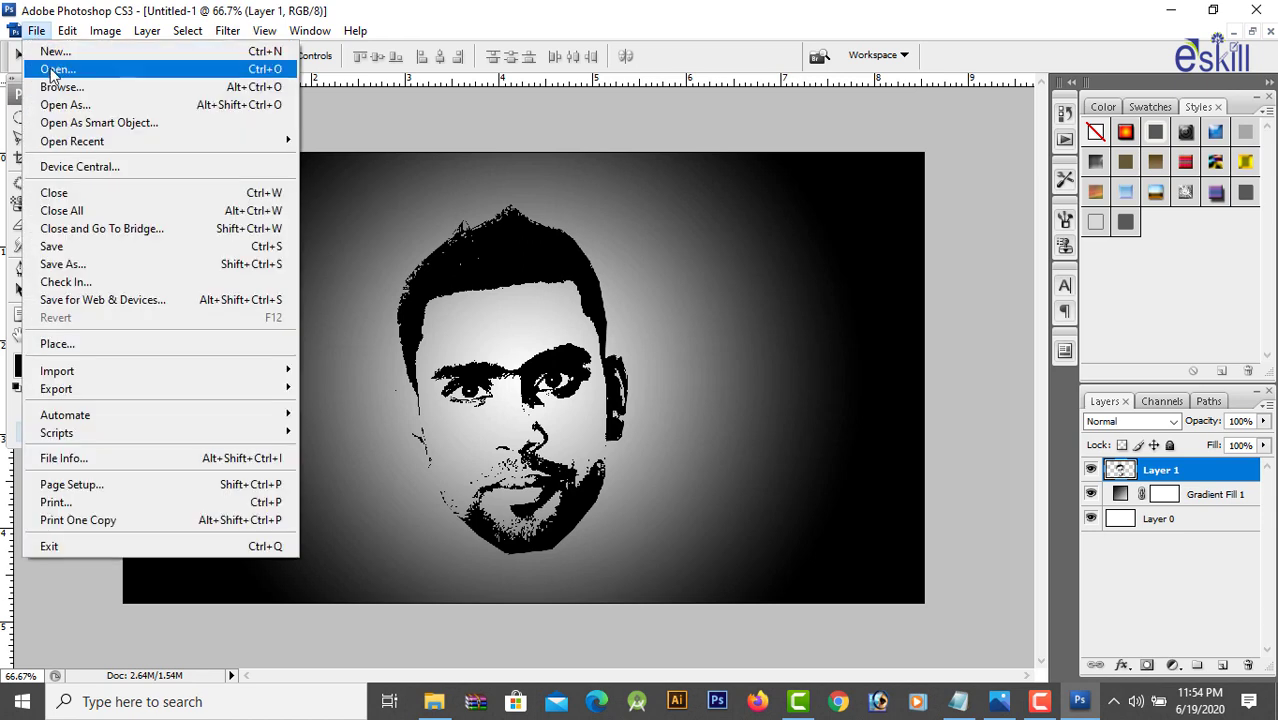
click(45, 69)
scroll(460, 232, down, 1)
scroll(460, 232, down, 2)
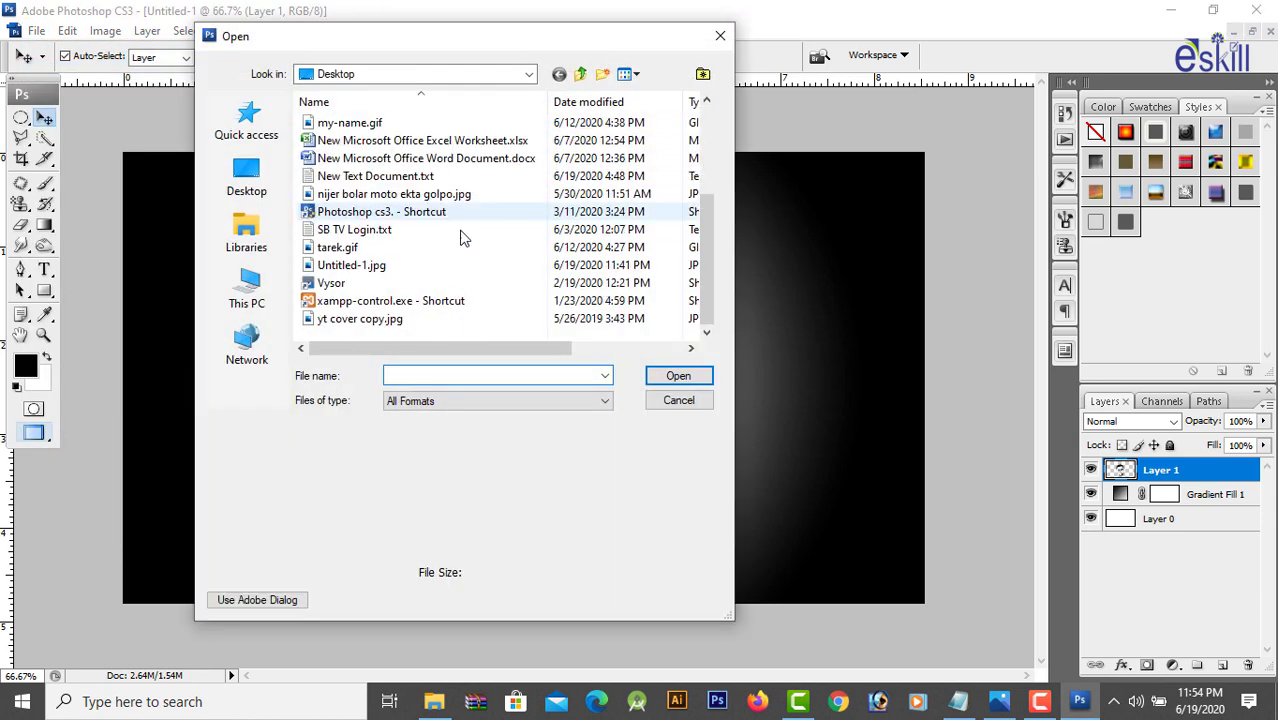
click(252, 182)
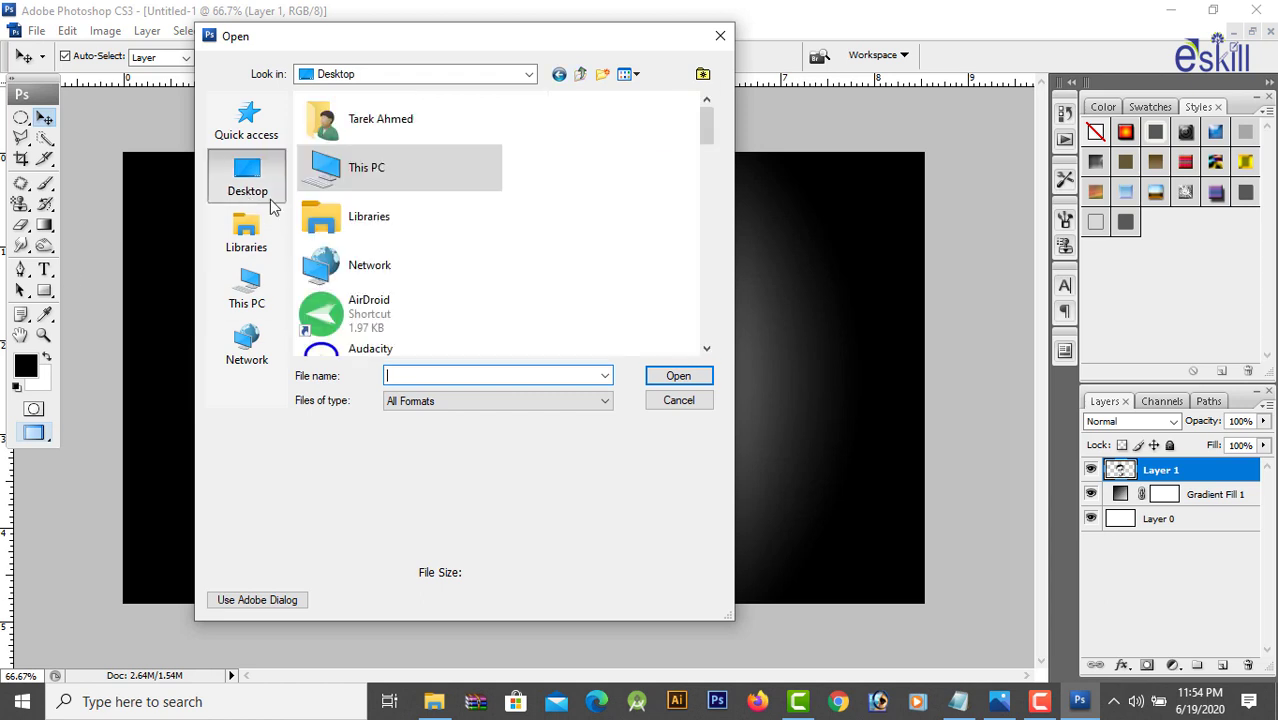
scroll(483, 225, down, 3)
scroll(485, 240, down, 5)
scroll(490, 262, up, 3)
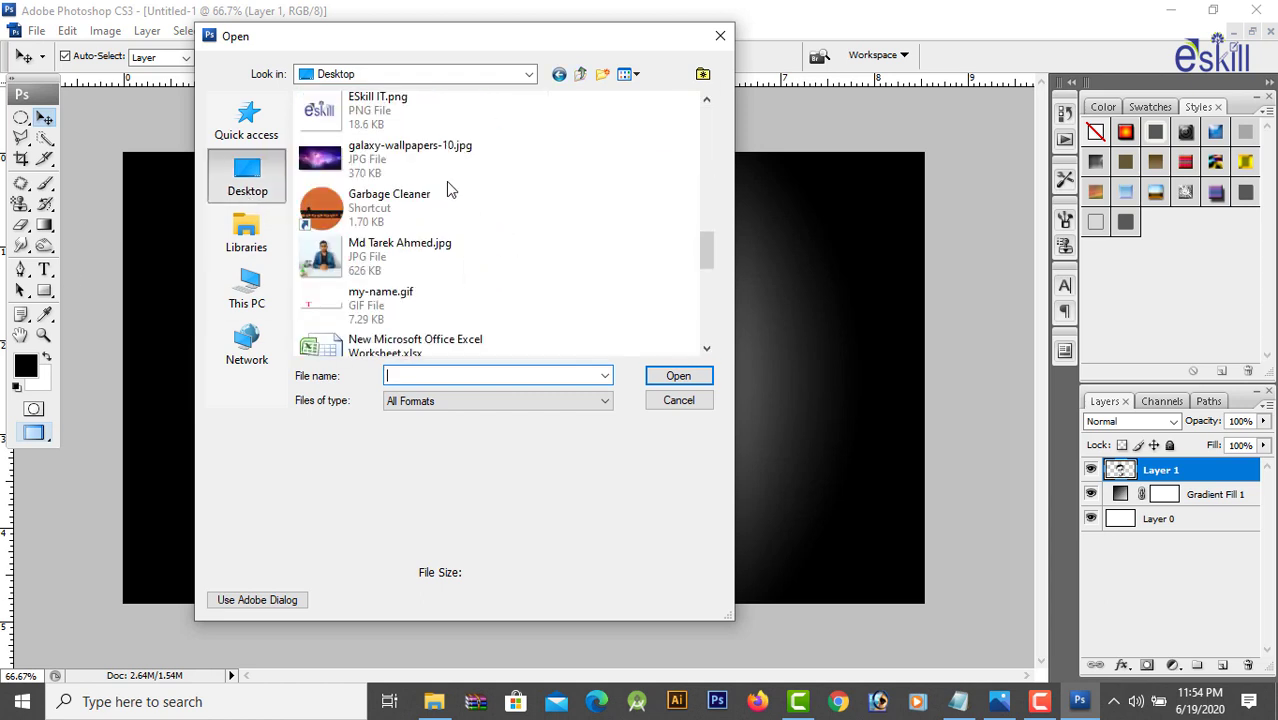
click(420, 170)
click(665, 380)
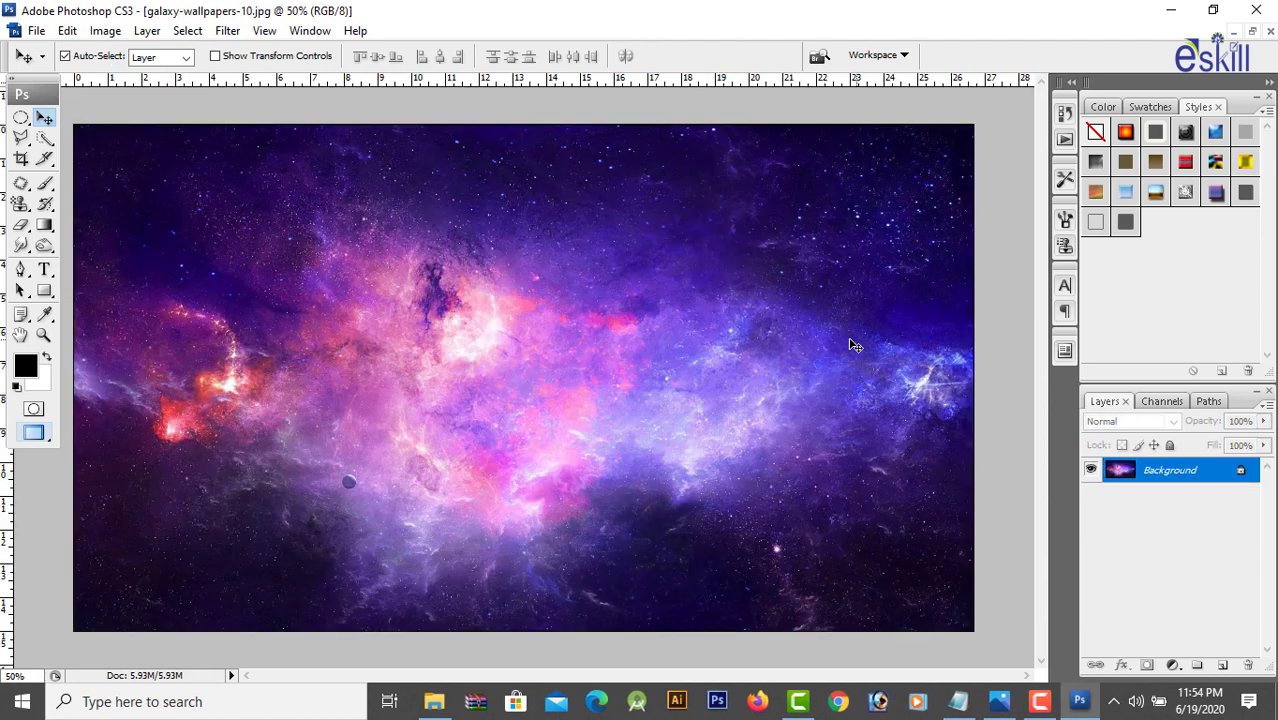
click(1252, 31)
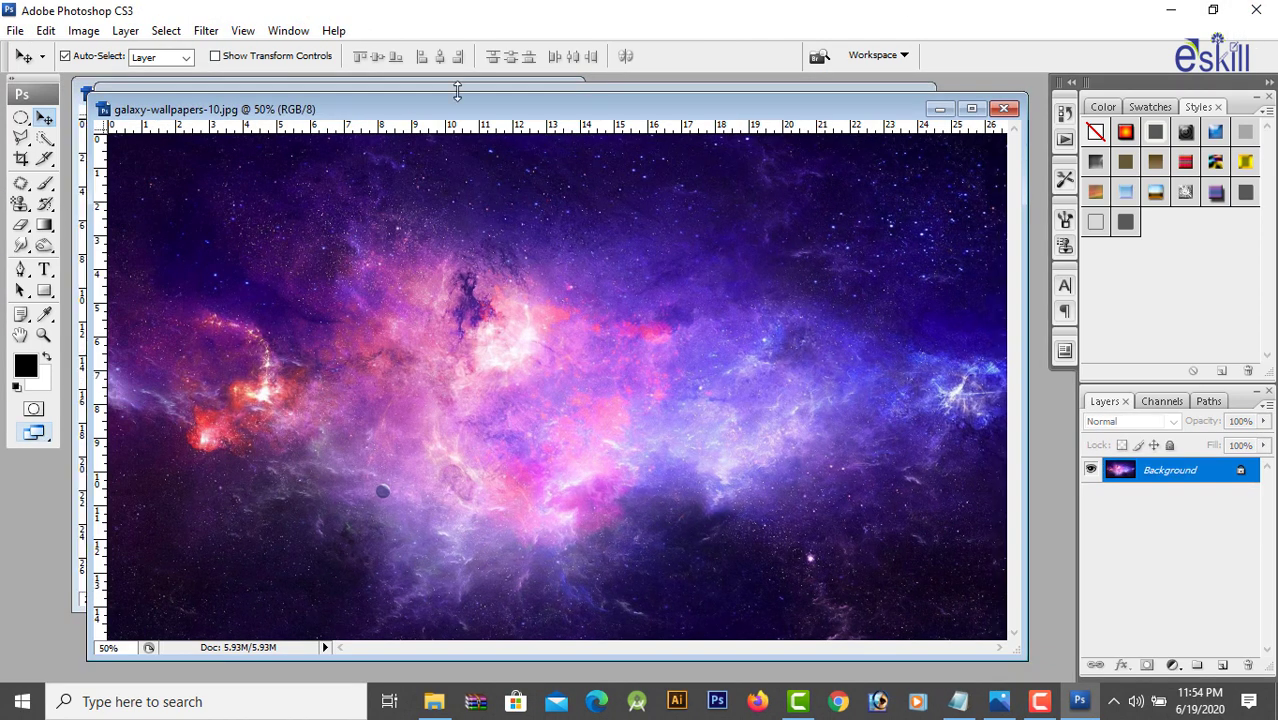
drag(453, 110, 323, 390)
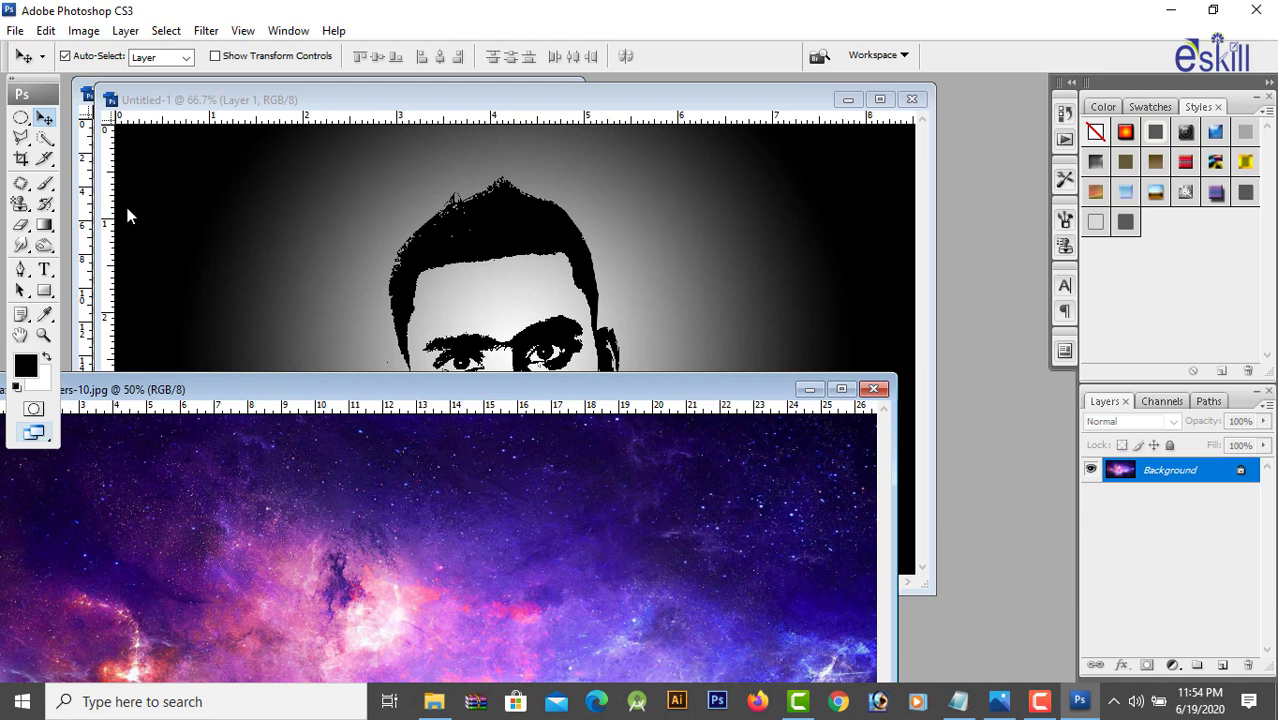
Copy the galaxy into Untitled-1 as Layer 2, scaled to 47.1% × 58.1% over the face
drag(204, 510, 249, 271)
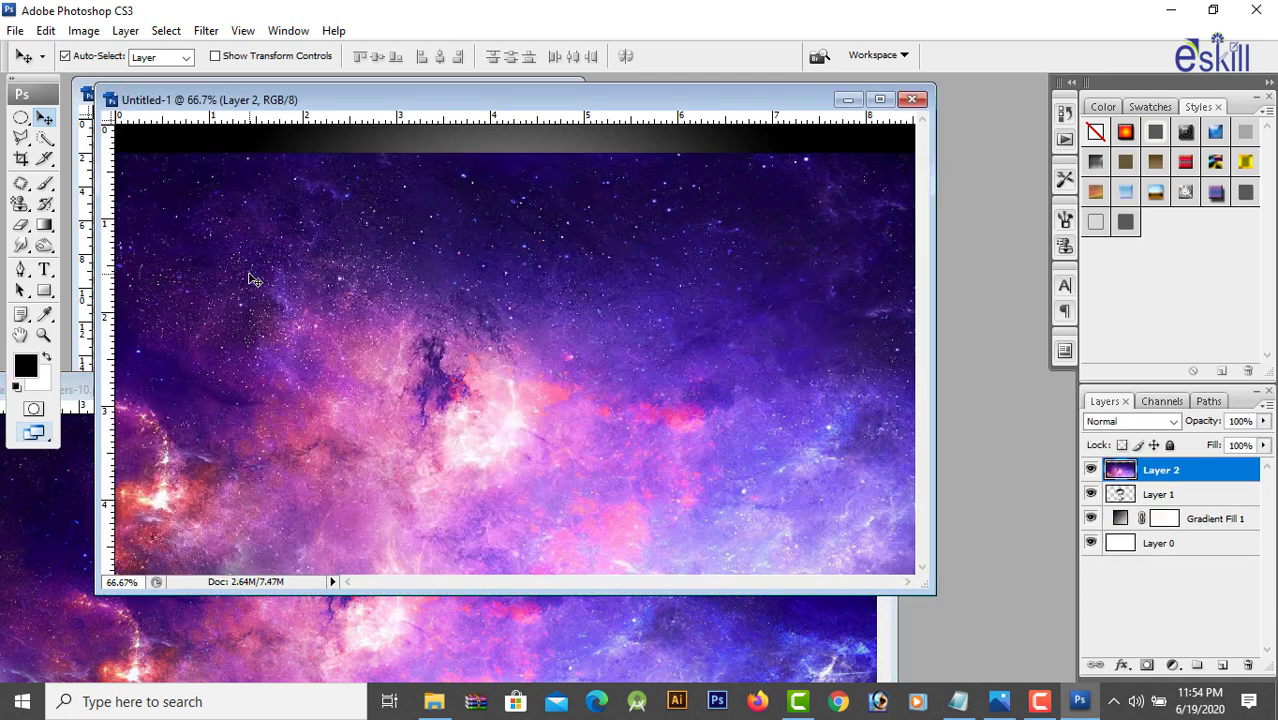
click(879, 99)
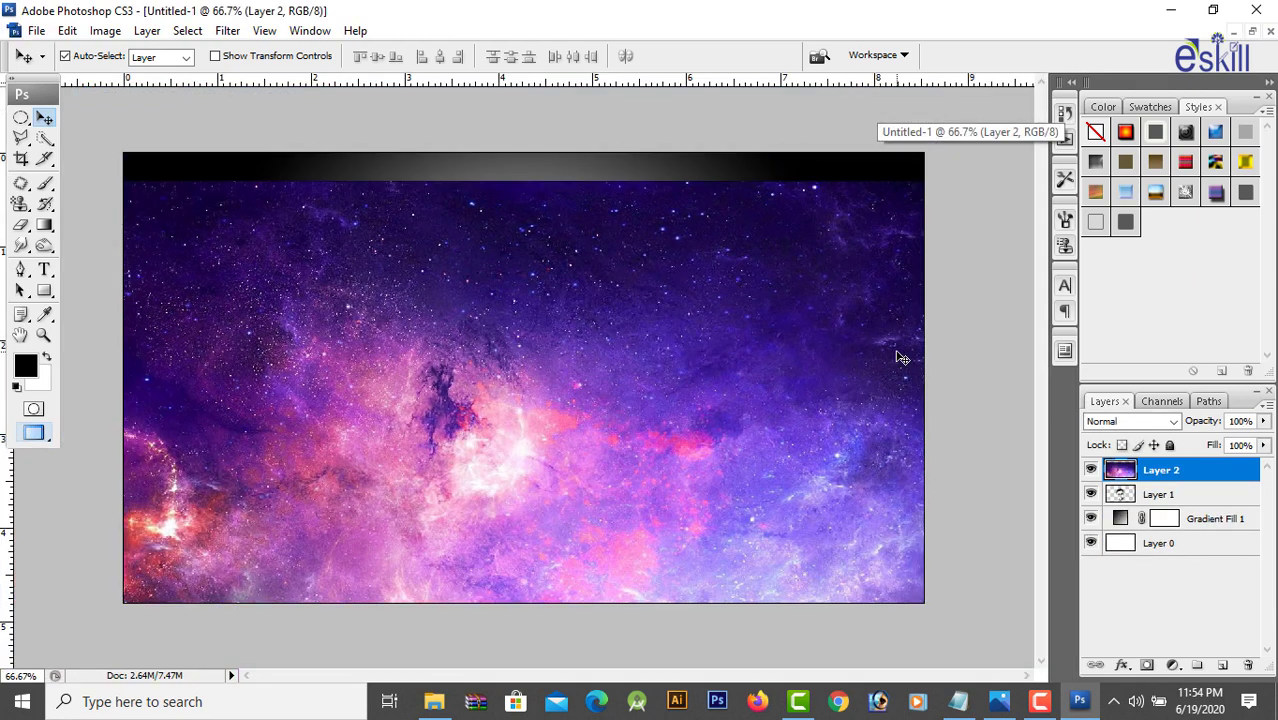
key(ctrl+t)
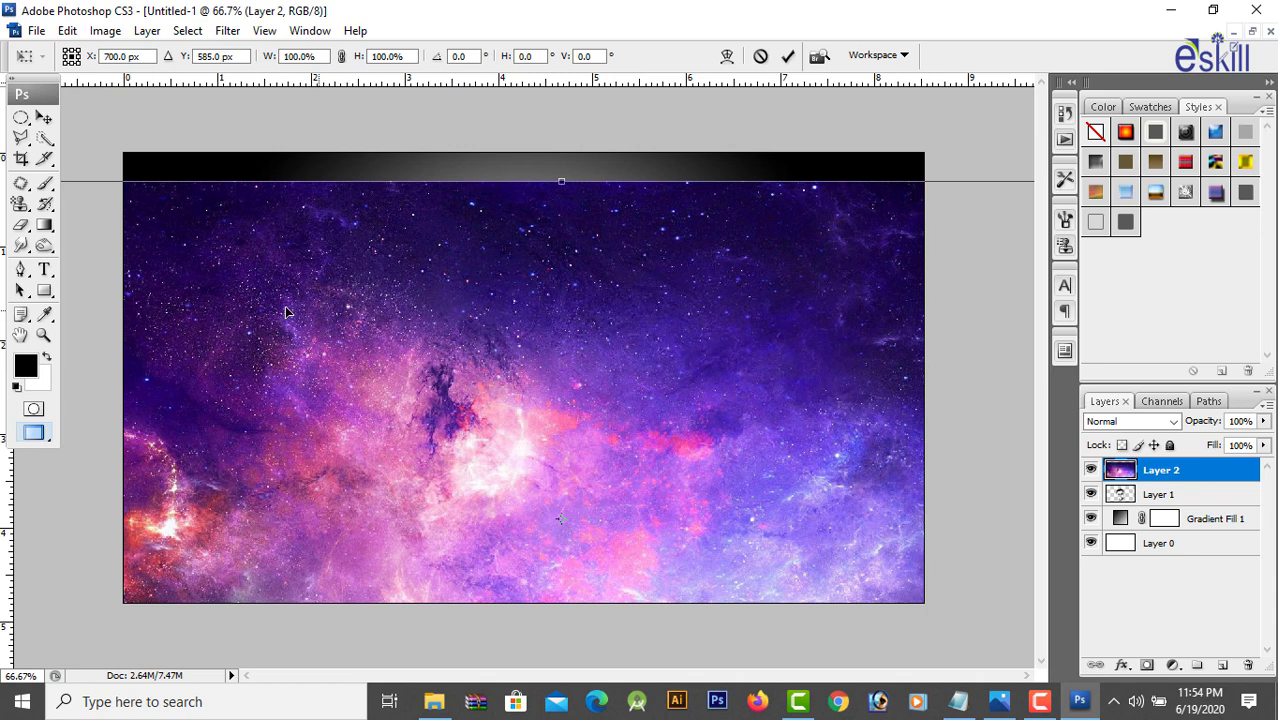
drag(286, 312, 501, 286)
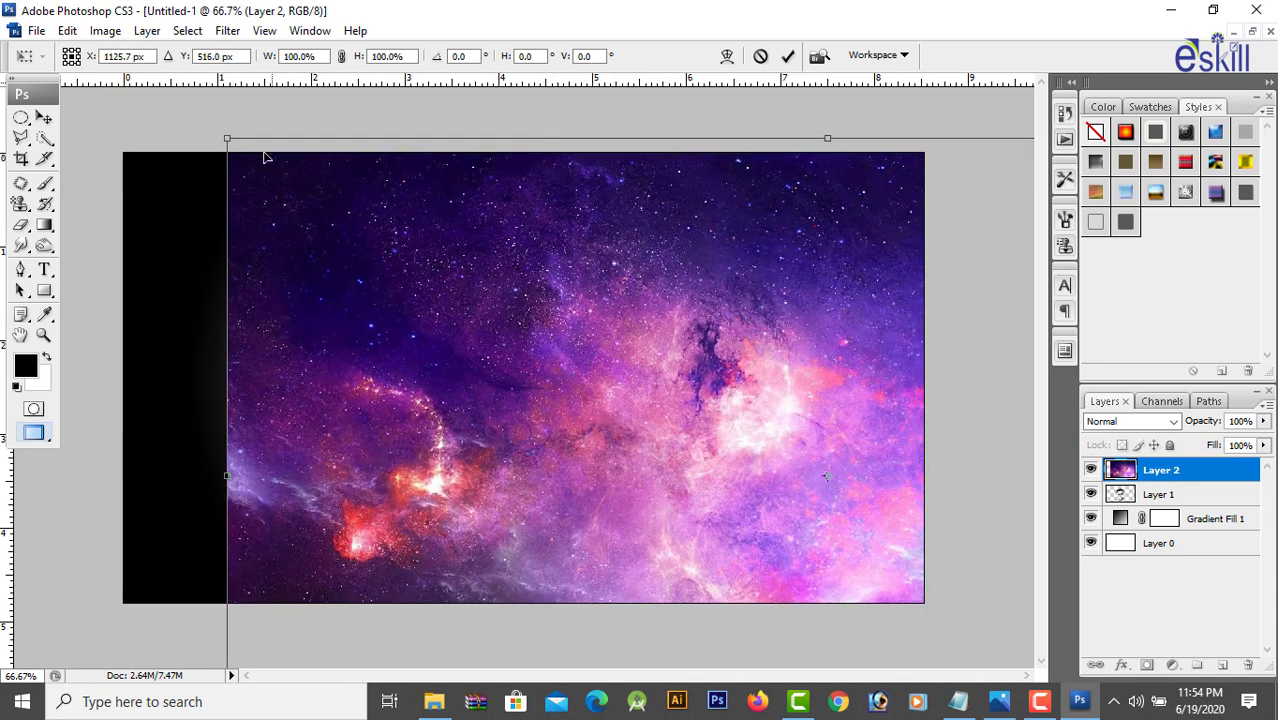
drag(224, 139, 538, 314)
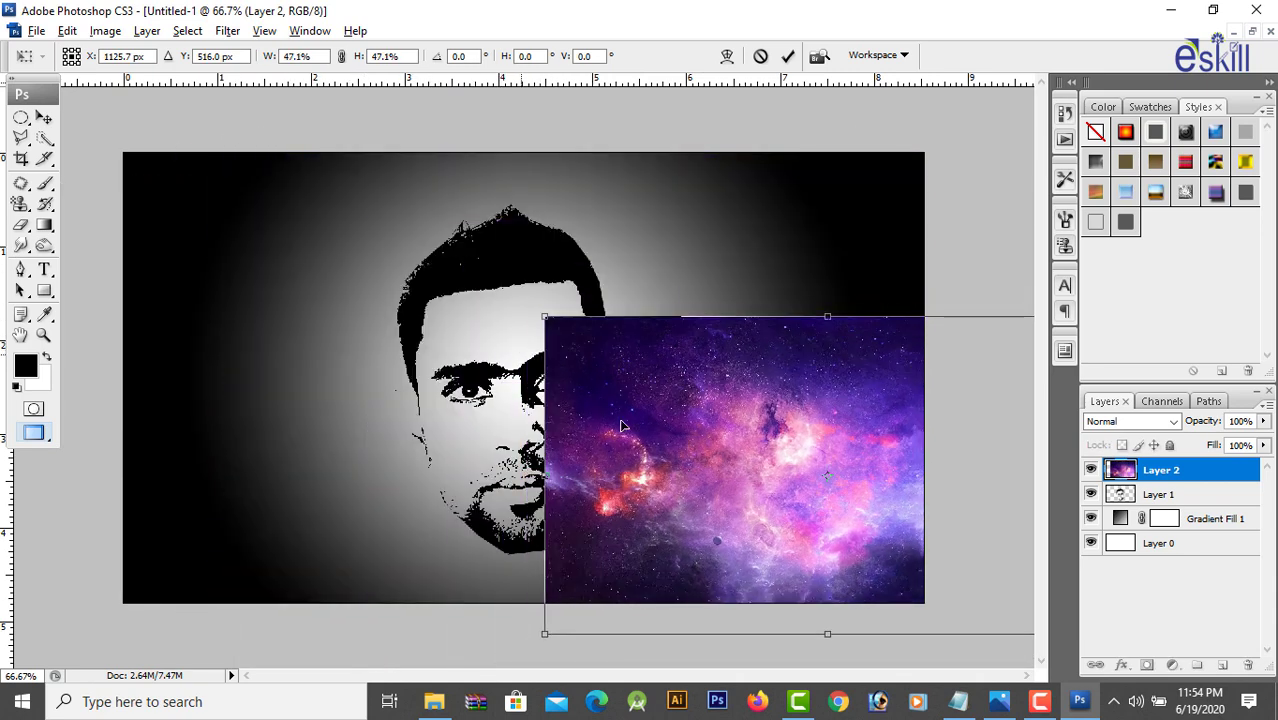
mouse_move(563, 419)
mouse_down()
mouse_move(414, 274)
mouse_move(380, 411)
mouse_move(317, 357)
mouse_up()
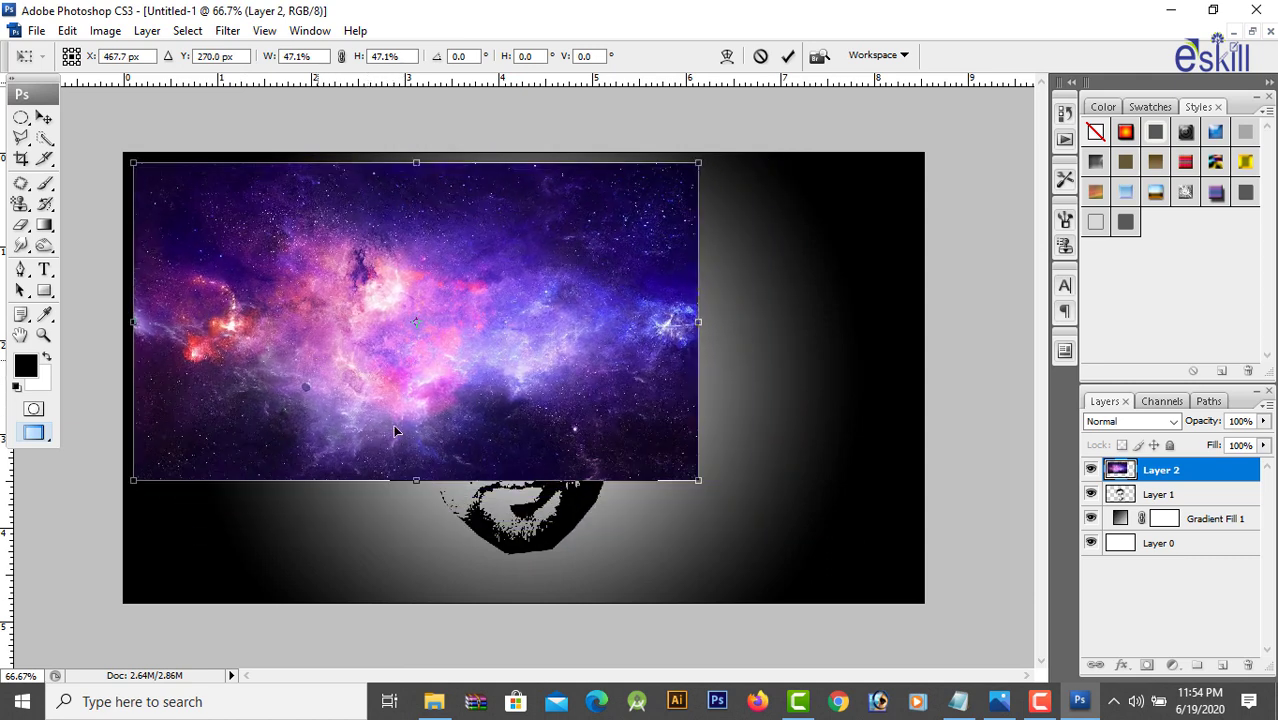
drag(415, 483, 428, 556)
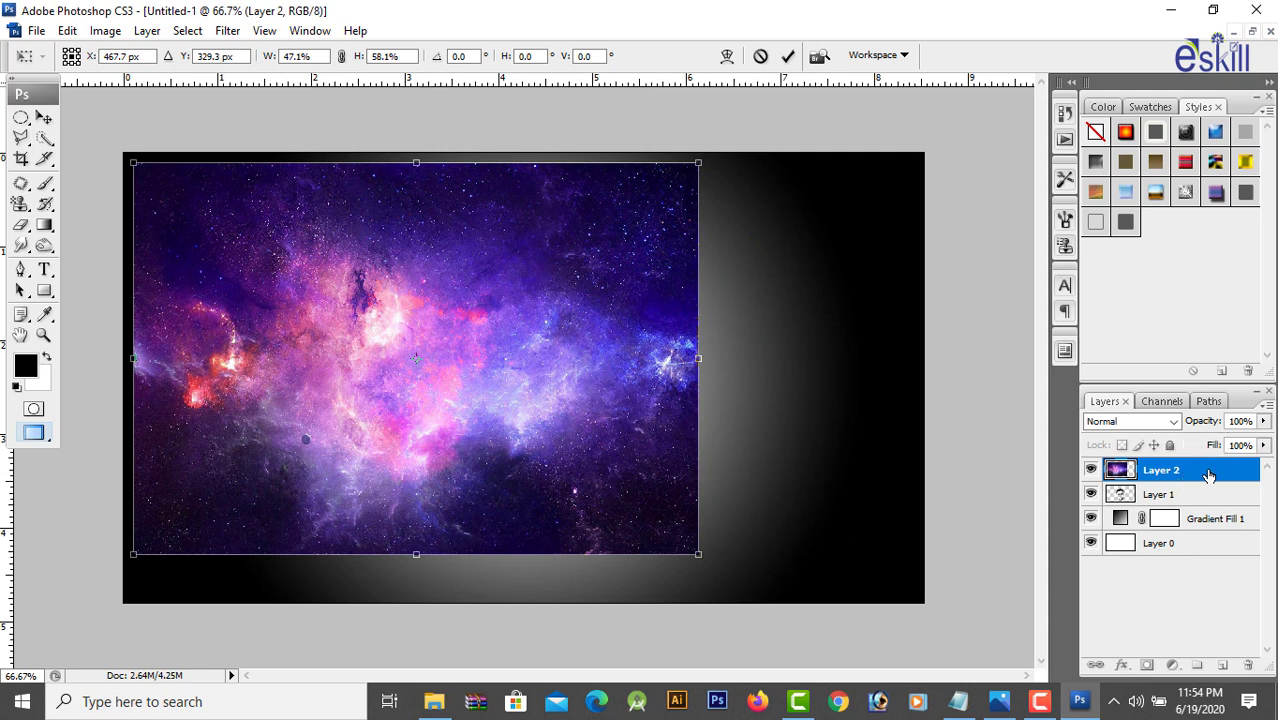
key(Return)
Clip the galaxy layer to the face, then shrink the face layer to 63.4%
right_click(1191, 470)
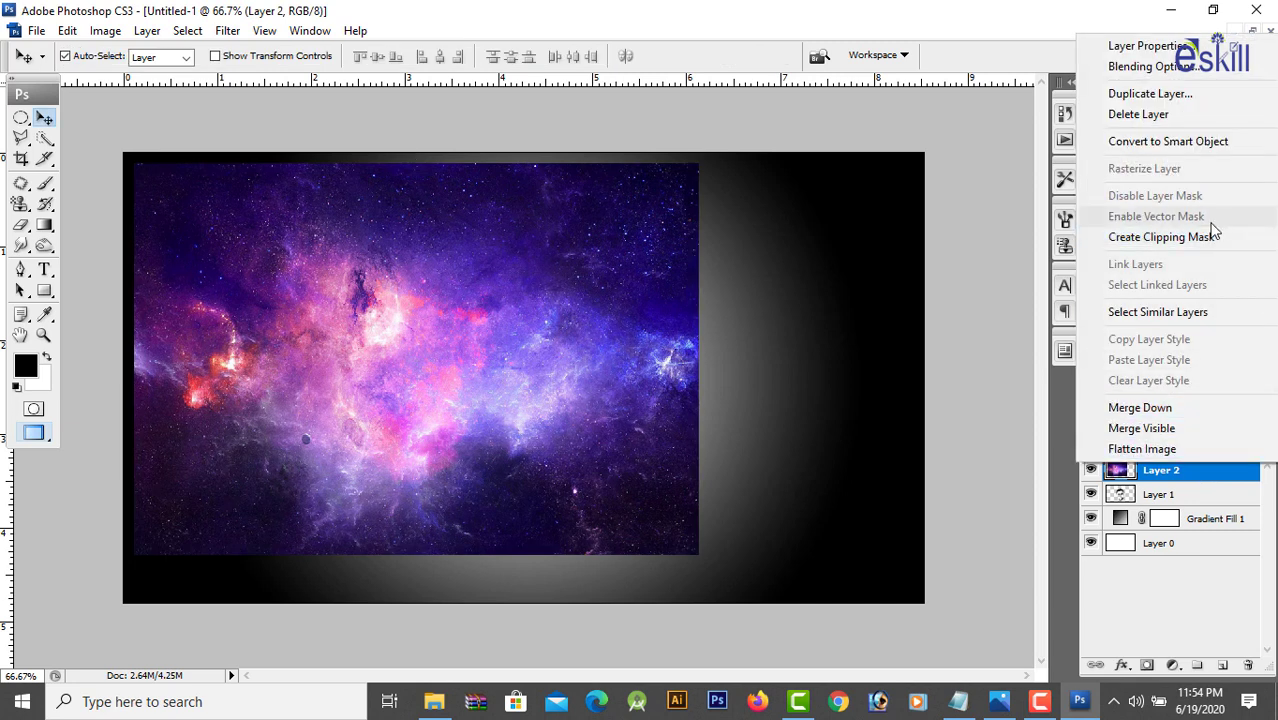
click(1172, 240)
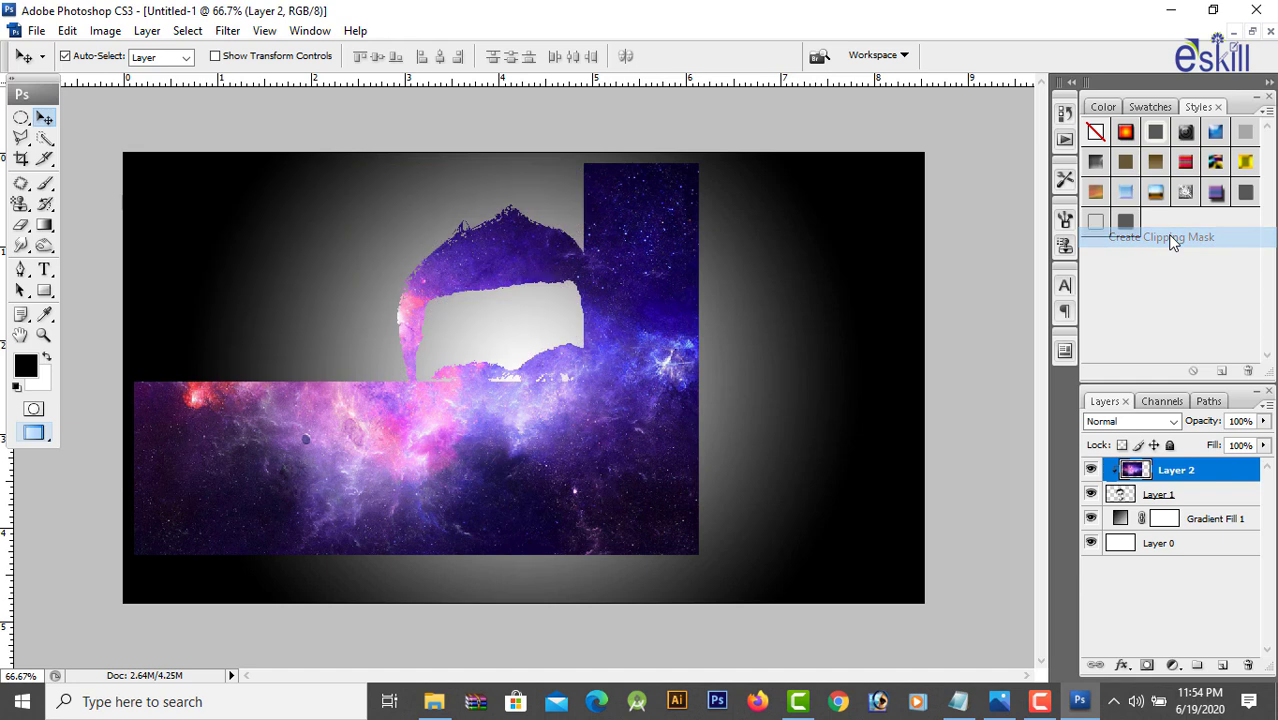
click(1151, 495)
key(ctrl+t)
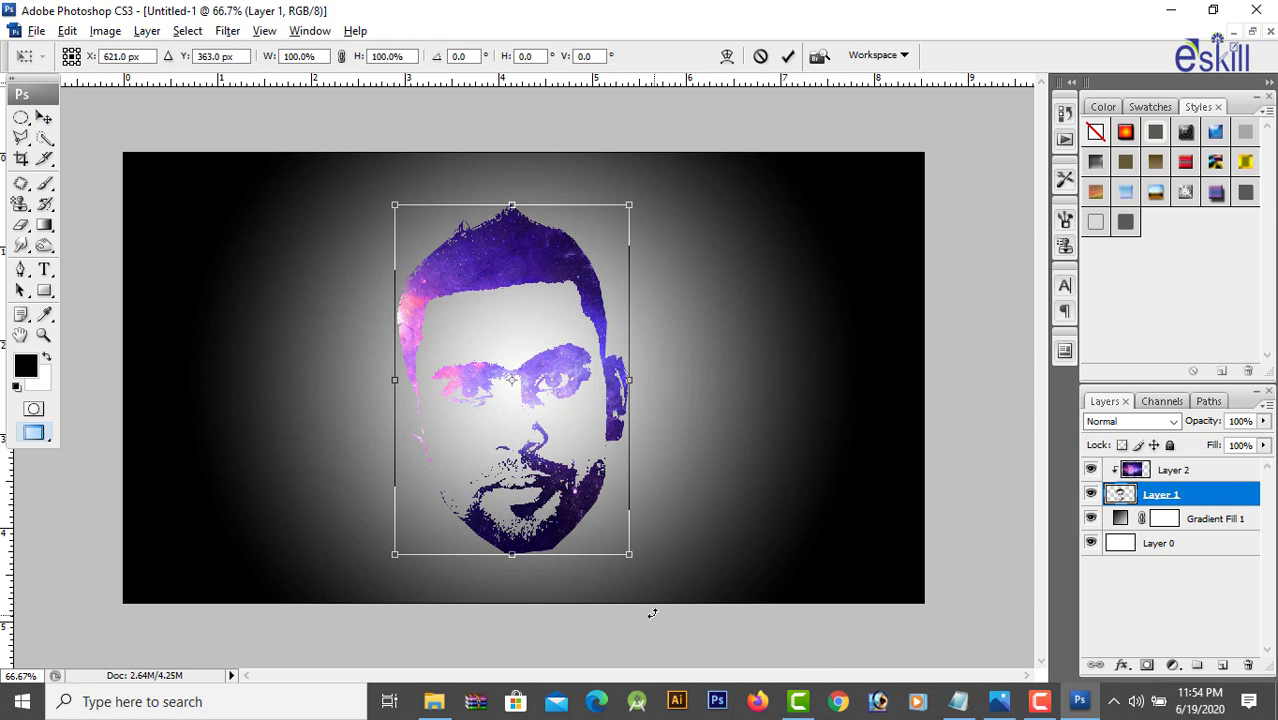
drag(627, 556, 586, 490)
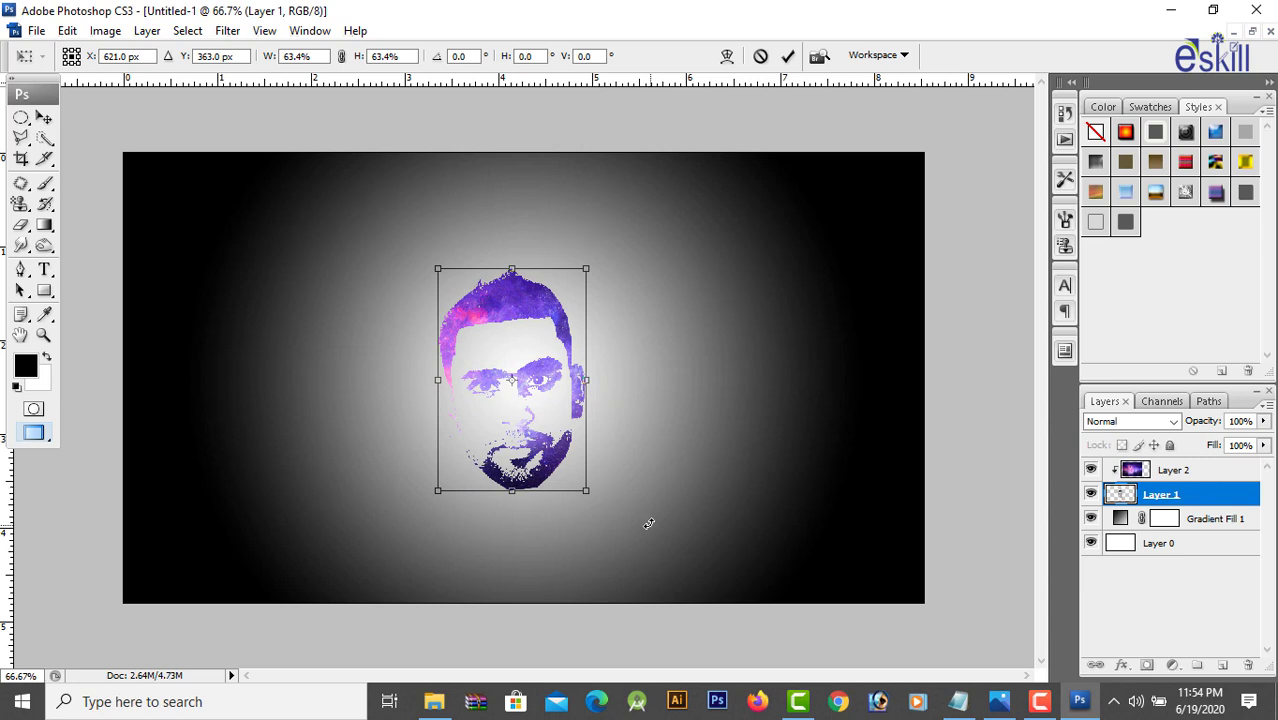
key(Return)
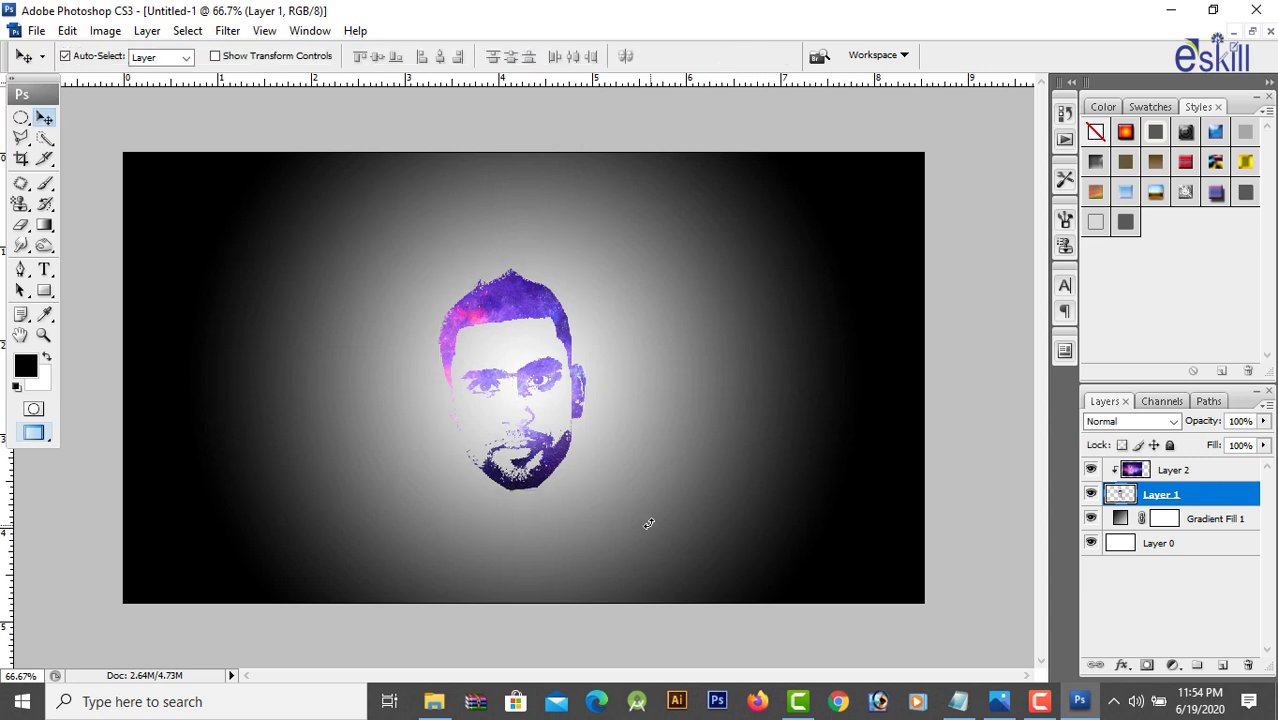
On a new layer above Layer 2, type 'Learn With Tarek' below the face
key(t)
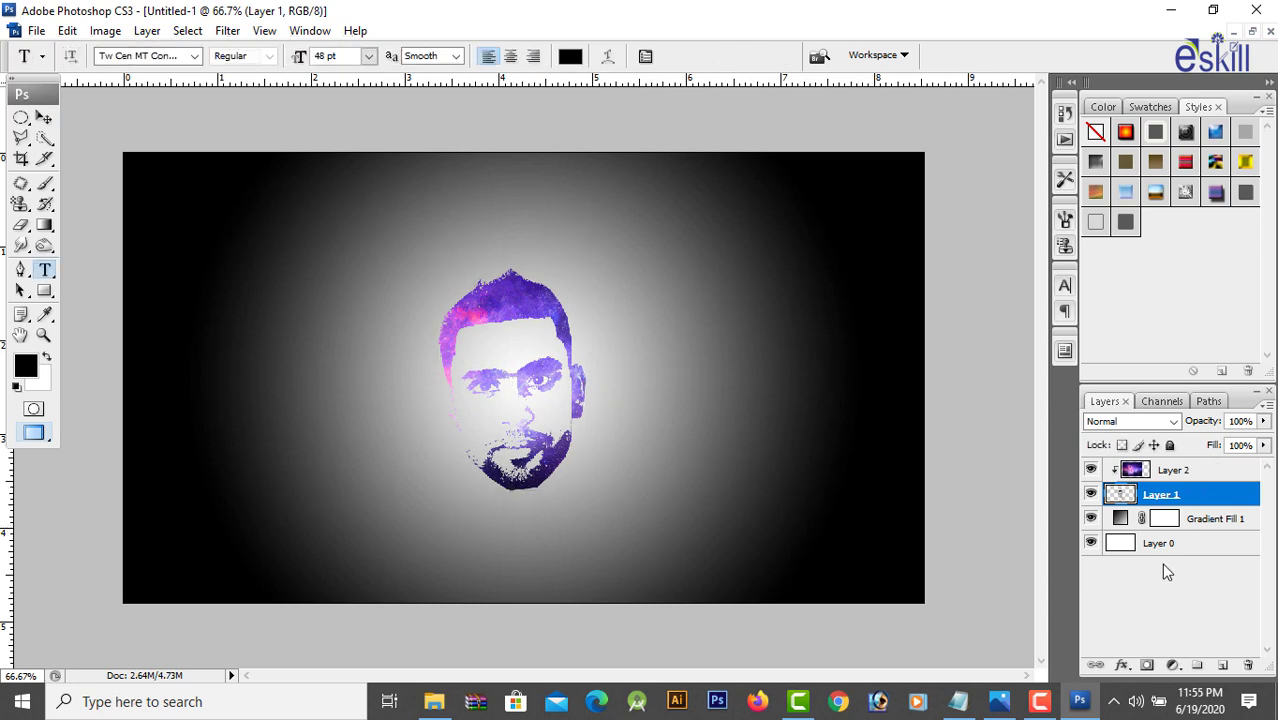
click(1184, 476)
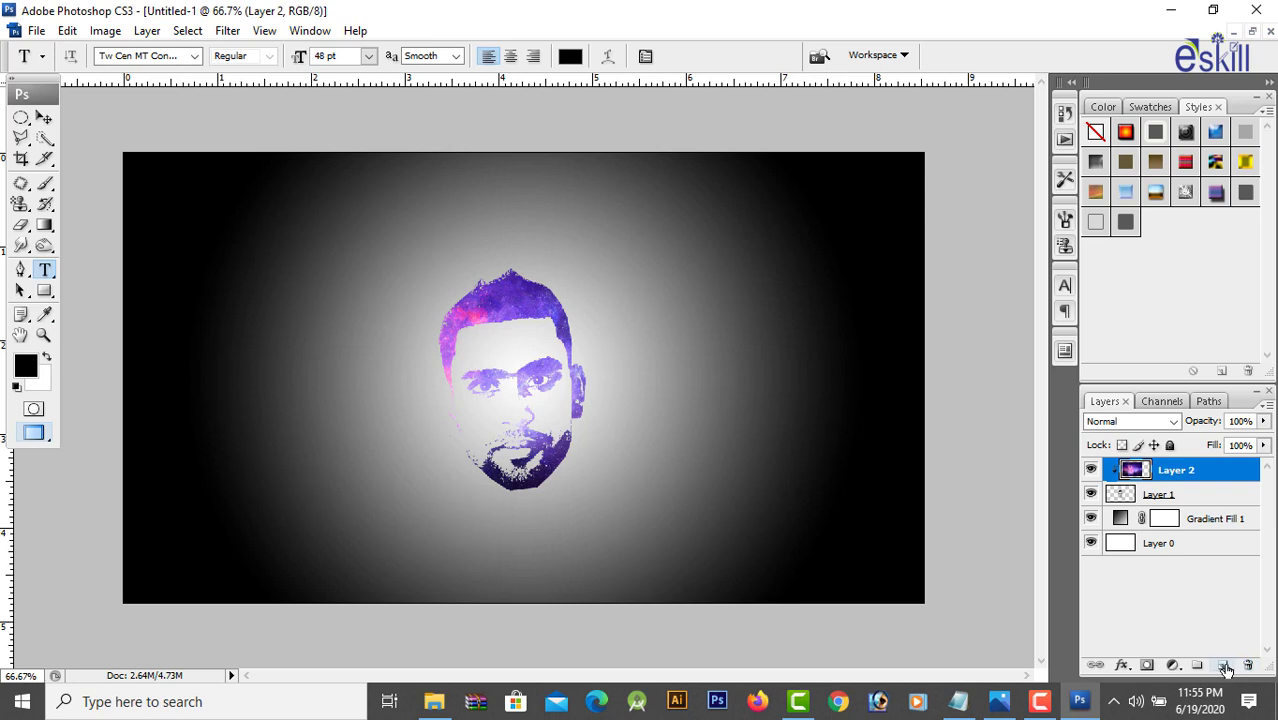
click(1226, 666)
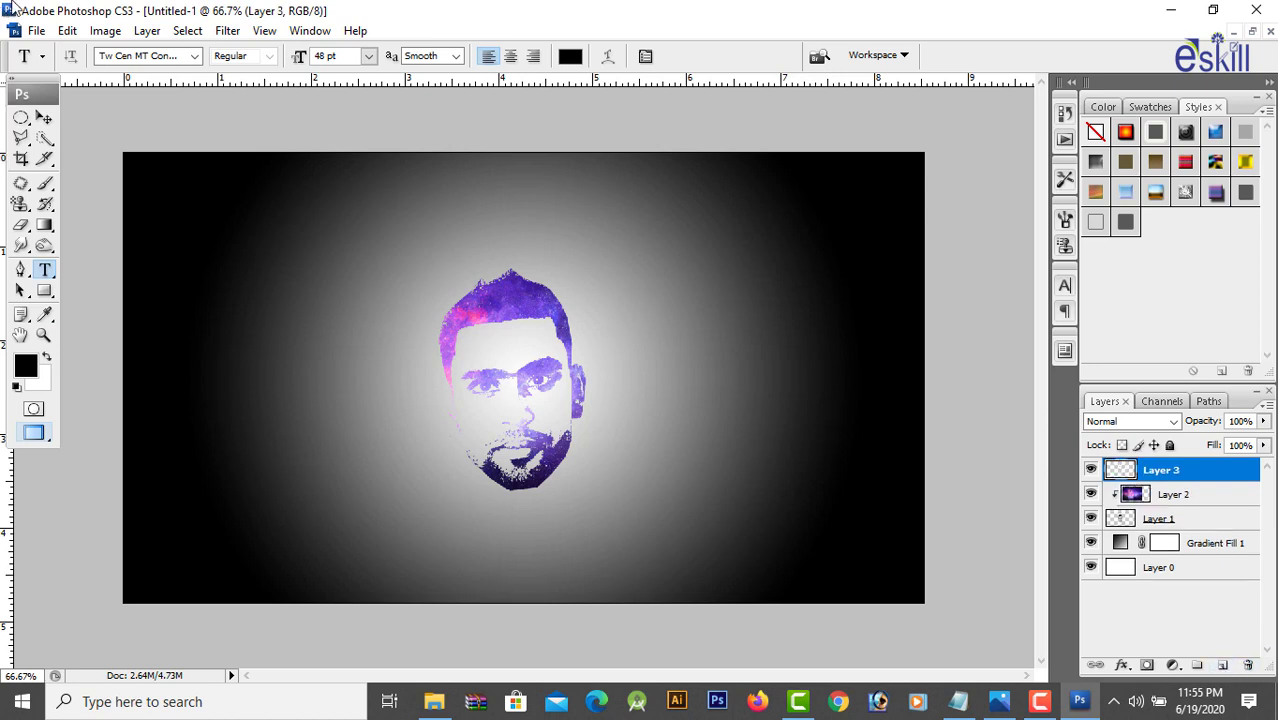
click(46, 273)
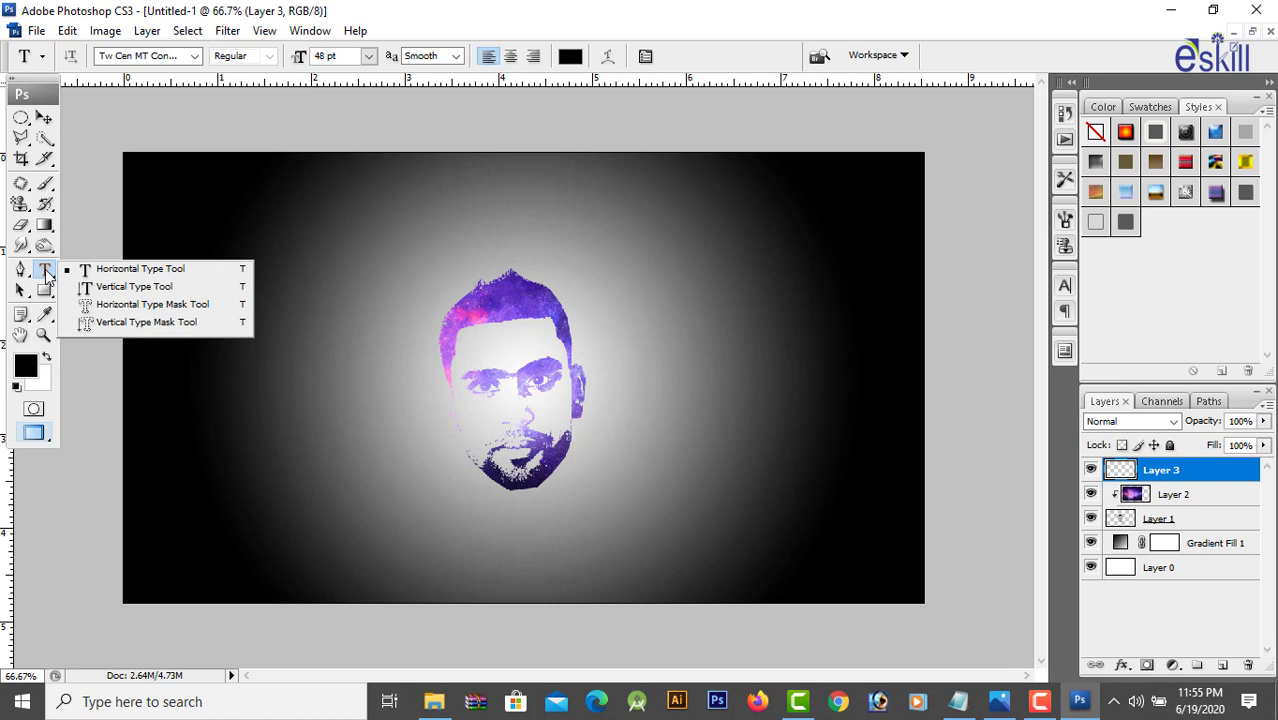
click(377, 543)
text(L)
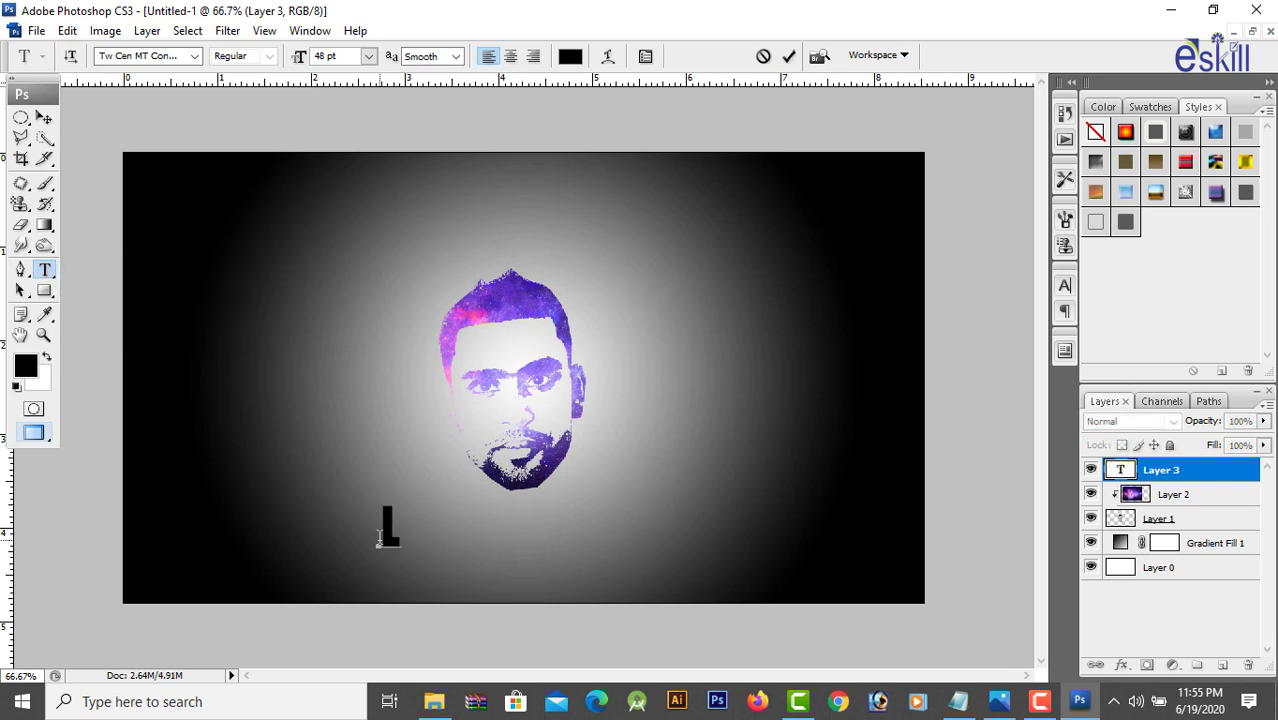
text(earn W)
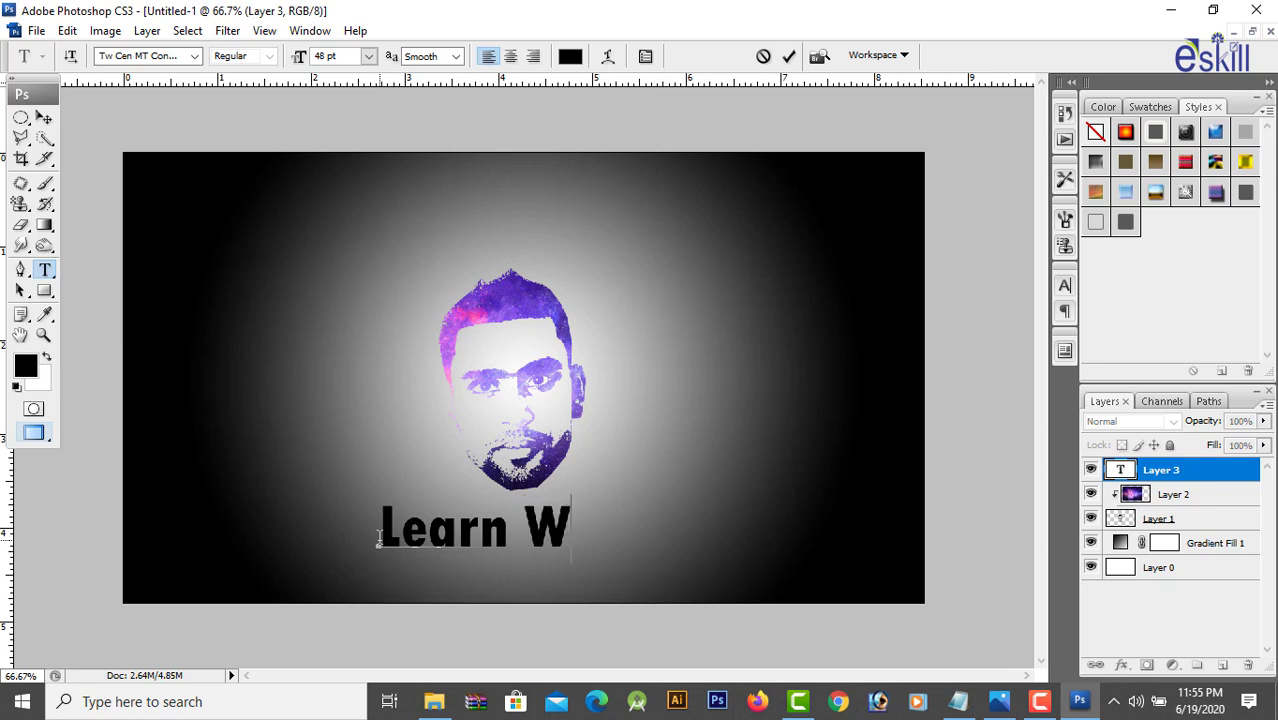
text(ith Tar)
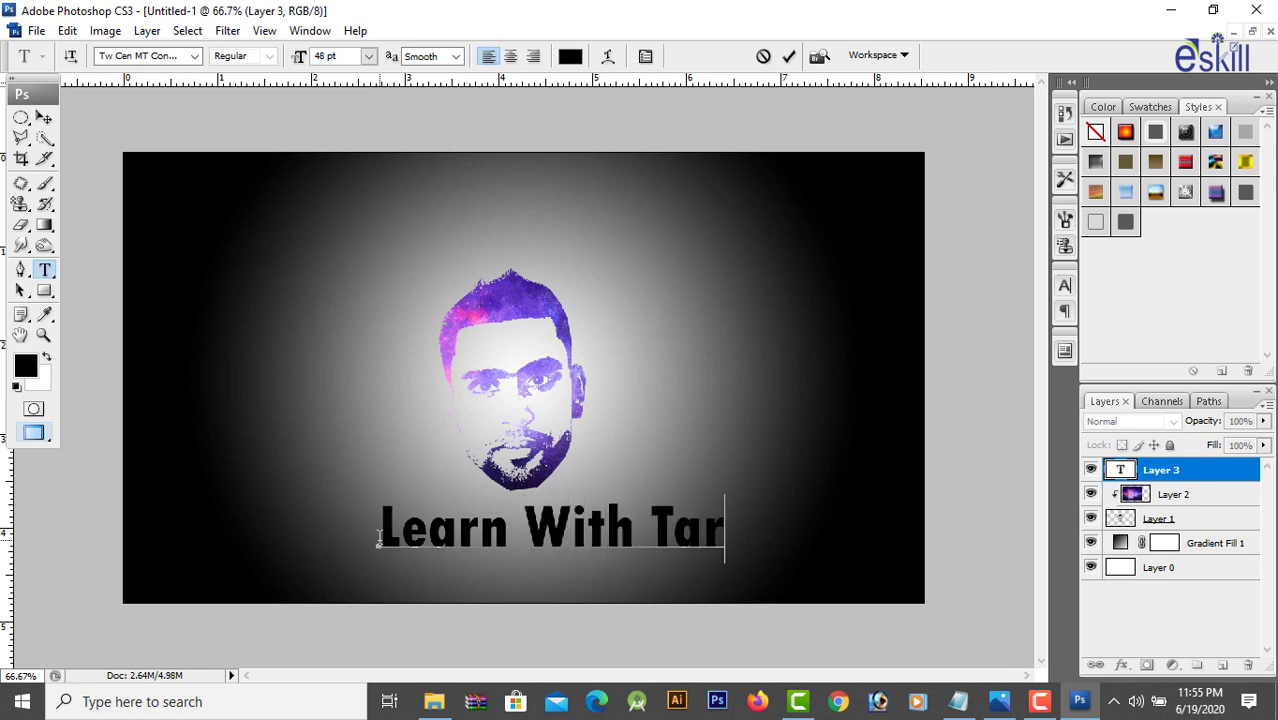
text(ek)
click(44, 117)
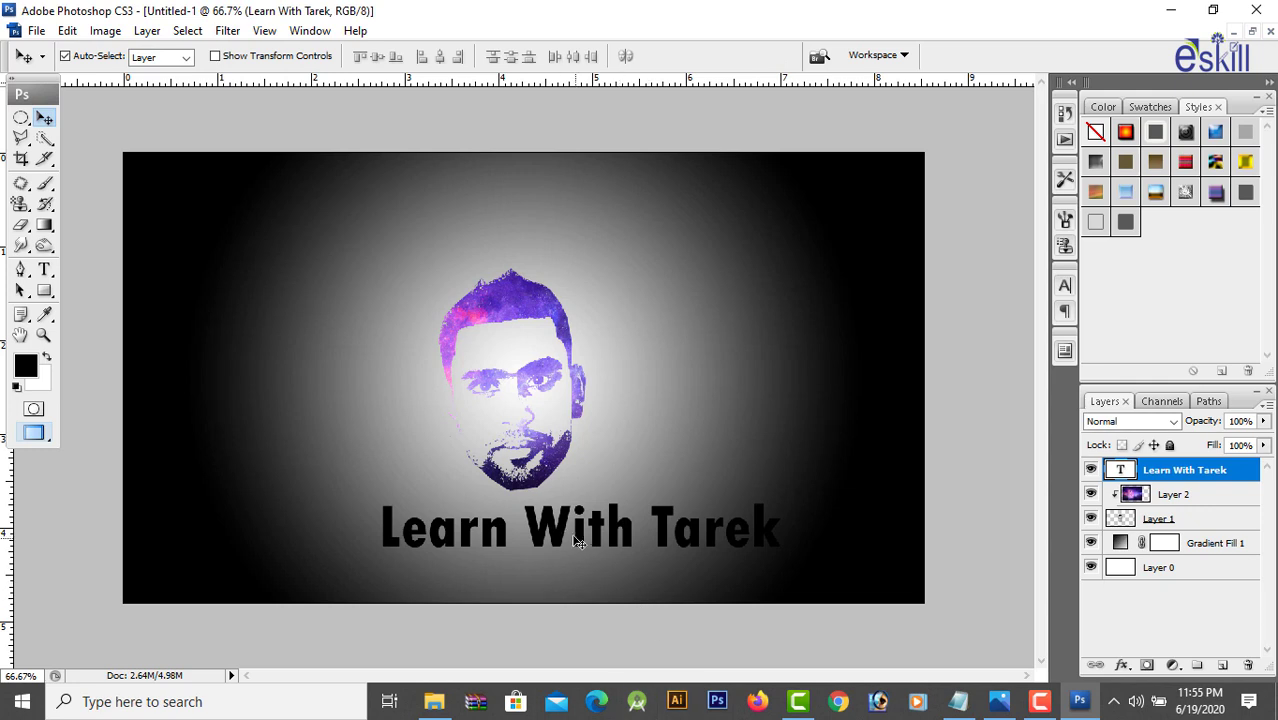
Shift the 'Learn With Tarek' text left and scale it to 77.5%
drag(578, 540, 507, 538)
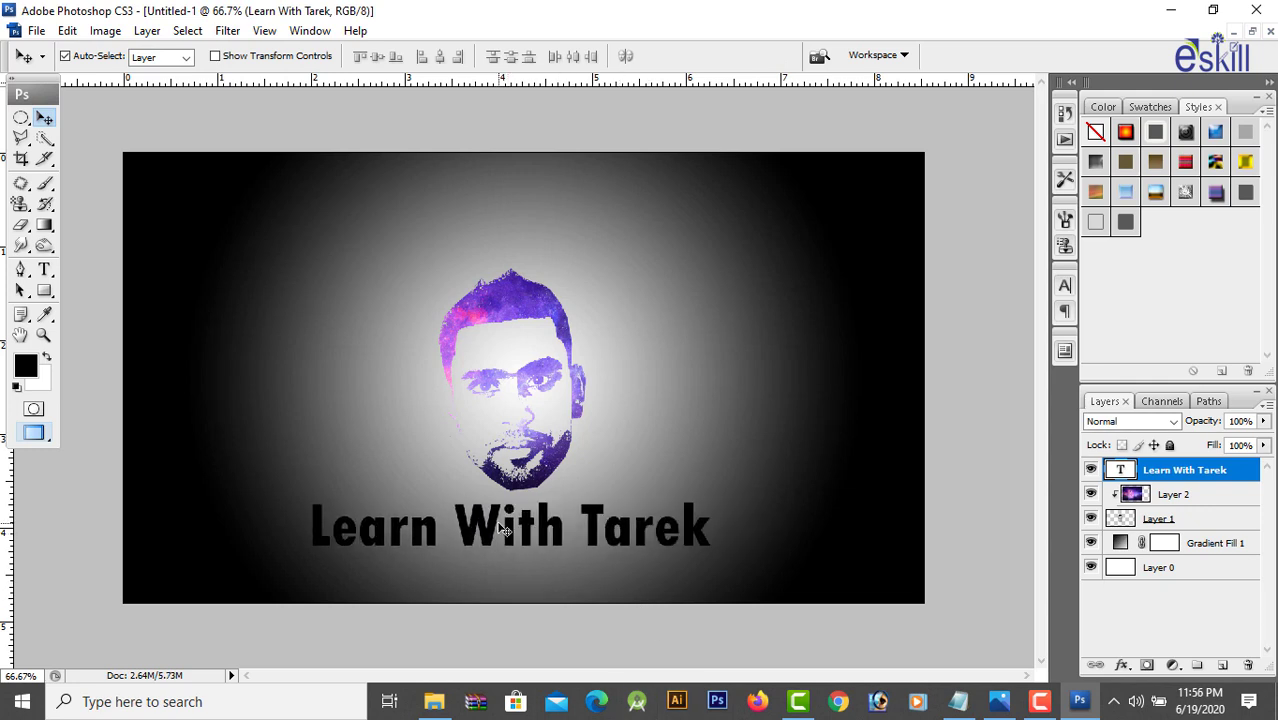
key(ctrl+t)
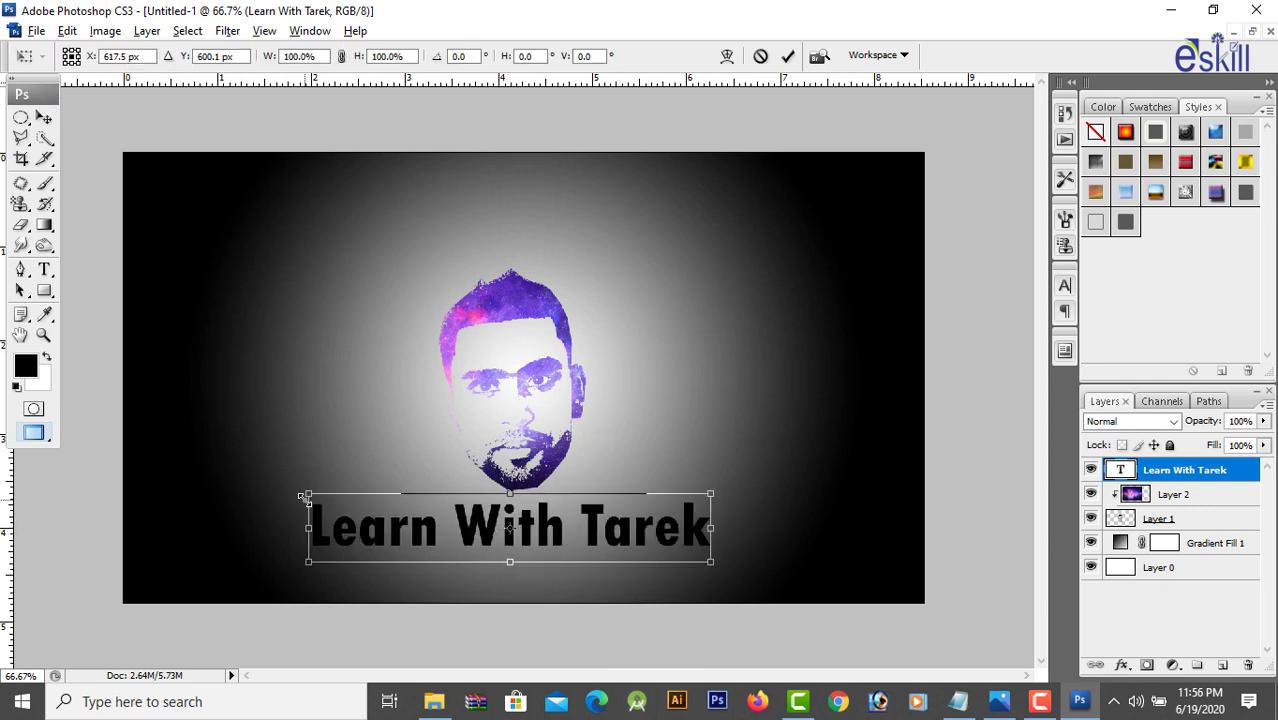
drag(309, 492, 354, 511)
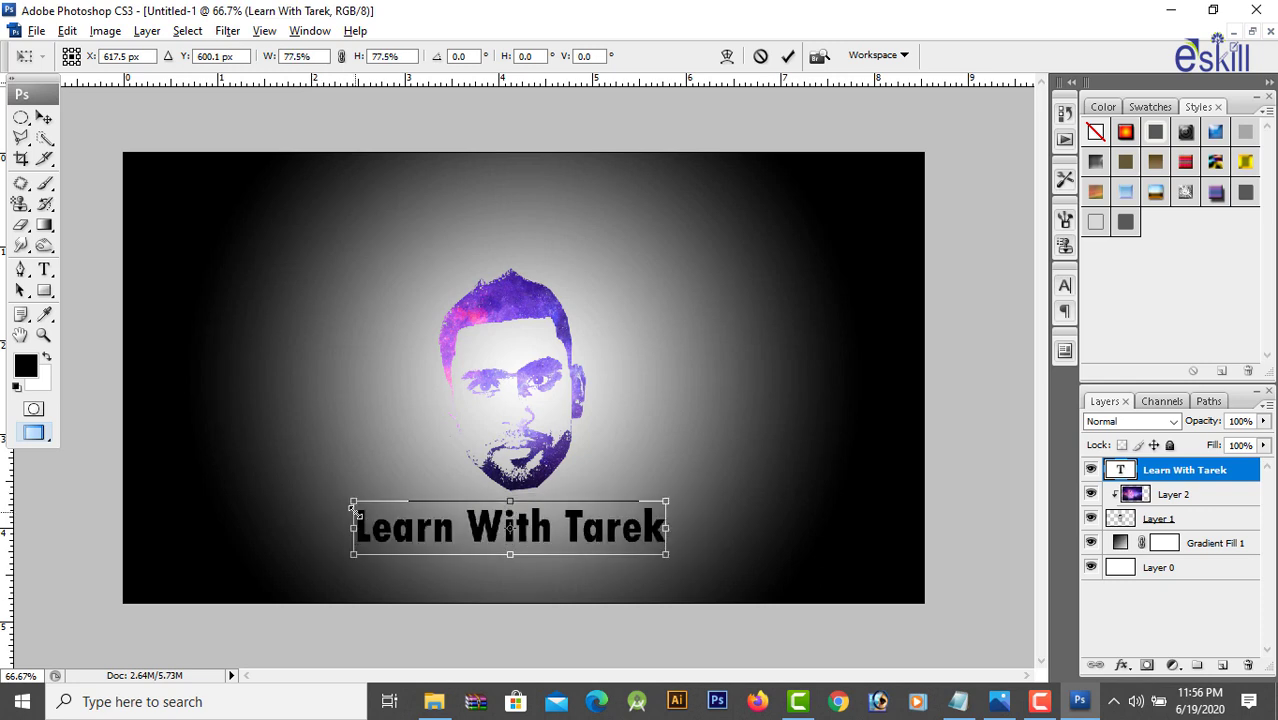
key(Return)
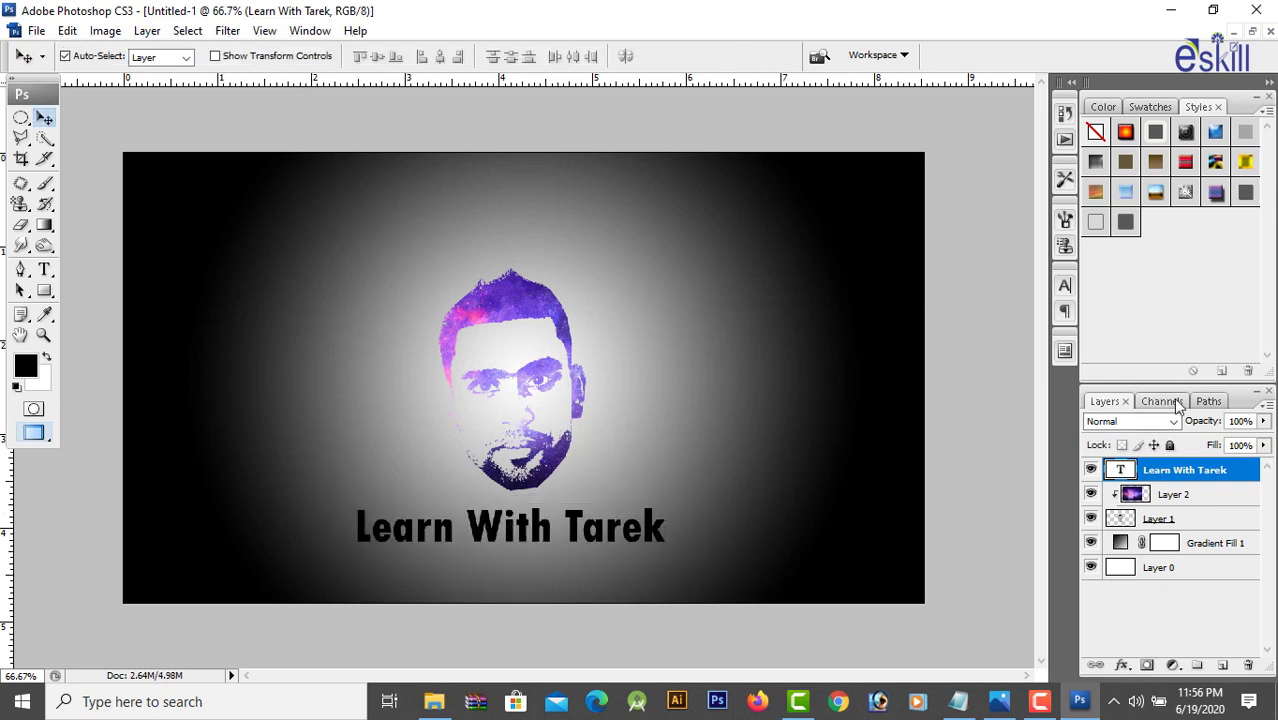
Copy the galaxy image into Untitled-1 as a new Layer 3
click(1256, 36)
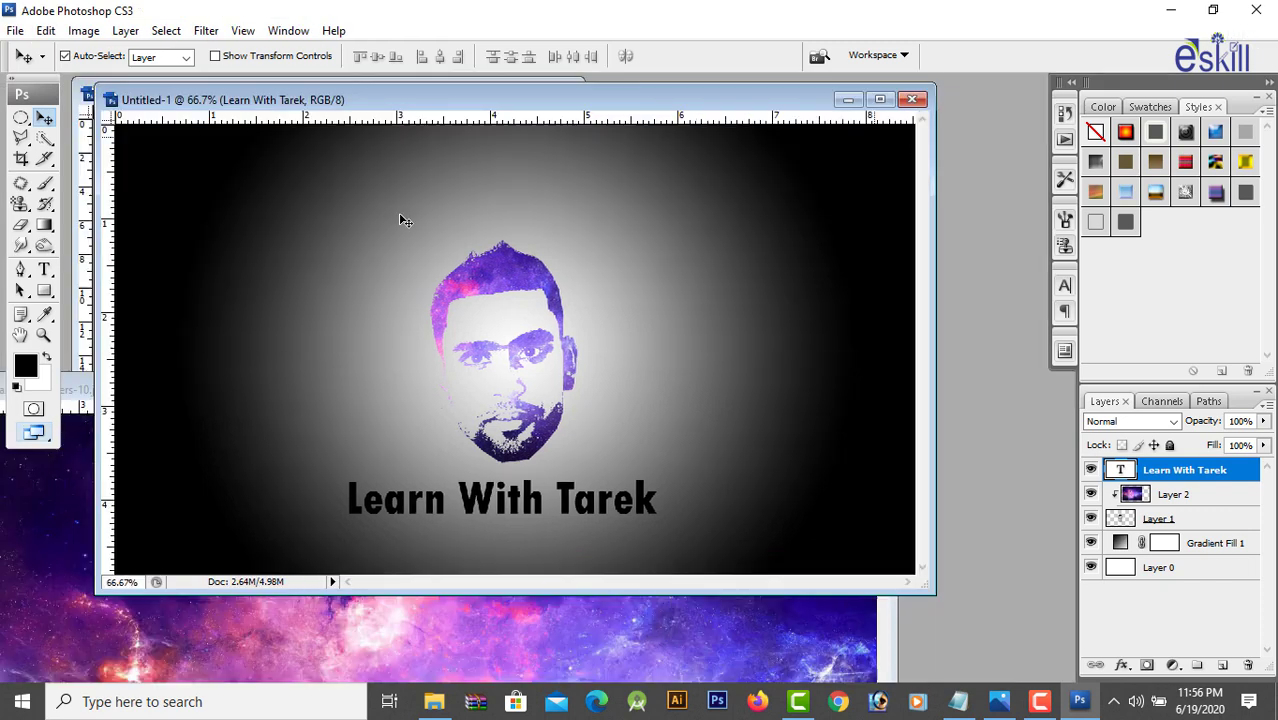
click(233, 646)
drag(240, 654, 279, 321)
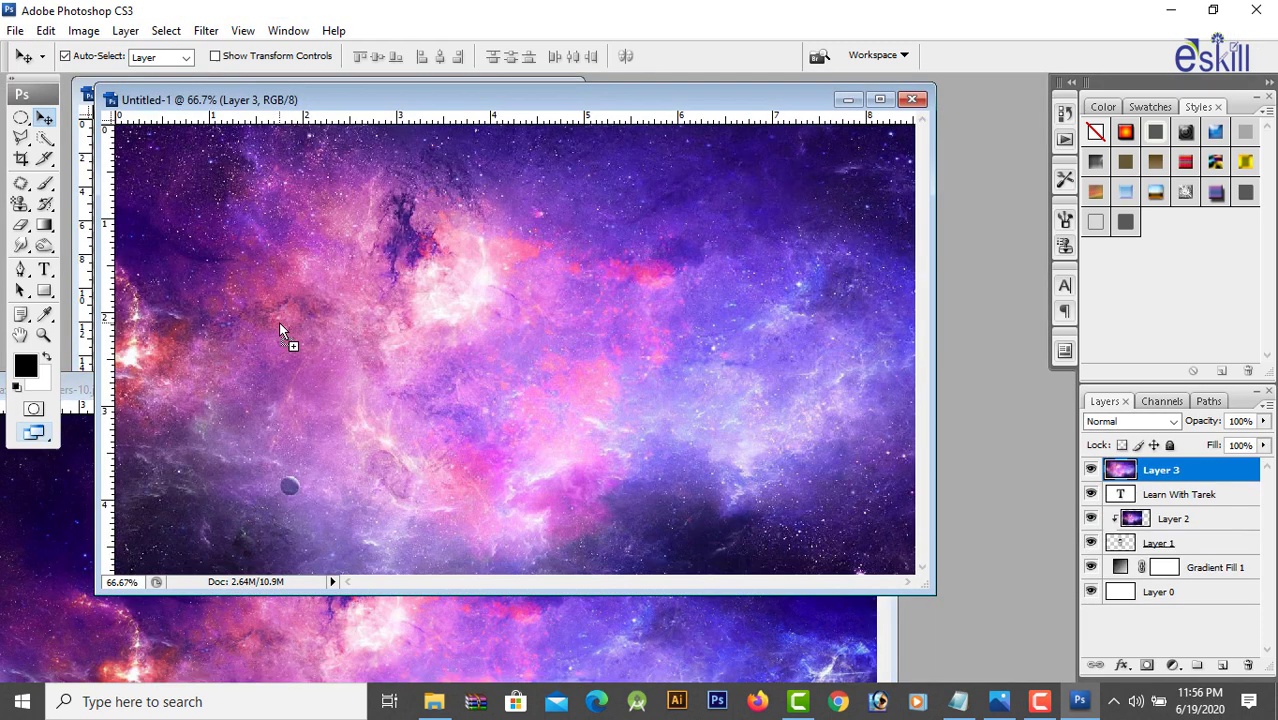
click(880, 99)
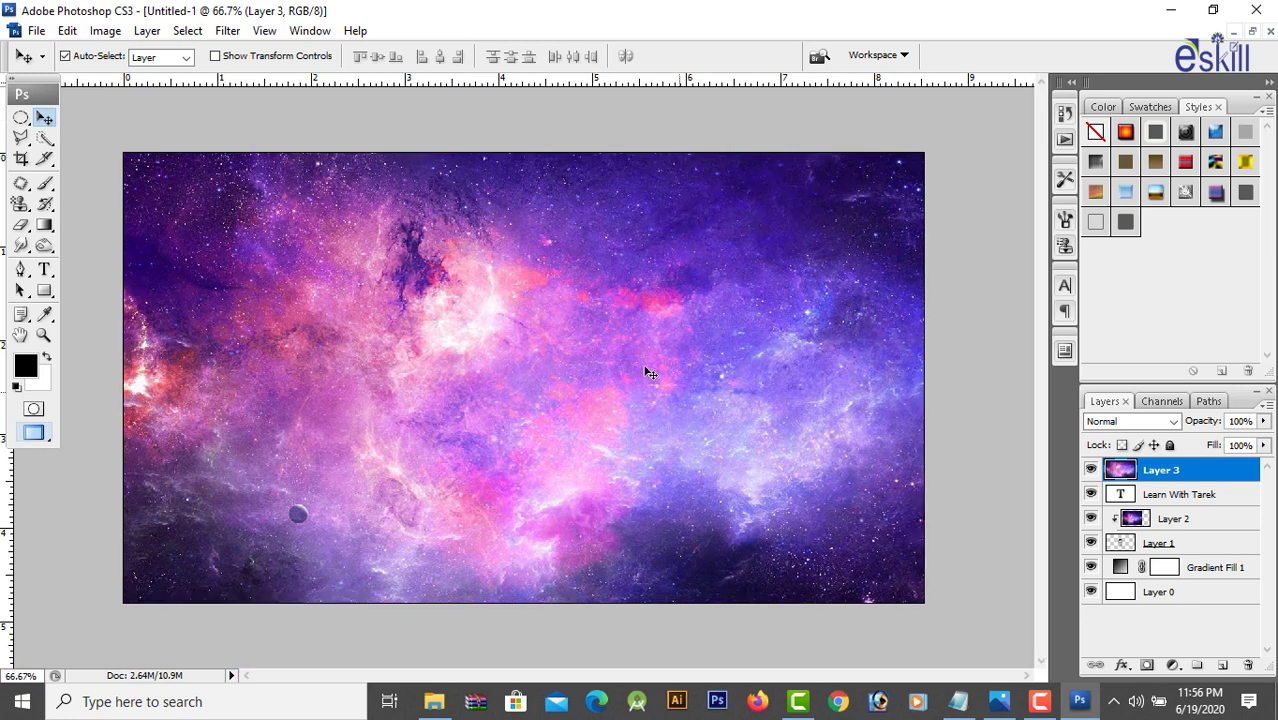
drag(672, 438, 675, 446)
Scale the Layer 3 galaxy to 30% and place it over the text
key(ctrl+t)
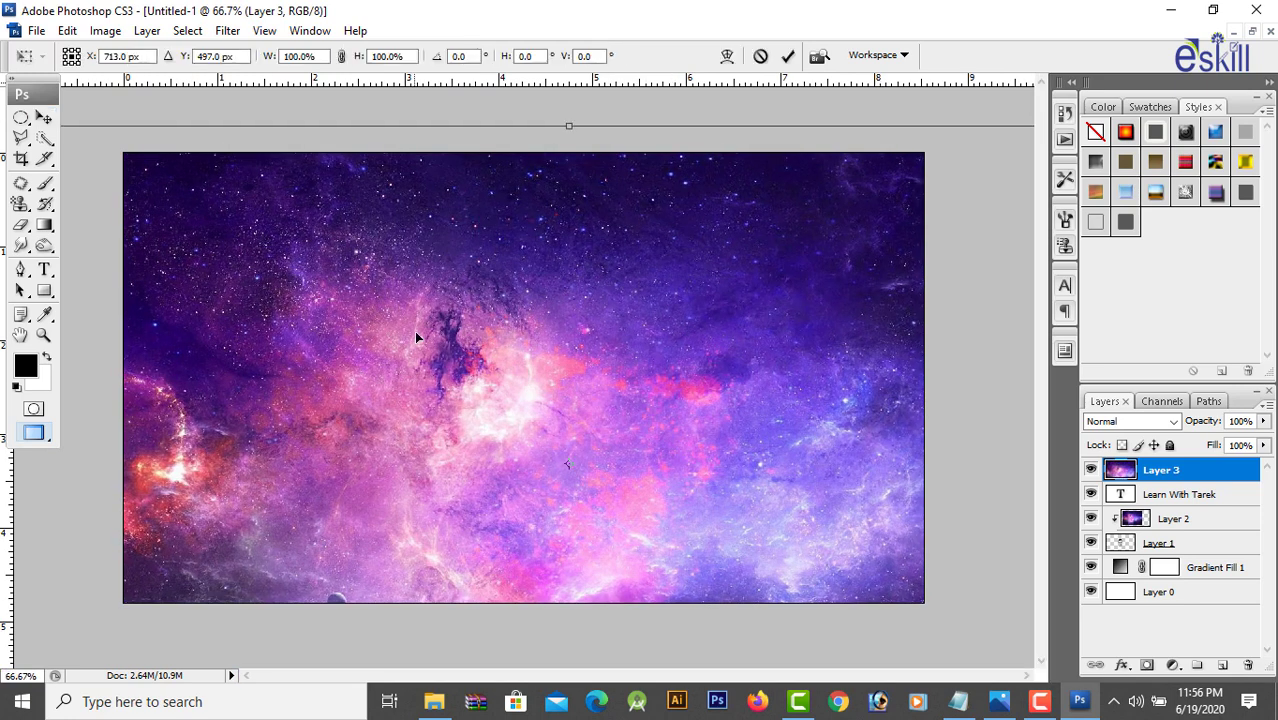
drag(378, 270, 507, 298)
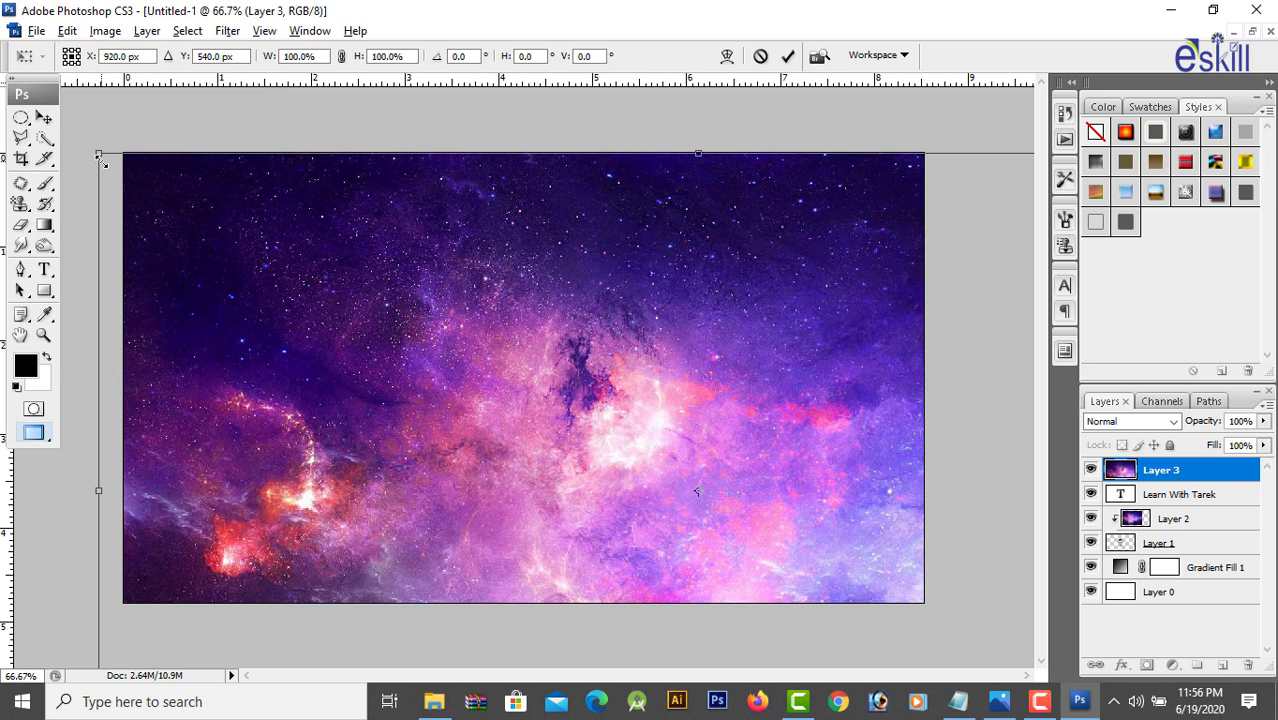
drag(100, 158, 444, 535)
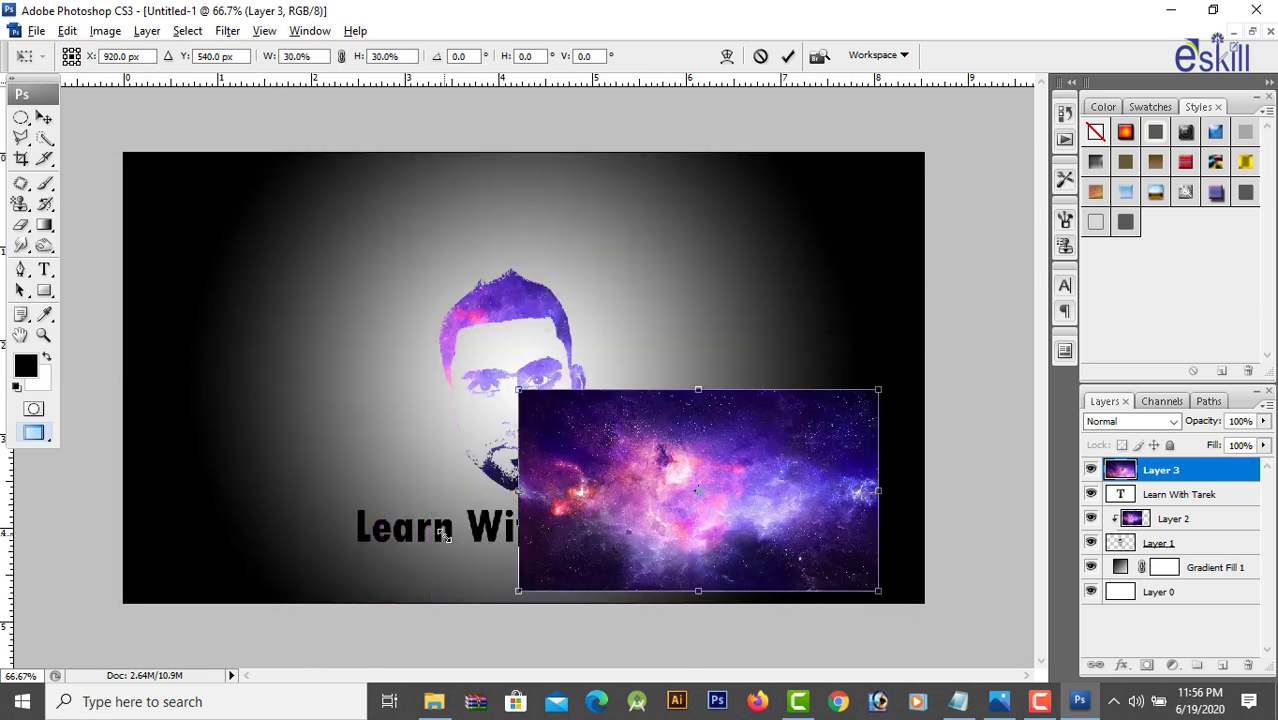
drag(643, 570, 446, 678)
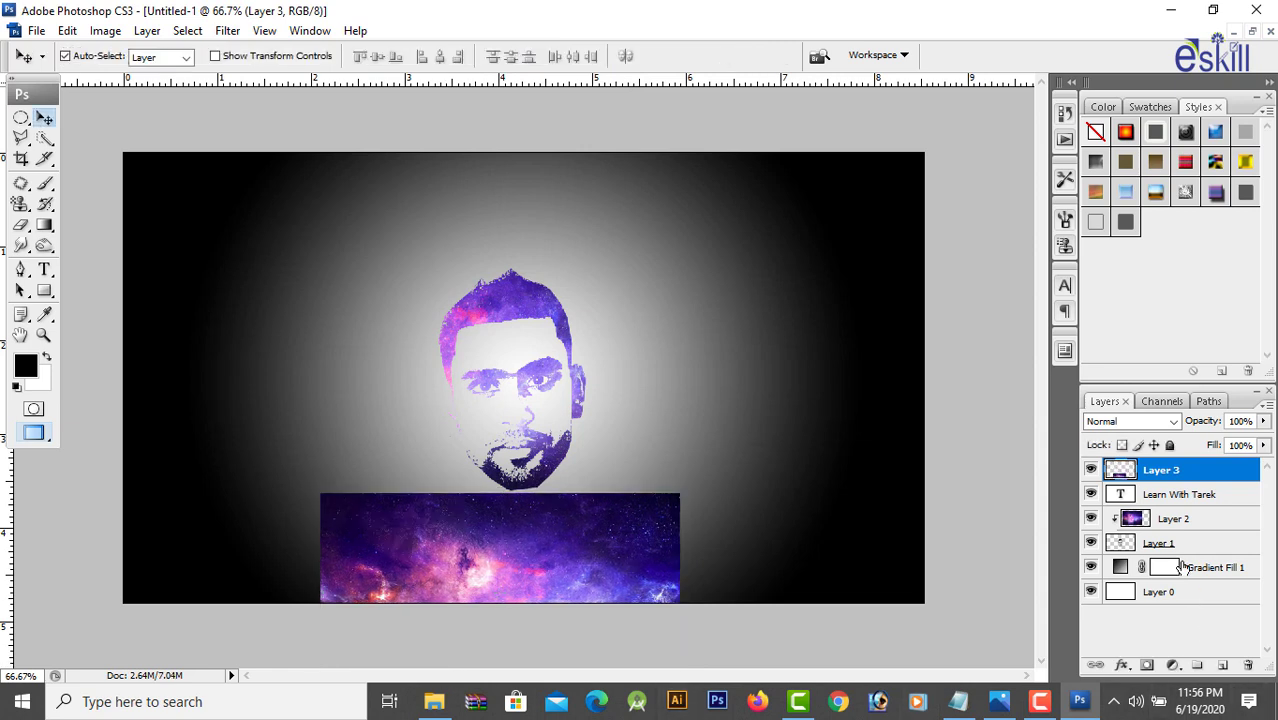
Create a clipping mask so Layer 3's galaxy fills the 'Learn With Tarek' letters
right_click(1211, 476)
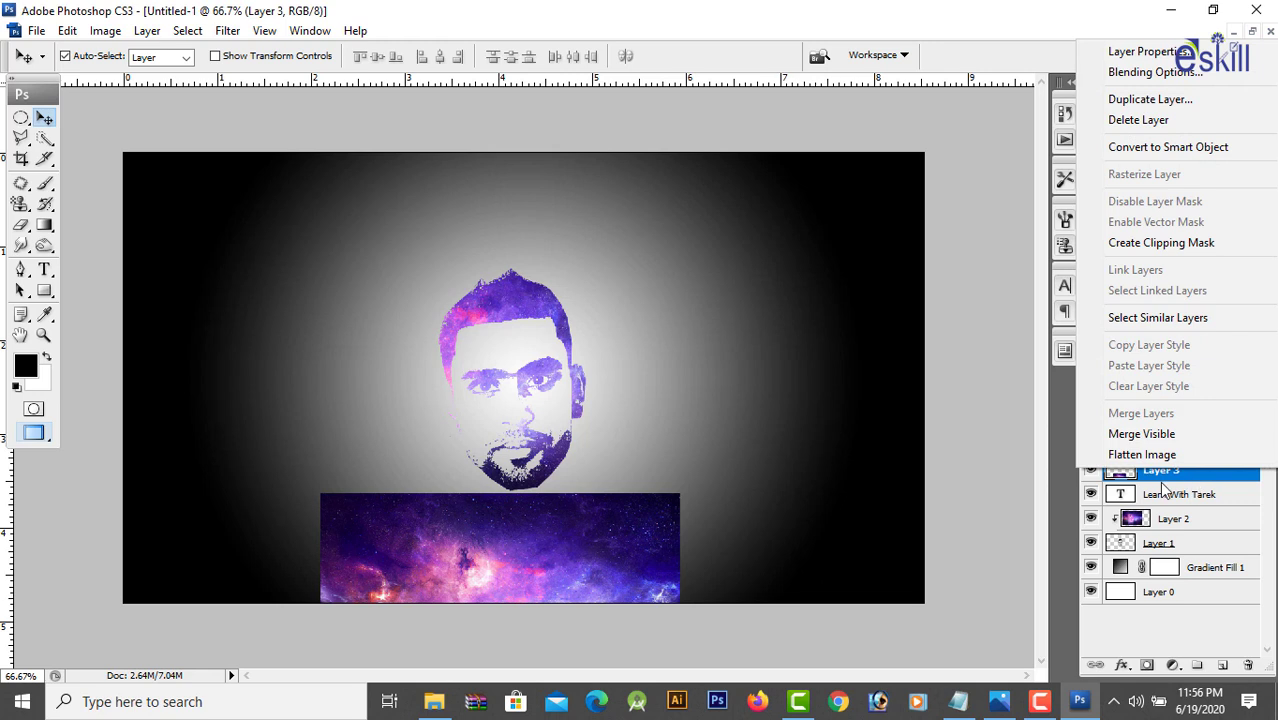
click(1207, 245)
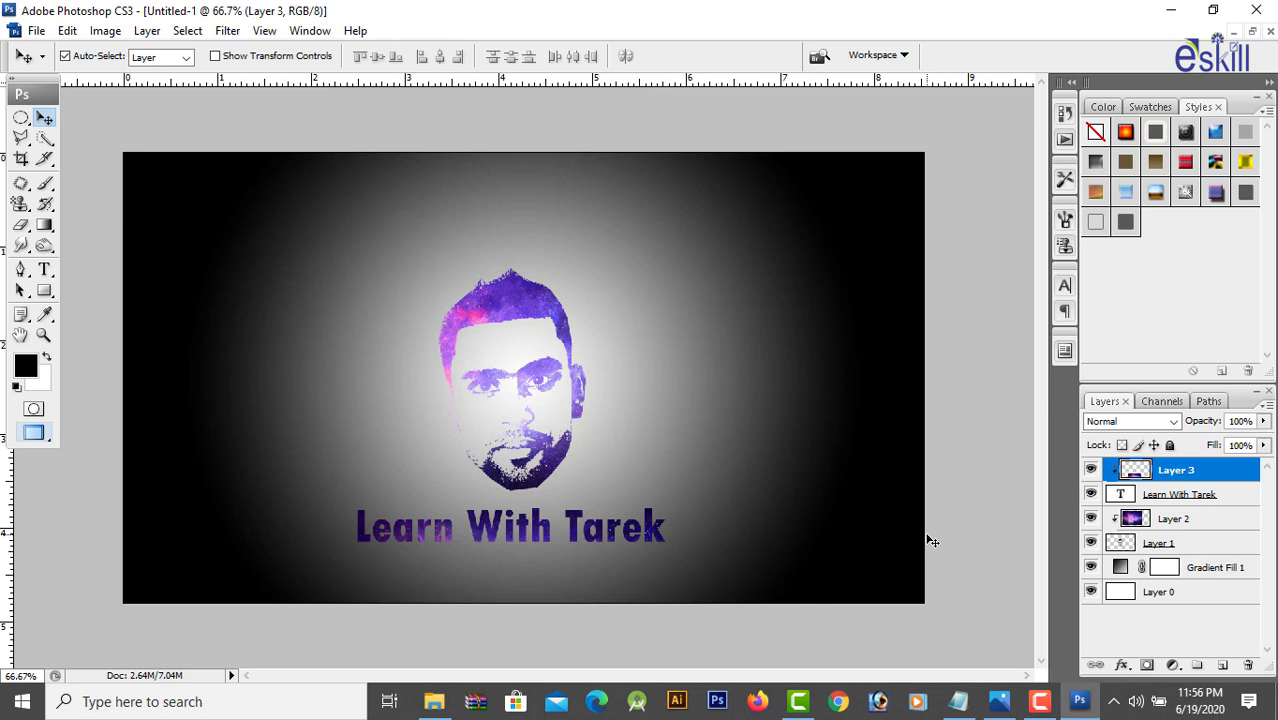
right_click(530, 535)
key(Escape)
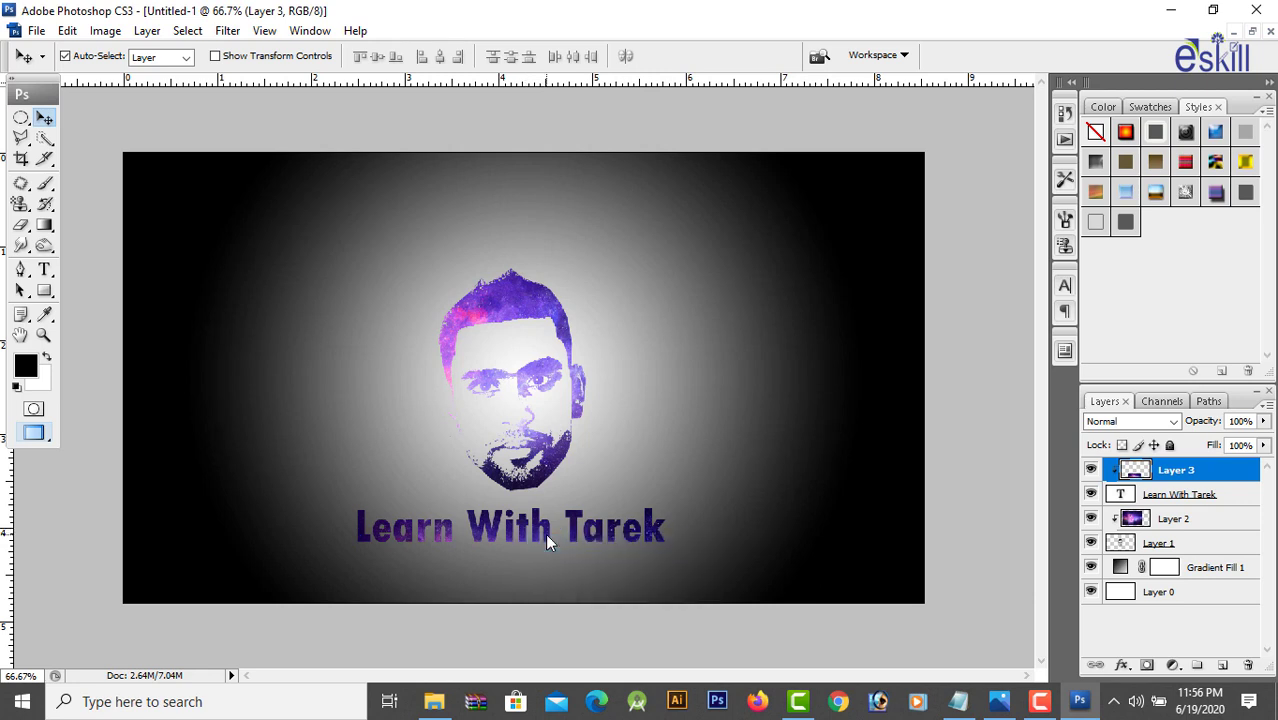